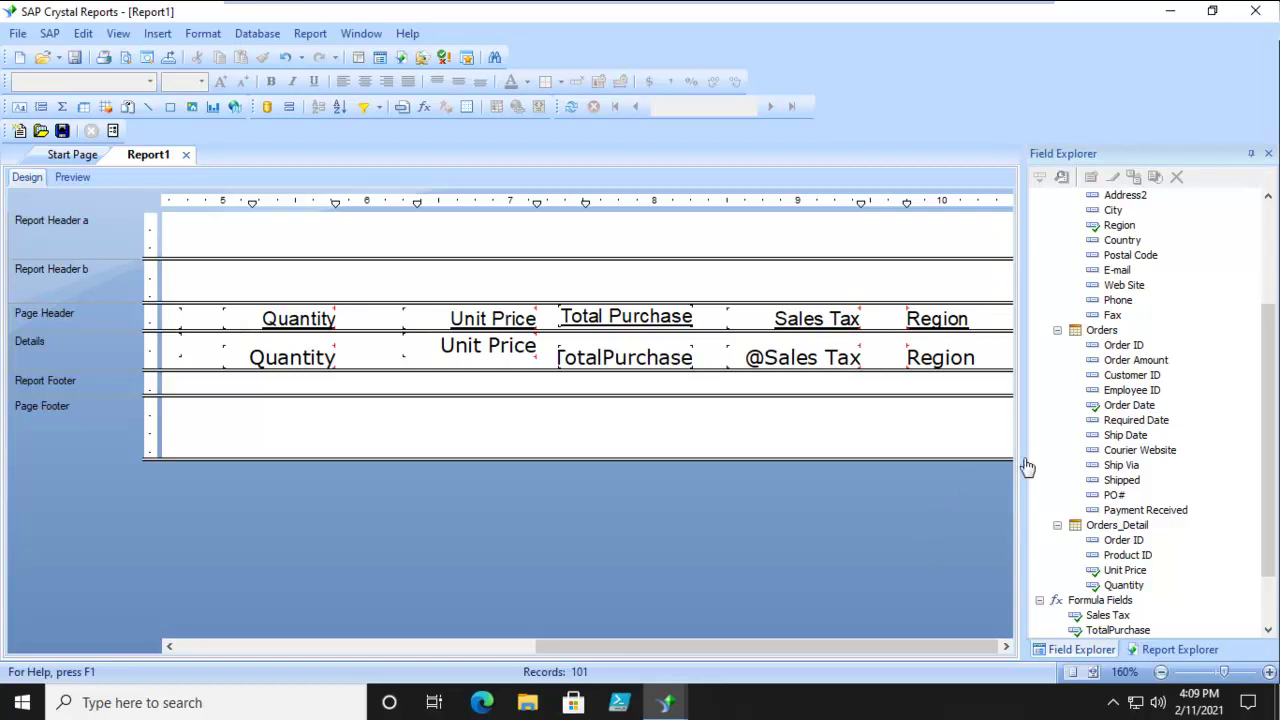
Add a new formula named Discount under Formula Fields in Field Explorer.
click(1088, 601)
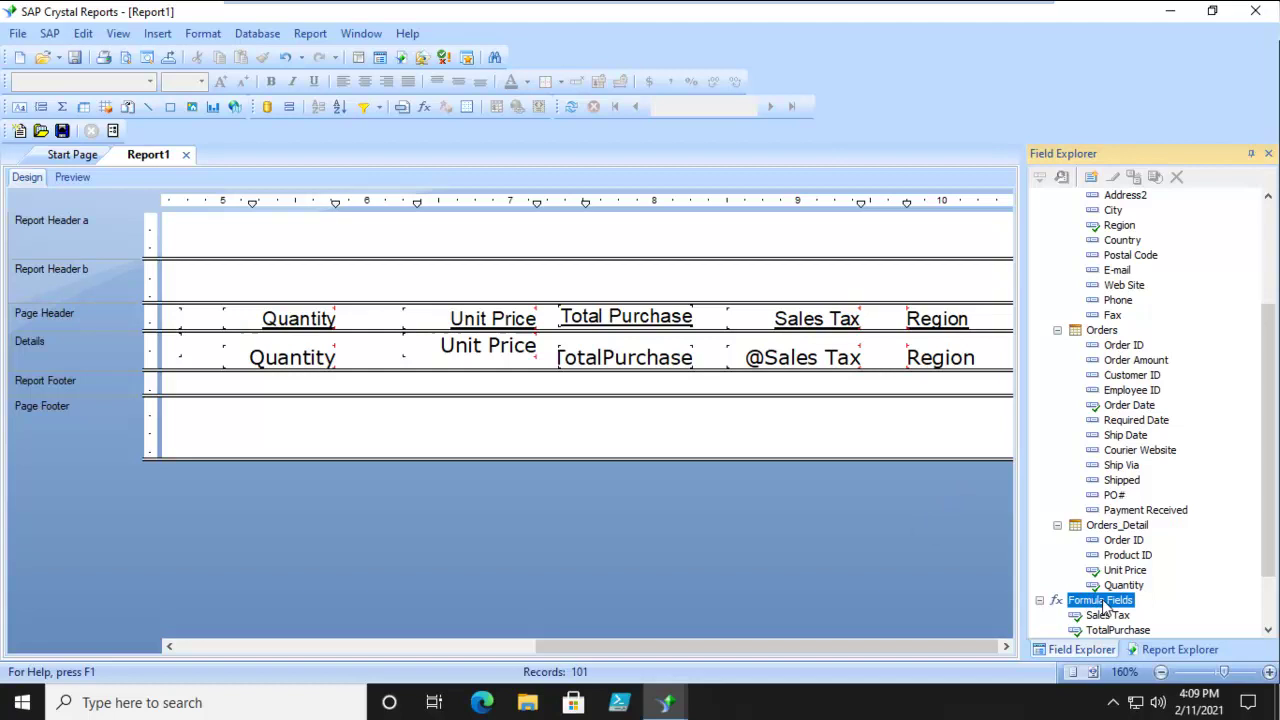
right_click(1100, 602)
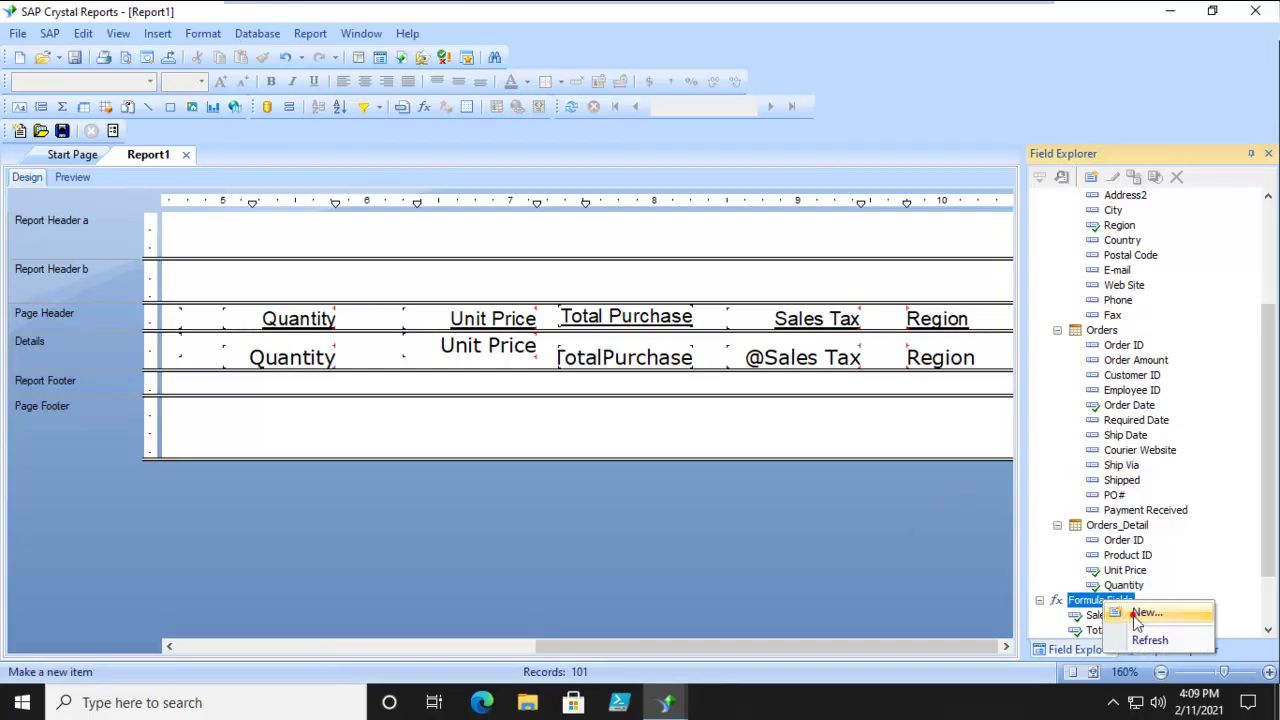
click(1140, 613)
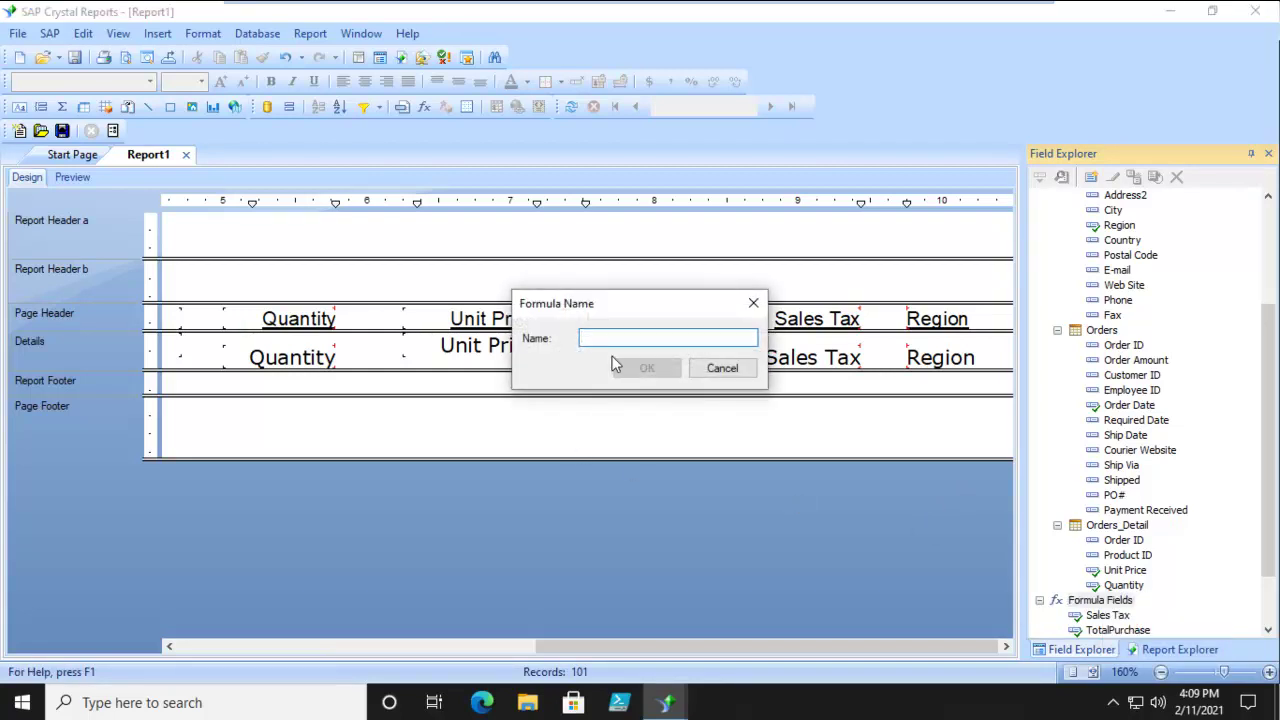
text(Discount)
click(628, 370)
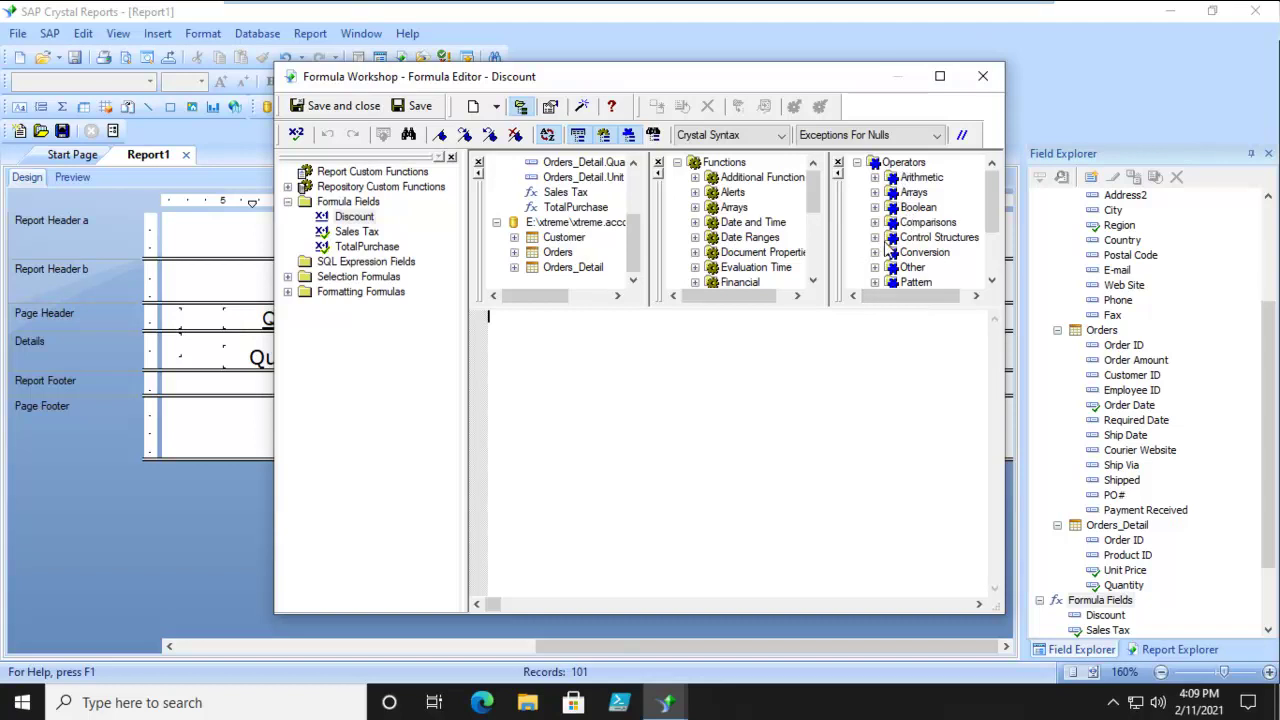
Insert the 'if x then y else z' control structure into the Discount formula body.
click(875, 238)
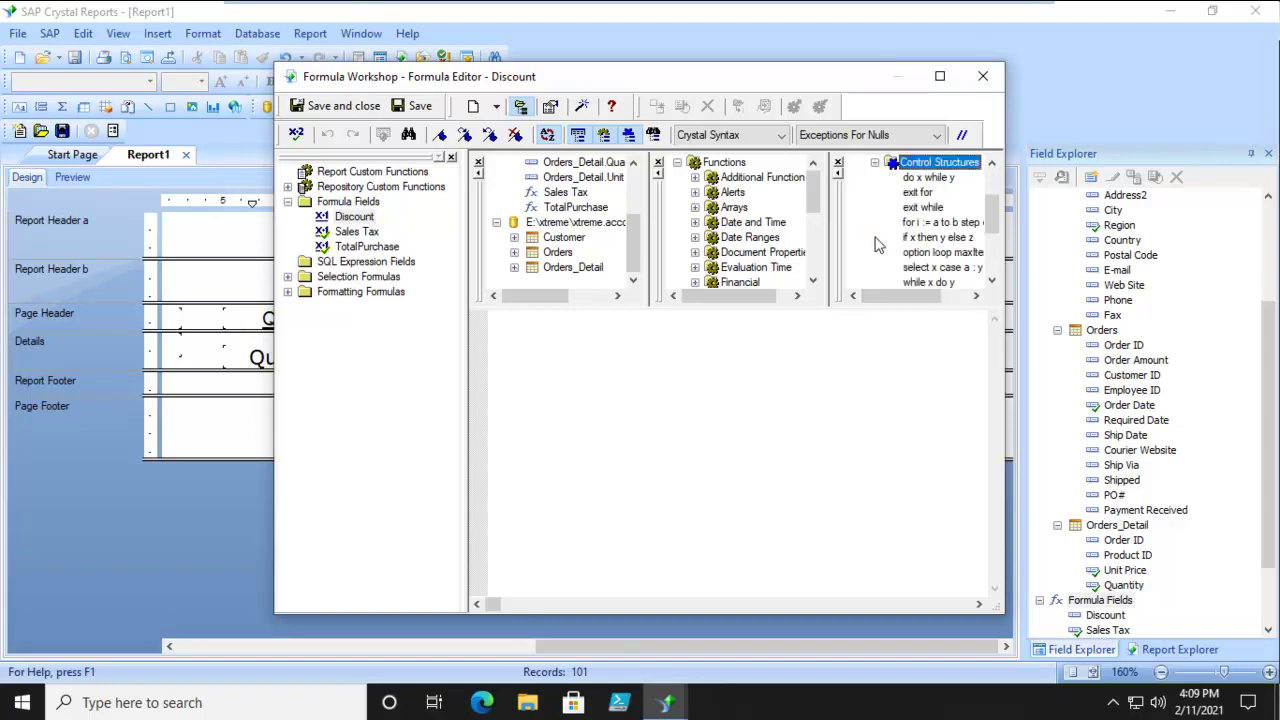
click(905, 240)
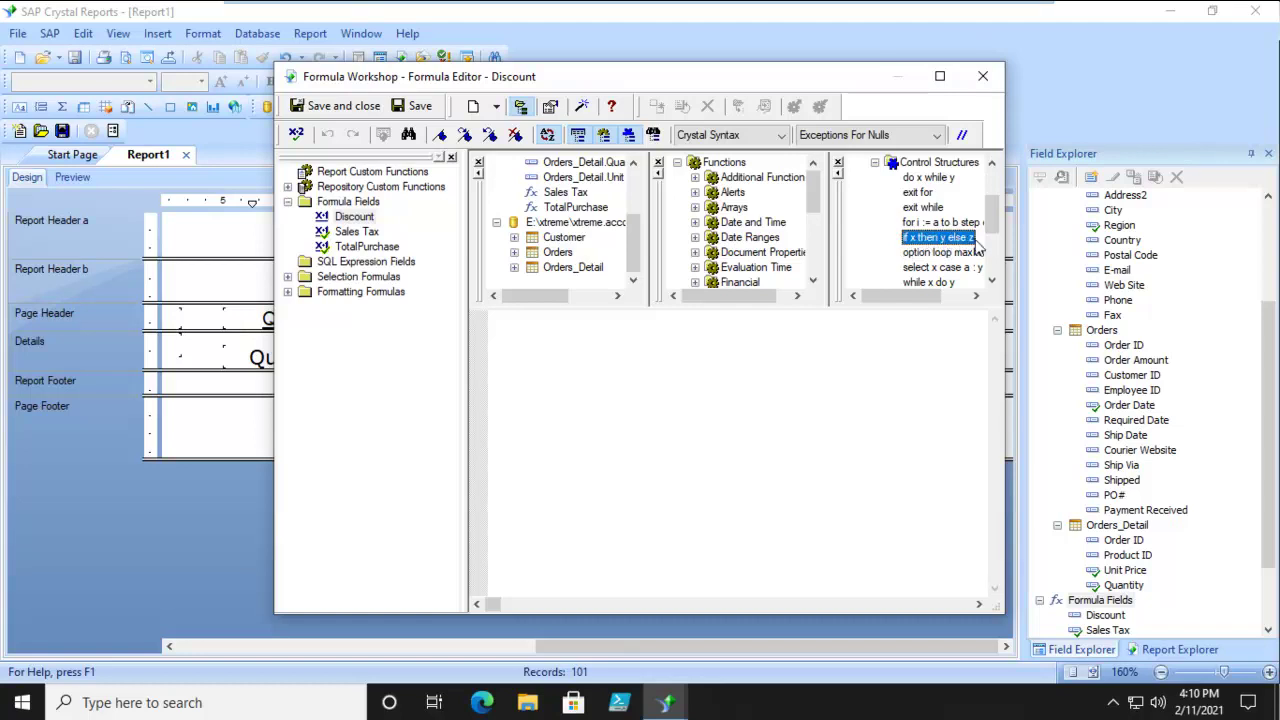
double_click(918, 240)
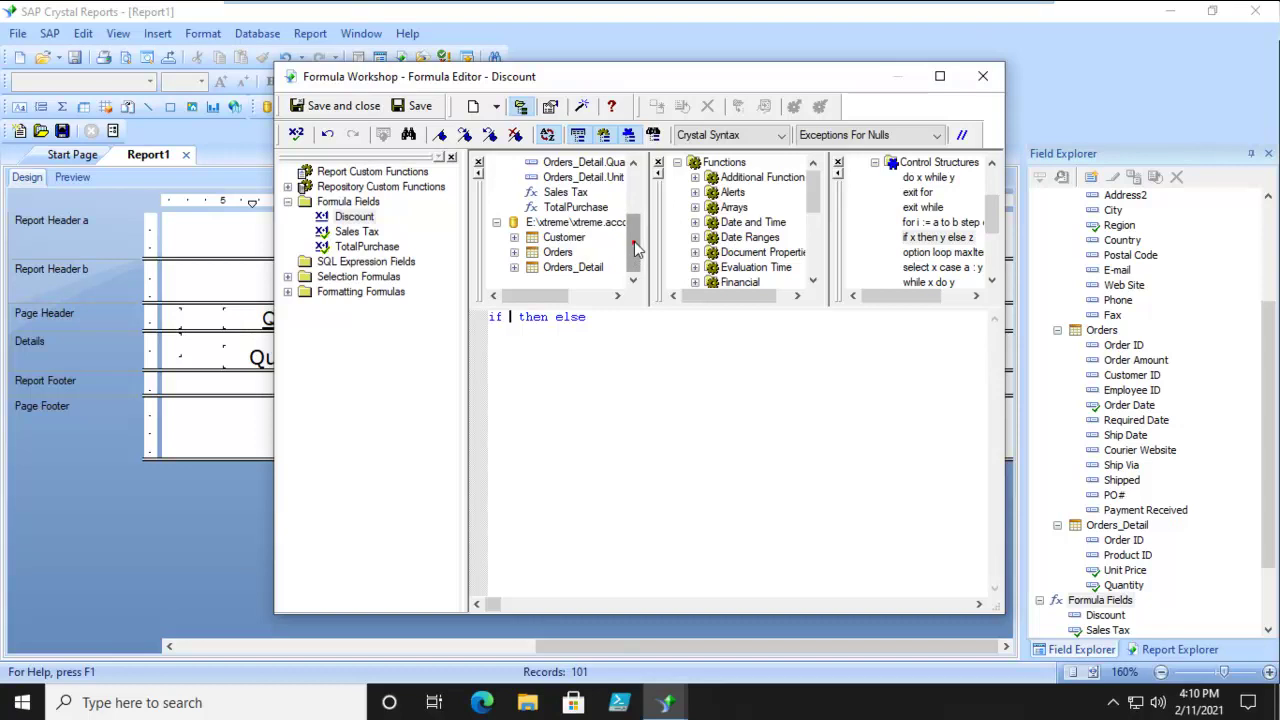
Write the condition {Orders_Detail.Unit Price} > 10.00 in the if clause.
drag(630, 252, 621, 237)
double_click(578, 191)
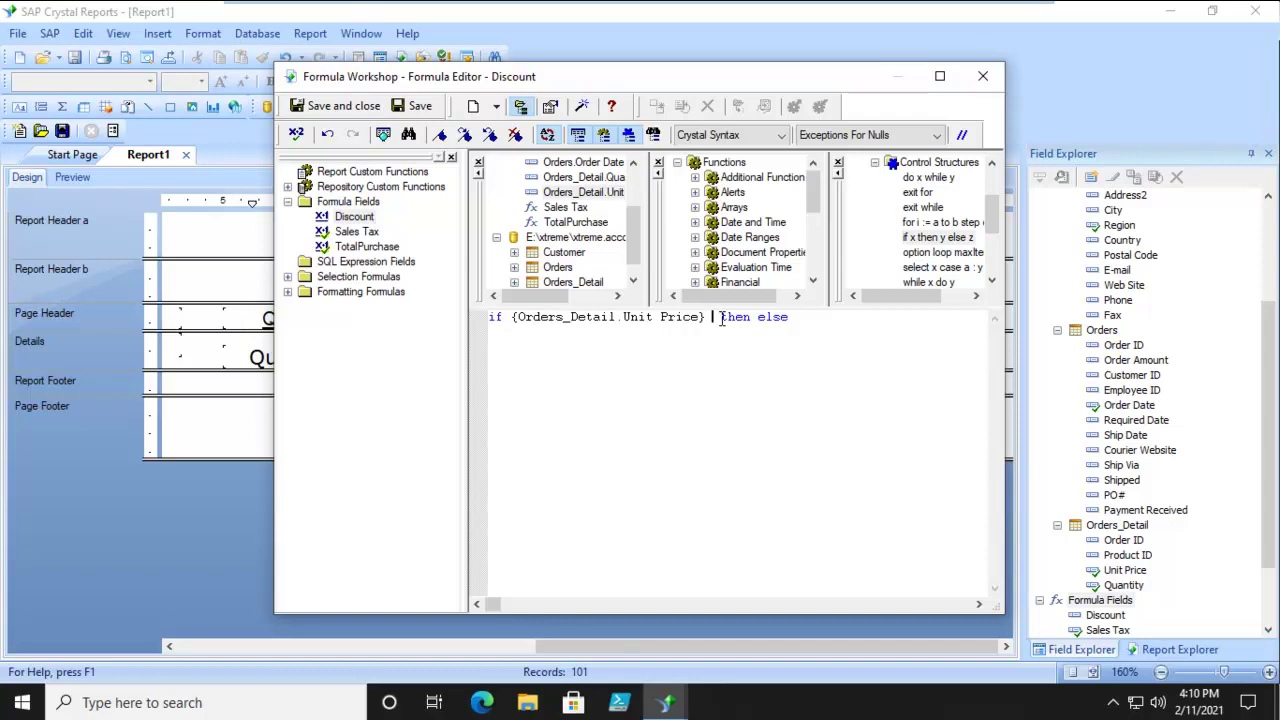
text(> 10.00)
double_click(809, 318)
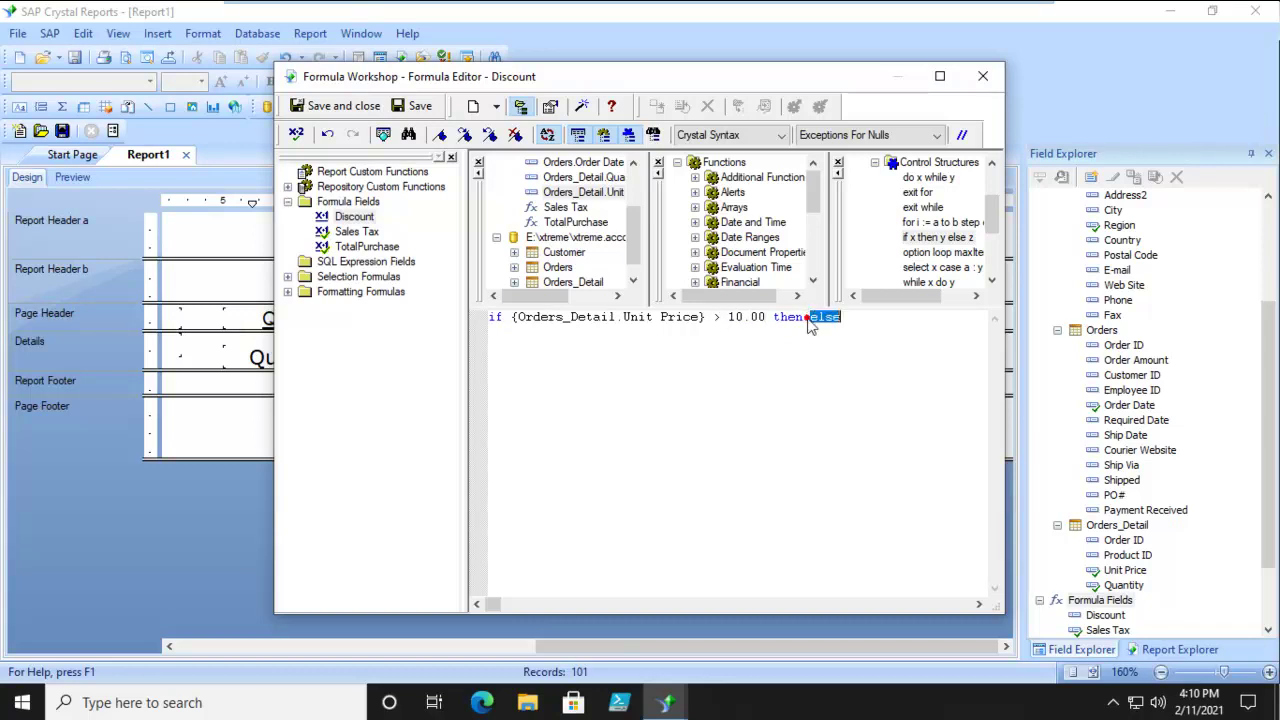
click(806, 318)
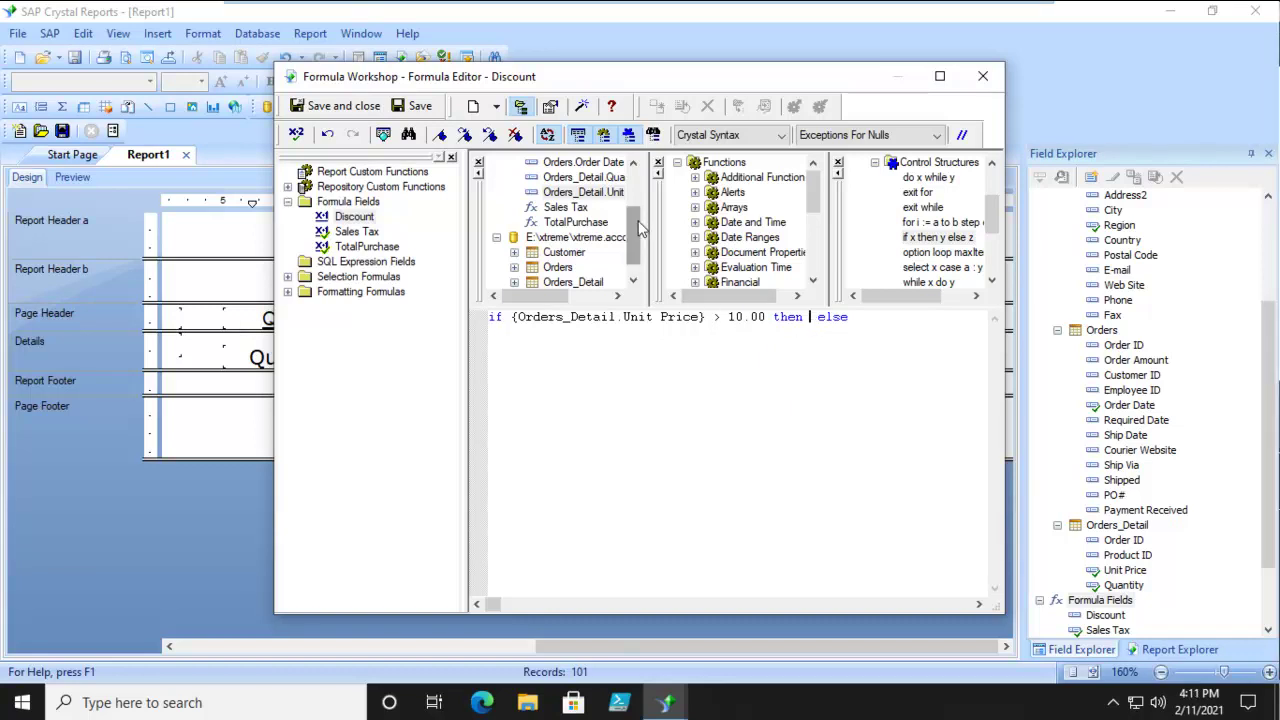
drag(640, 222, 633, 205)
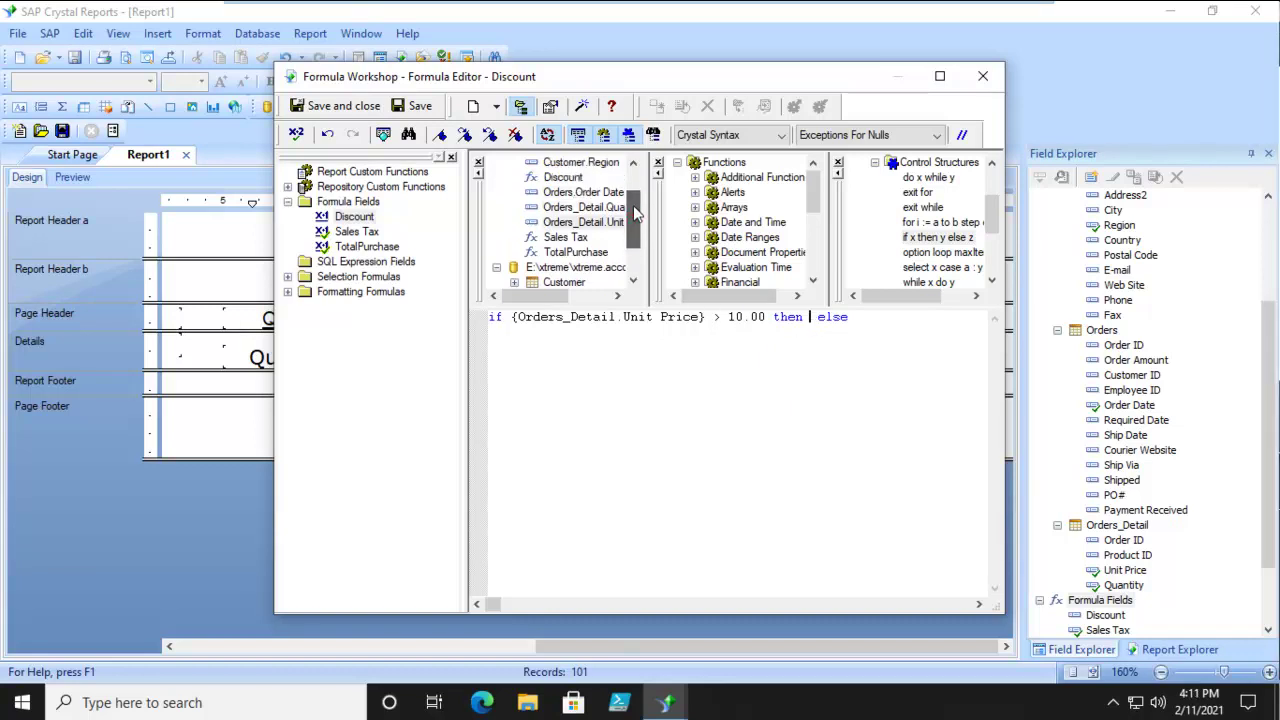
double_click(575, 252)
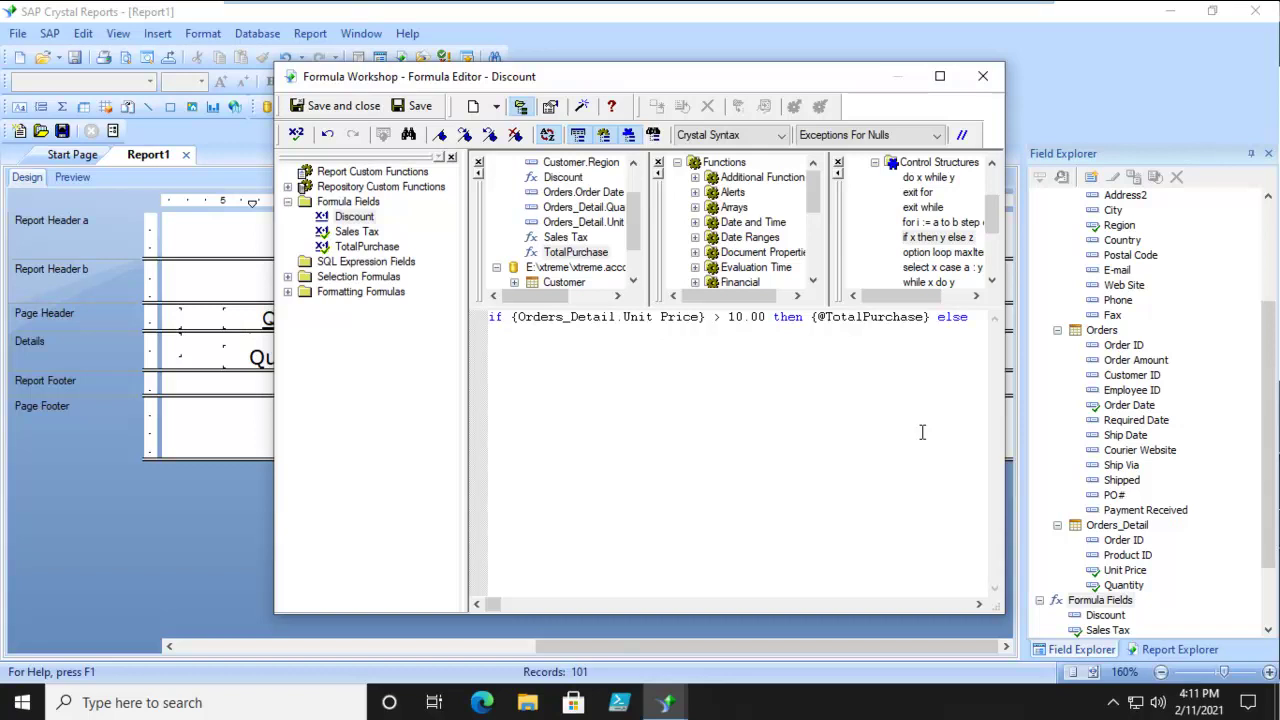
text(*)
text( 01)
click(807, 316)
text(()
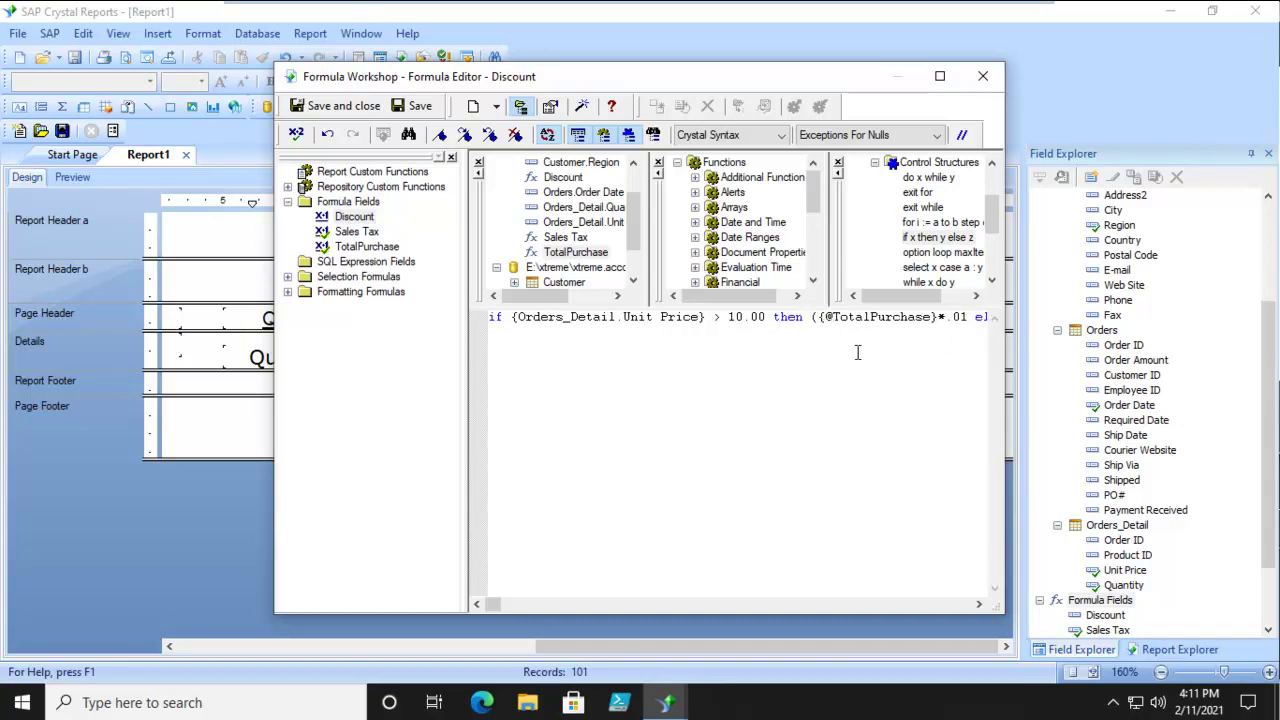
click(968, 316)
text())
Make the else branch return "No discount".
mouse_move(497, 605)
mouse_down()
mouse_move(522, 607)
mouse_move(505, 608)
mouse_up()
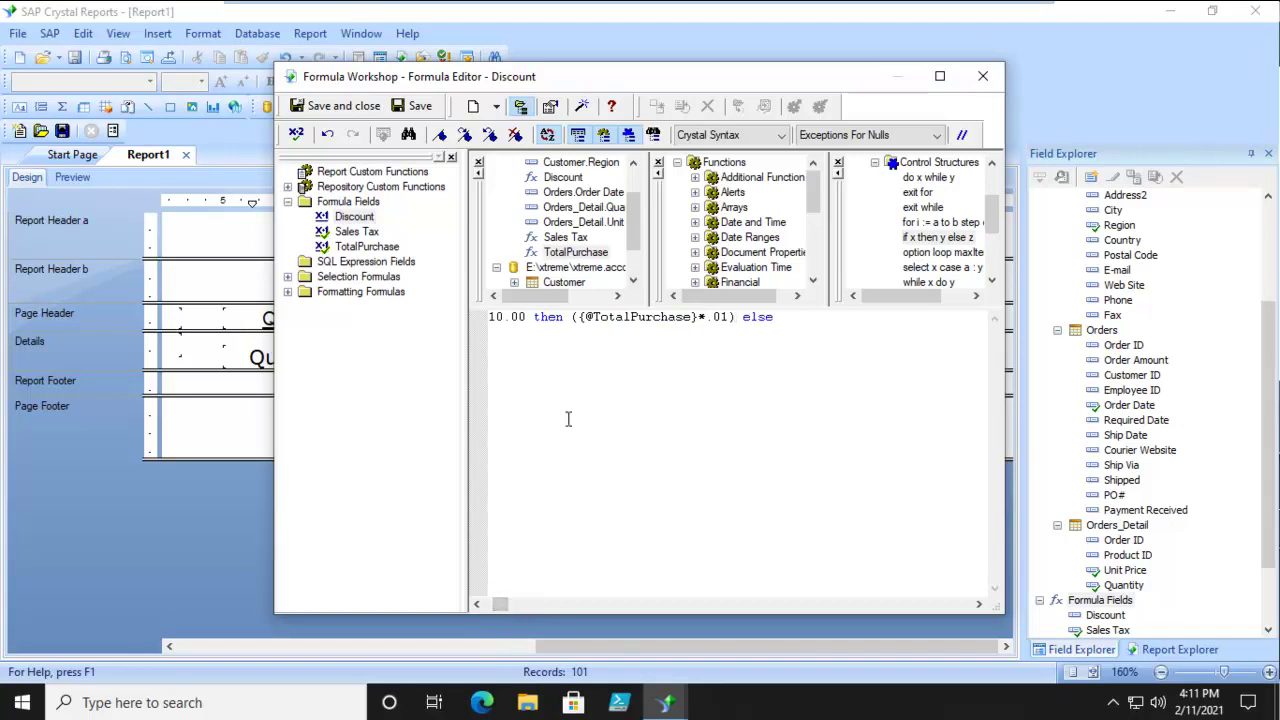
click(800, 318)
text("No discount")
Maximize Formula Workshop and highlight Unit Price, 10.00, the discount calculation and "No discount" in turn.
click(940, 77)
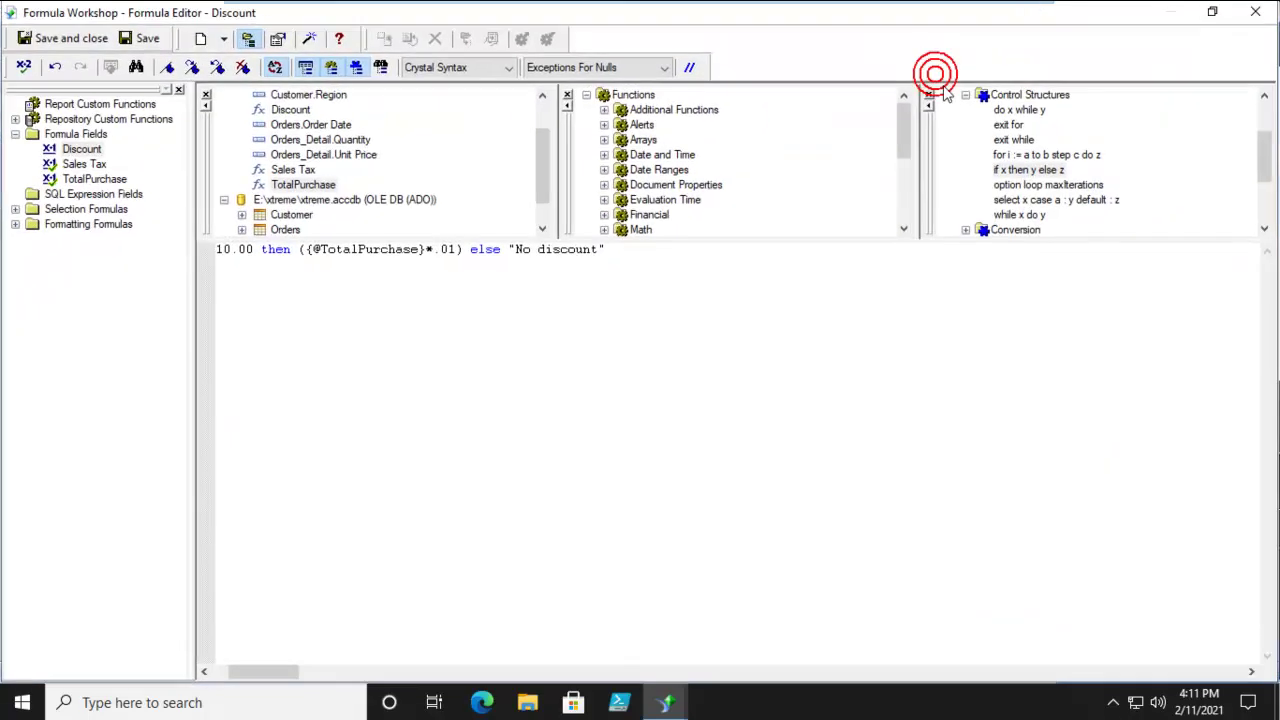
drag(271, 672, 185, 670)
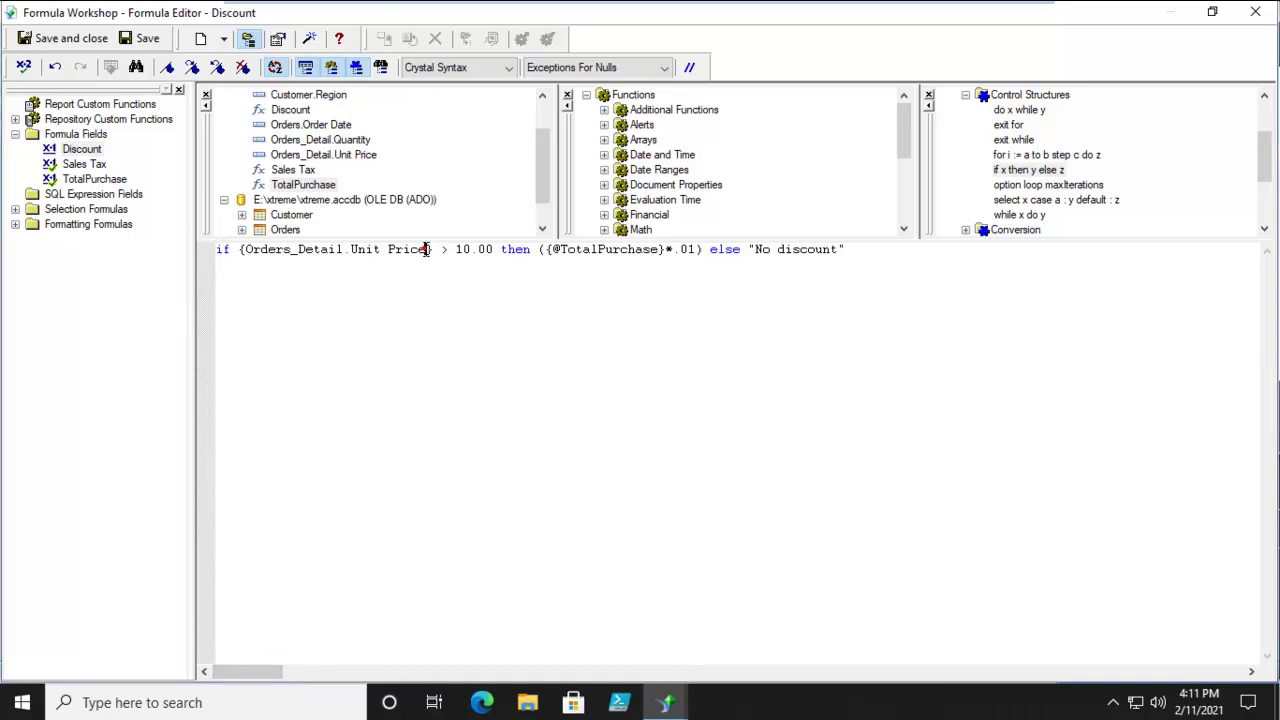
drag(428, 249, 244, 250)
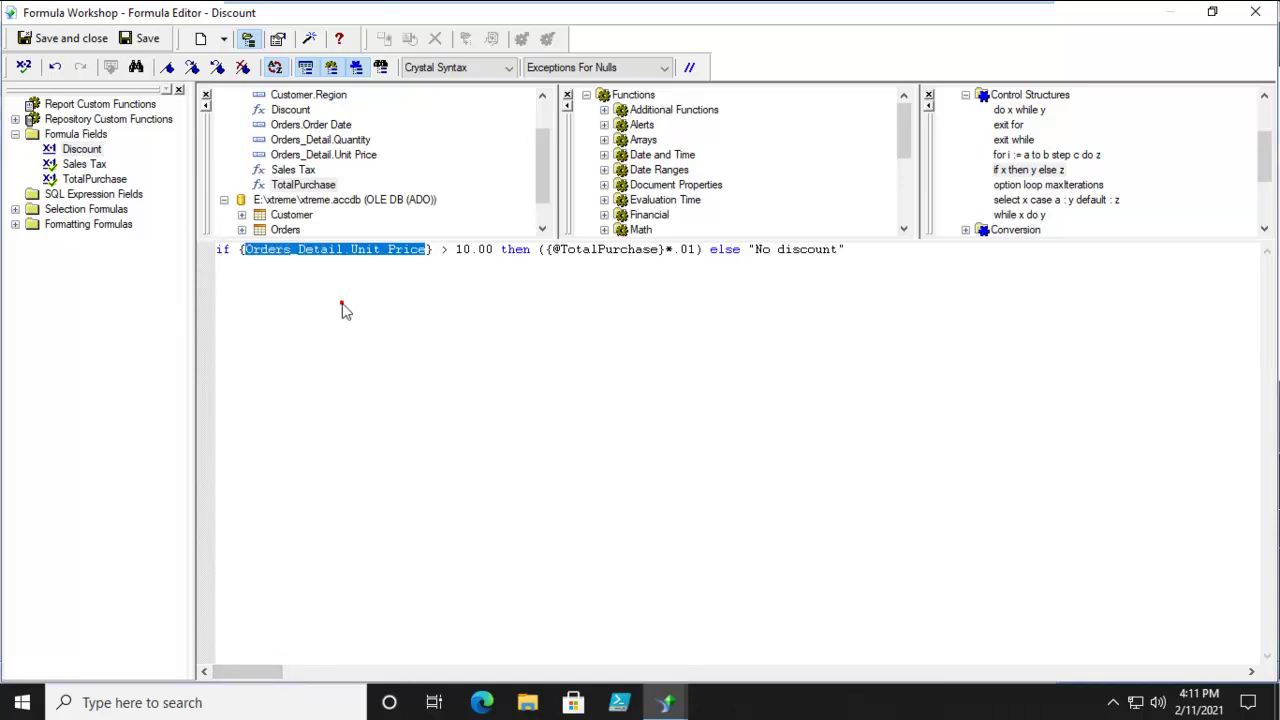
click(341, 310)
drag(493, 249, 456, 250)
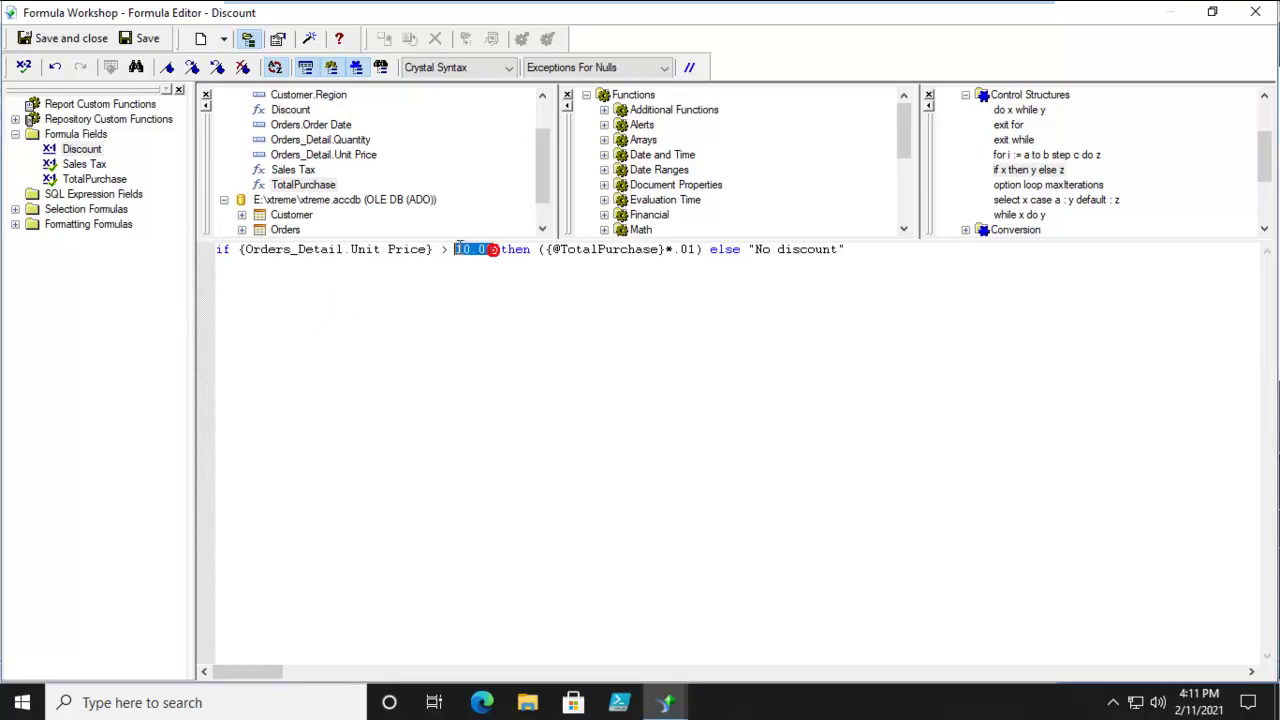
click(457, 278)
drag(703, 250, 539, 254)
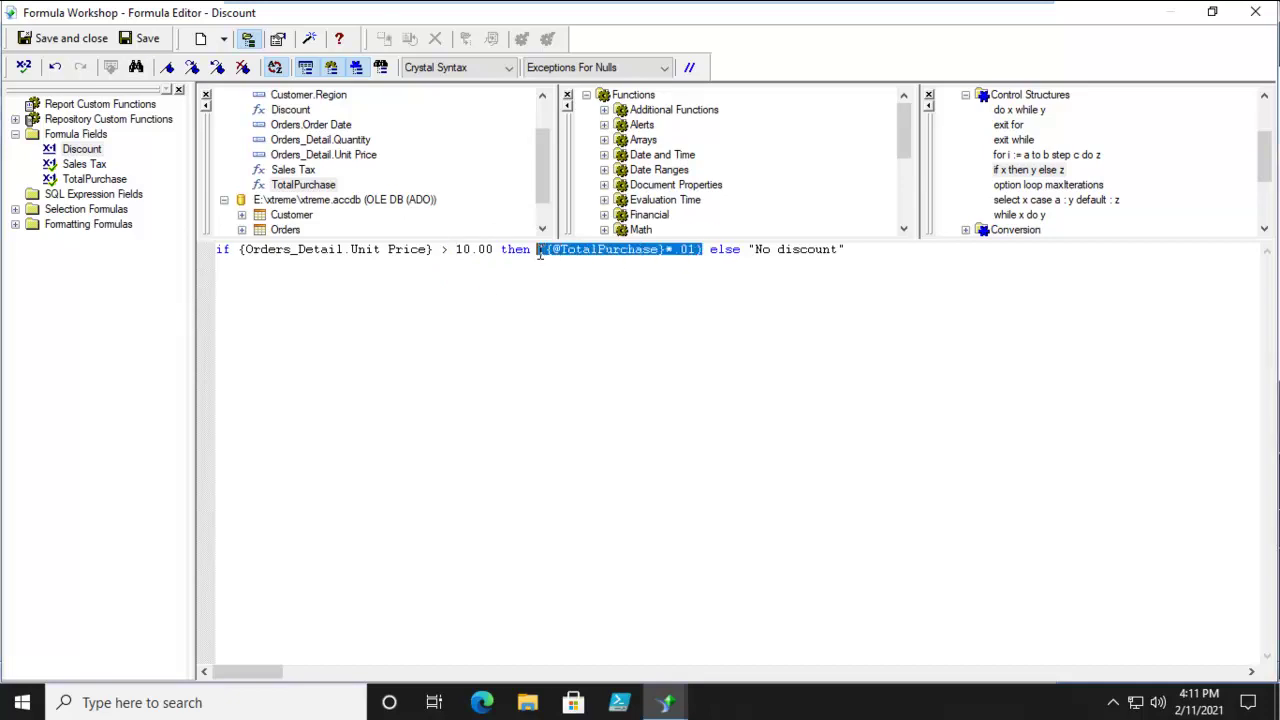
click(684, 251)
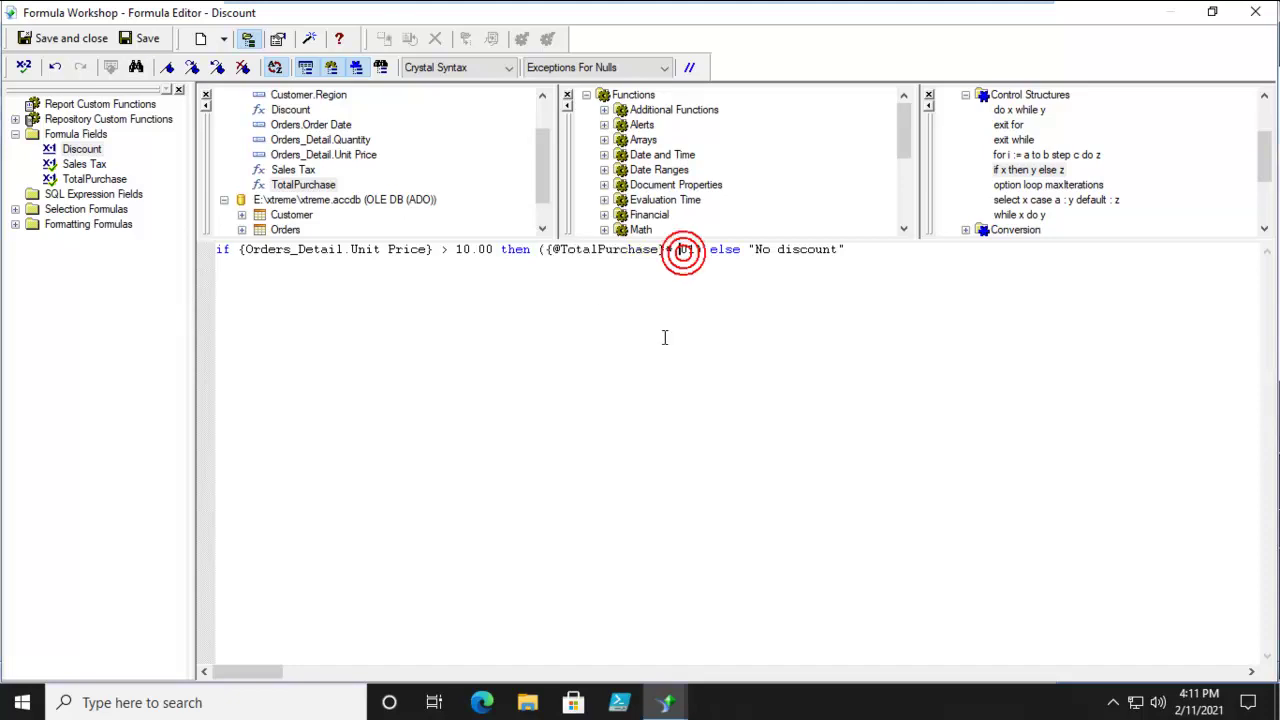
drag(838, 250, 757, 256)
click(746, 332)
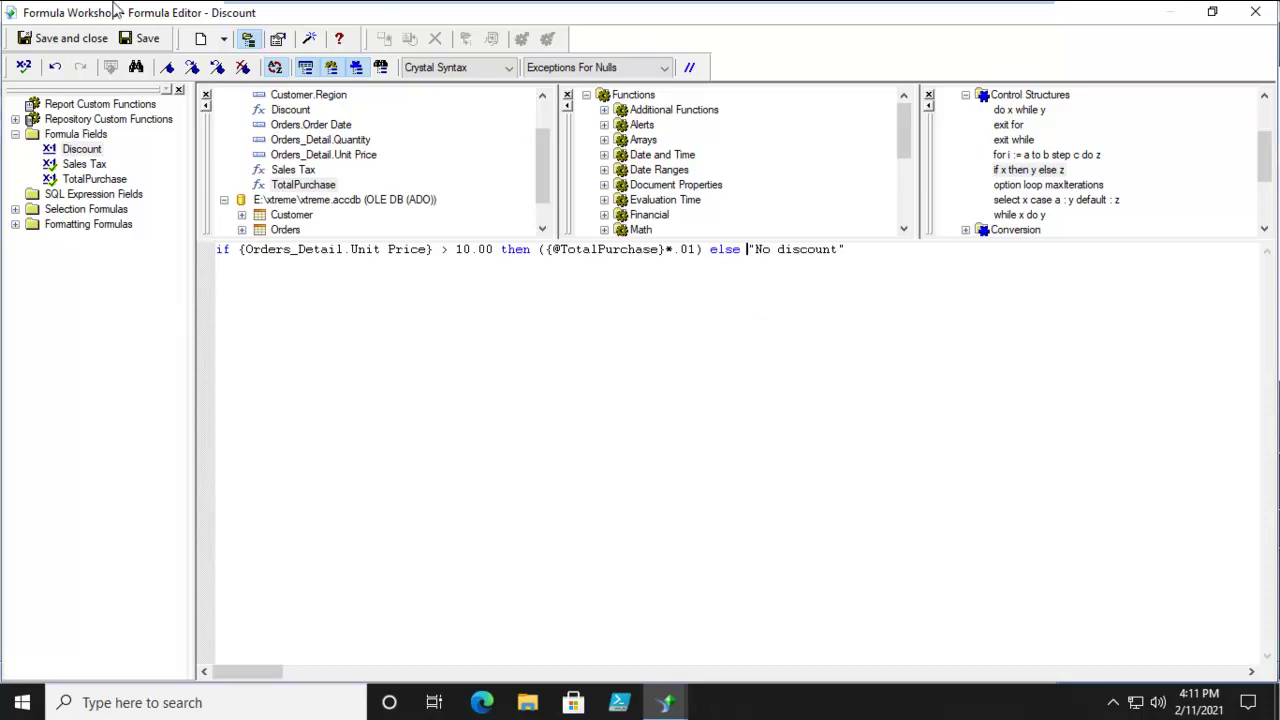
After the currency error, replace "No discount" with 0 and recheck until no errors are found.
click(23, 67)
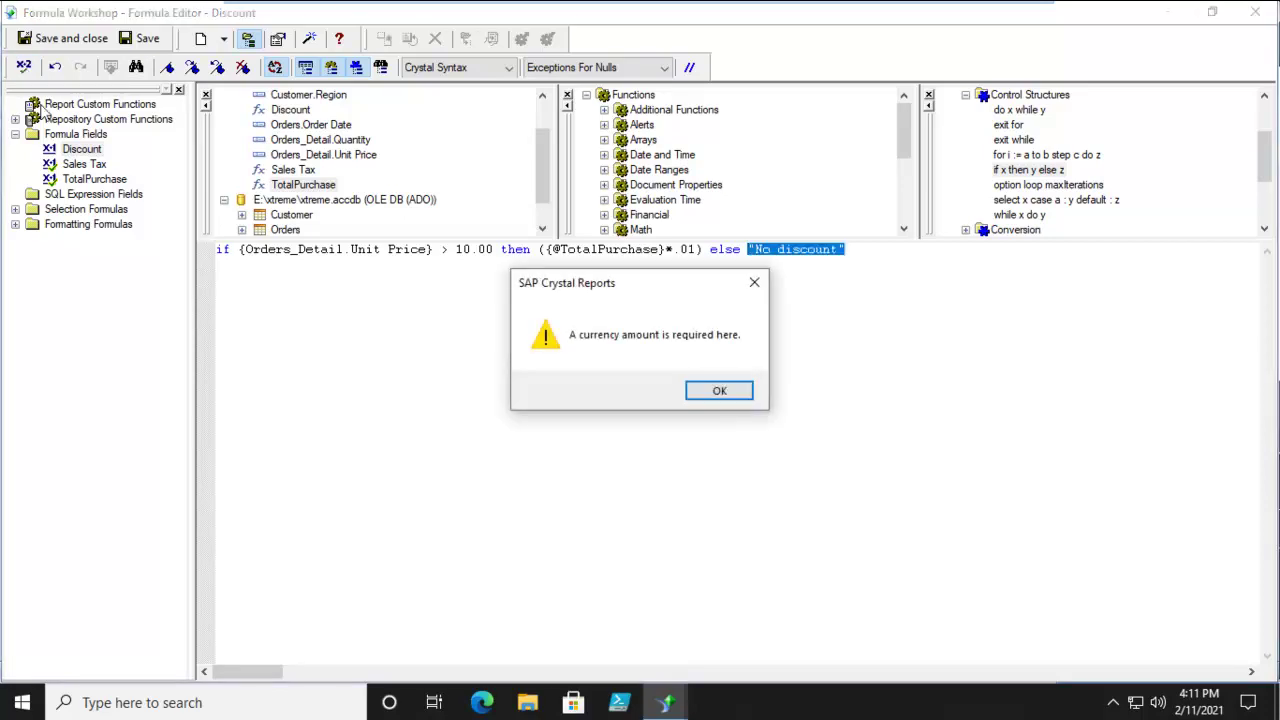
click(716, 393)
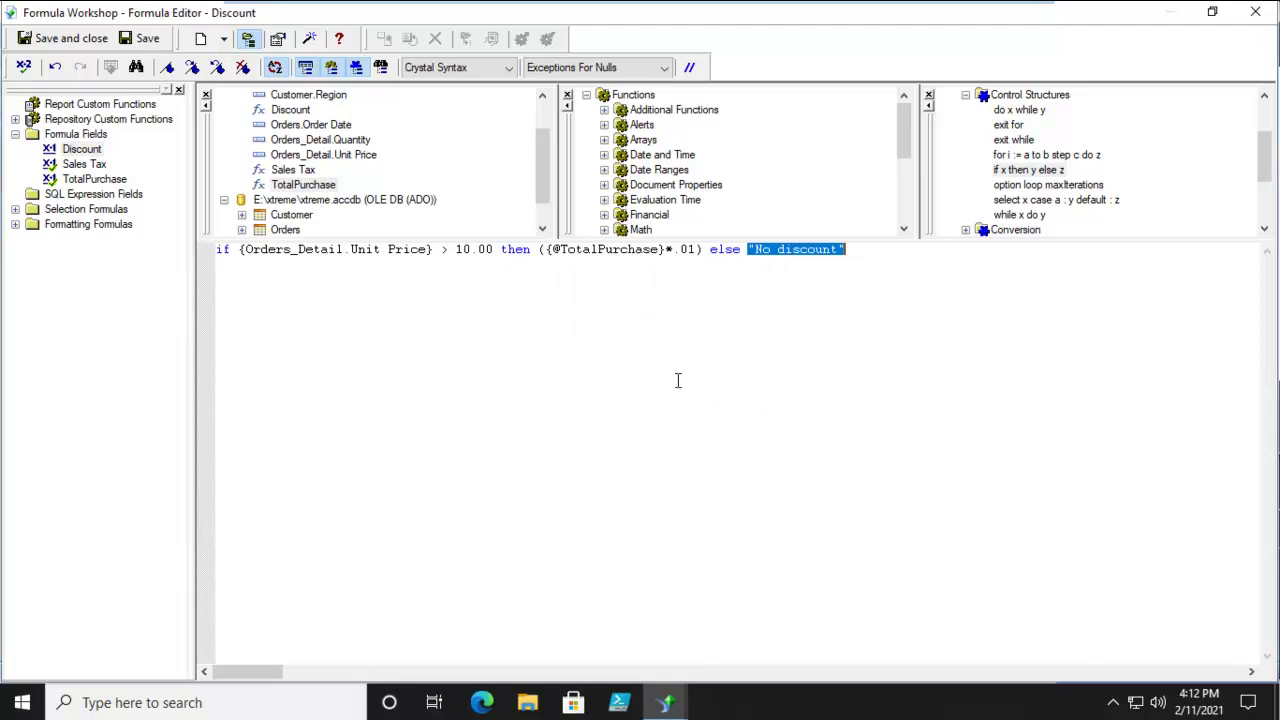
click(846, 250)
drag(850, 249, 748, 255)
text())
key(BackSpace)
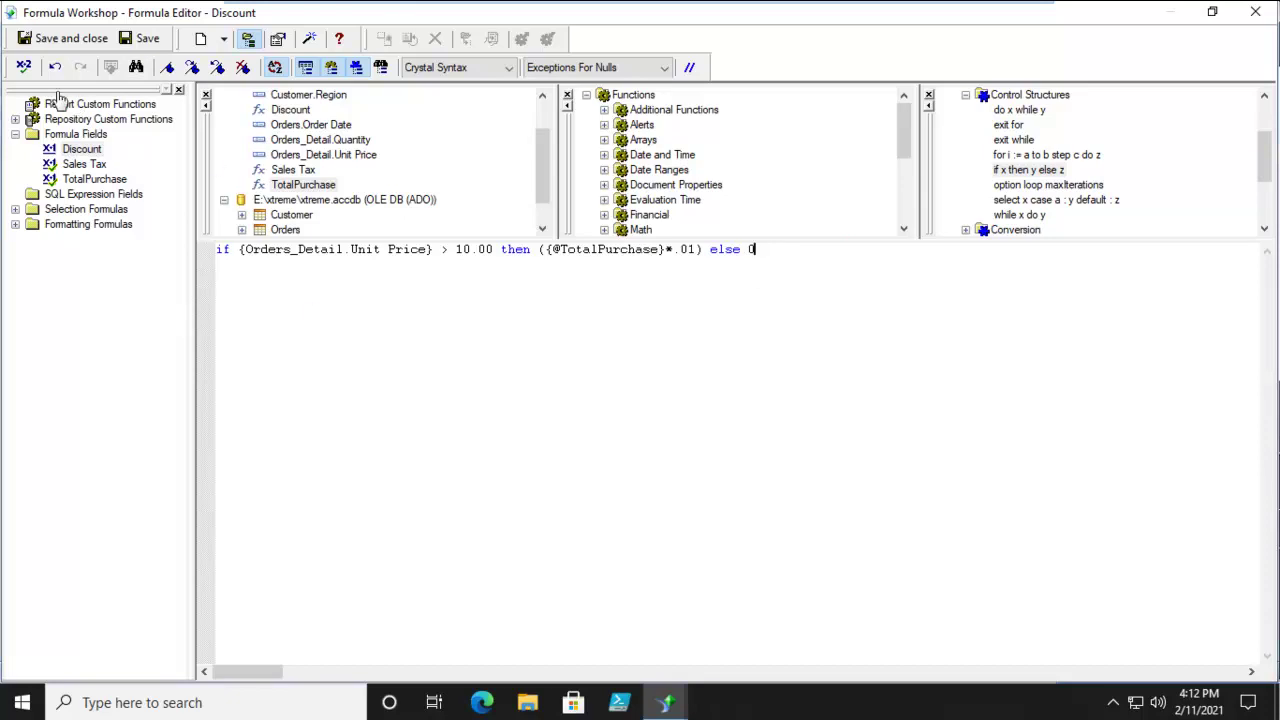
click(23, 67)
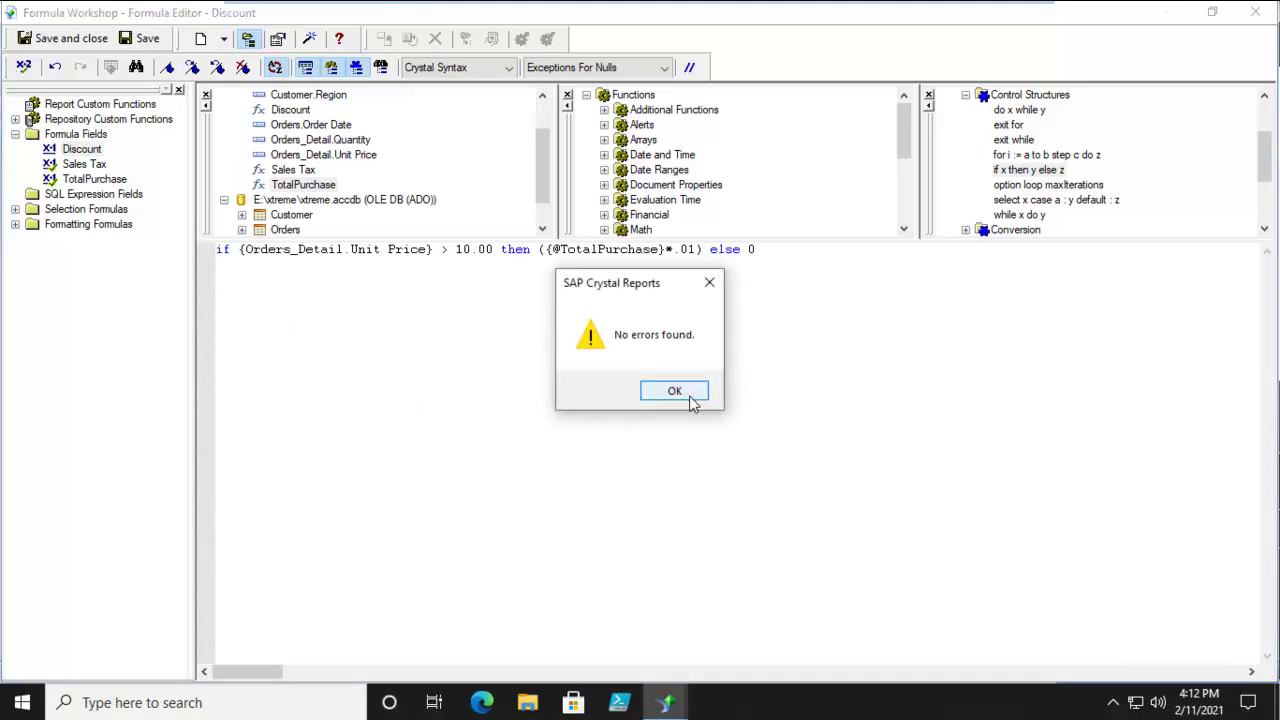
click(690, 397)
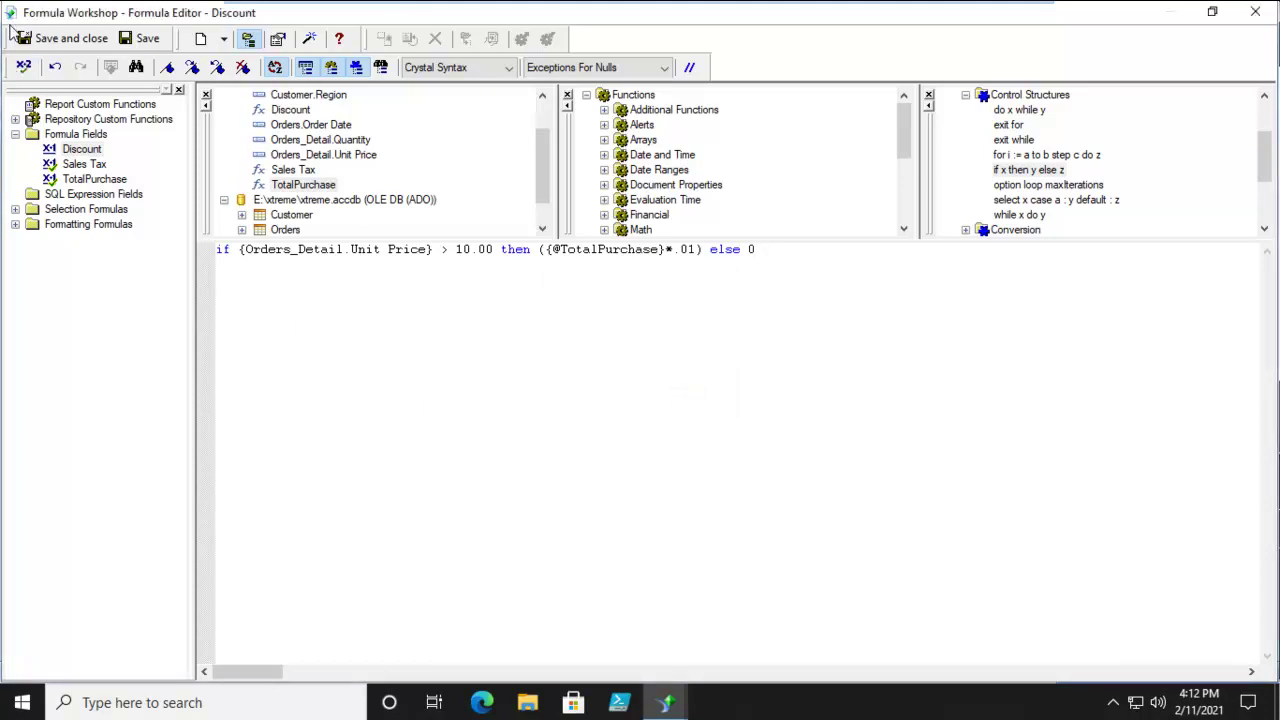
click(67, 38)
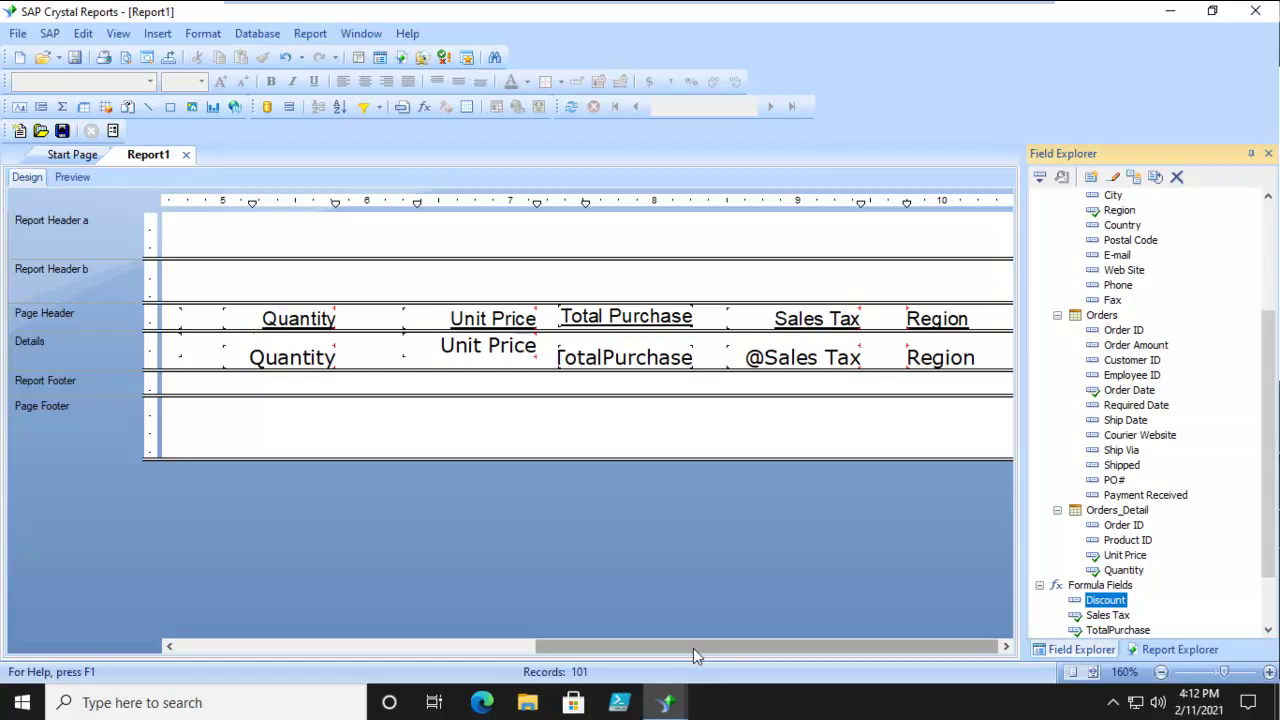
click(669, 645)
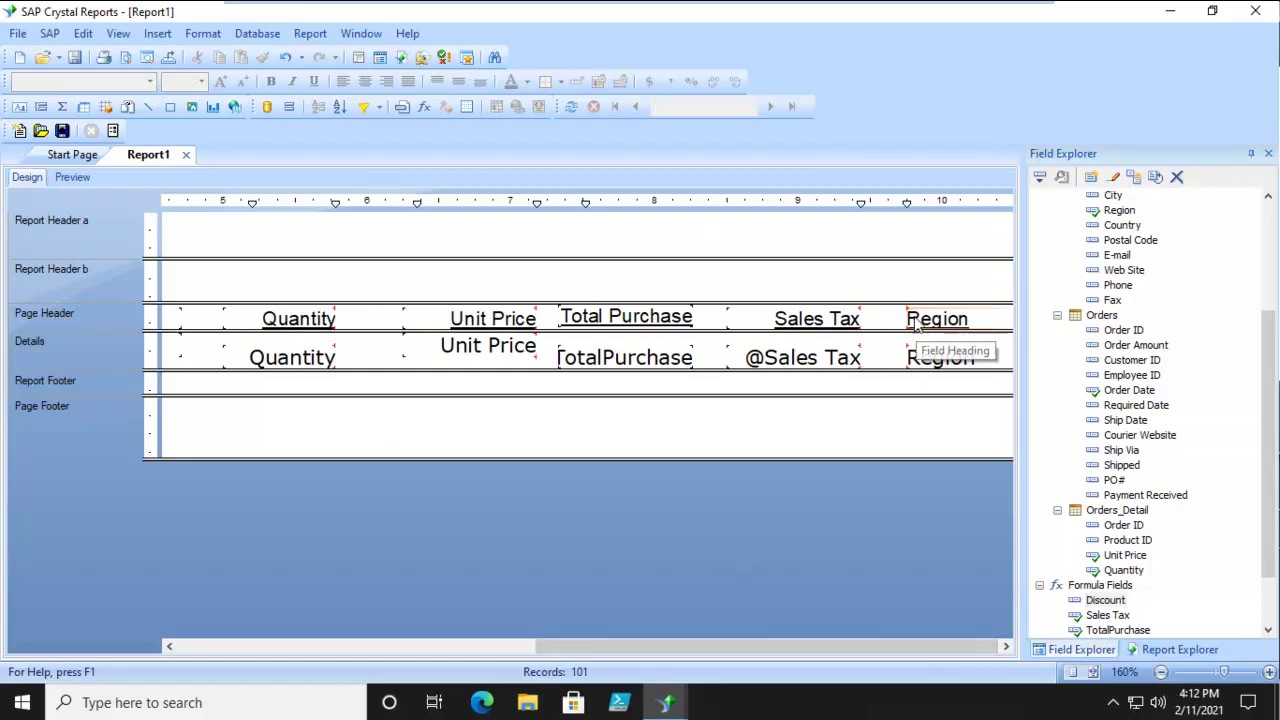
drag(896, 277, 1009, 420)
key(Delete)
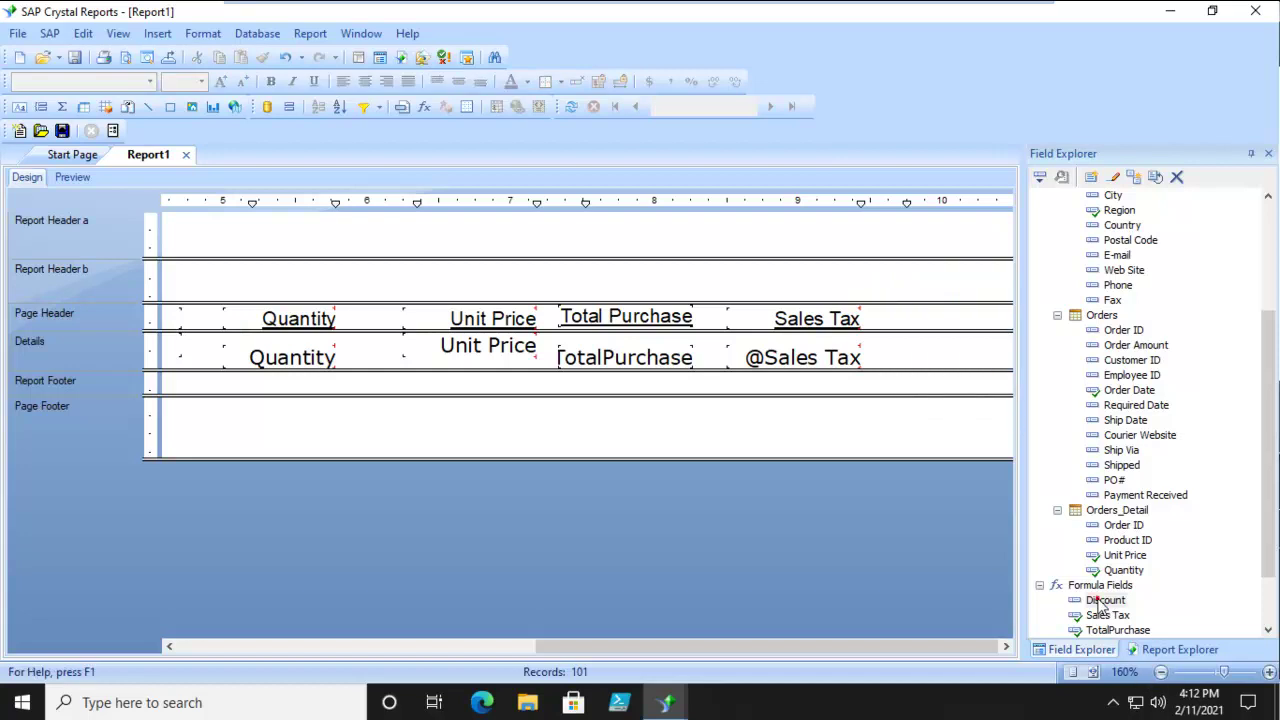
drag(1097, 602, 910, 349)
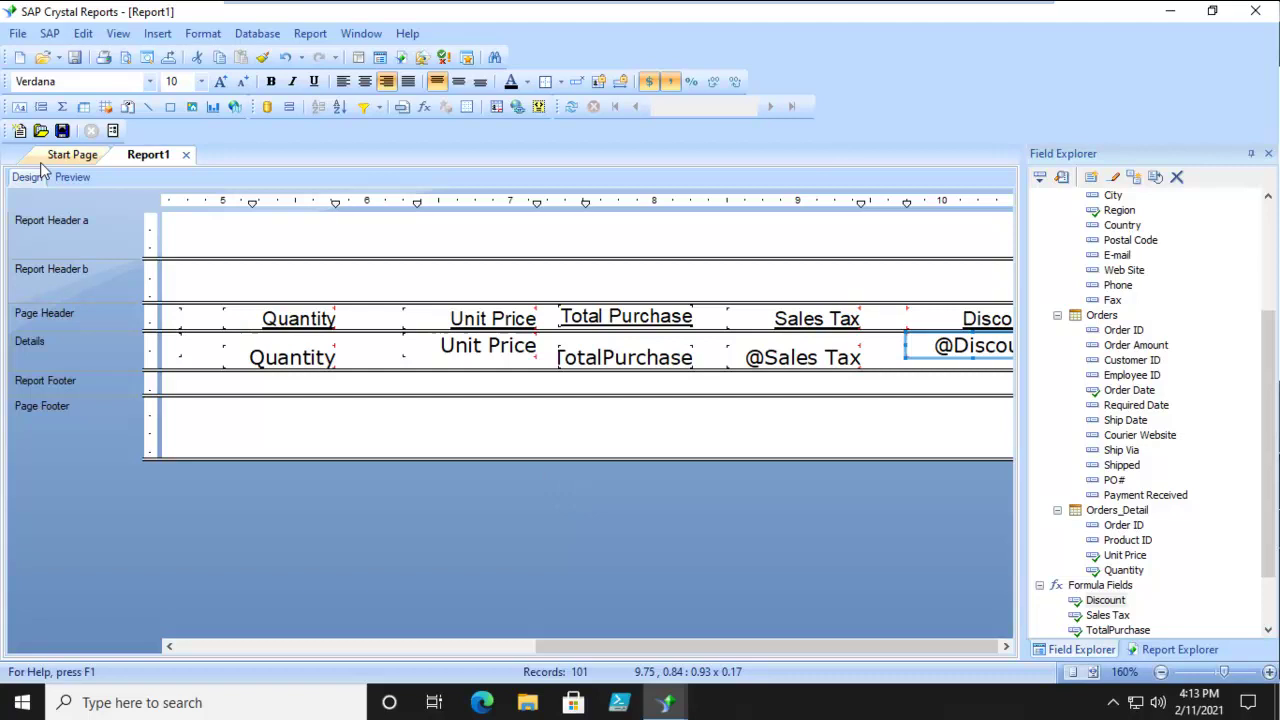
Preview the report and scroll through rows showing total purchase, sales tax and discount values.
click(72, 177)
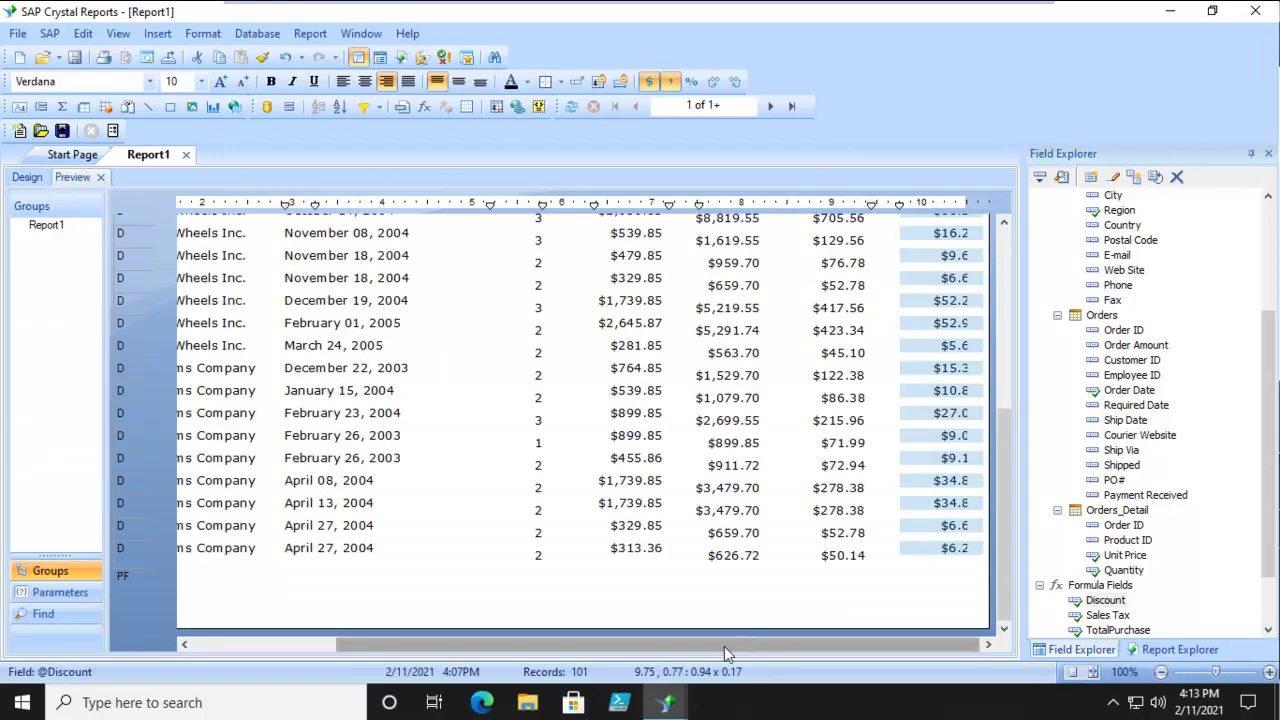
drag(1008, 500, 1008, 310)
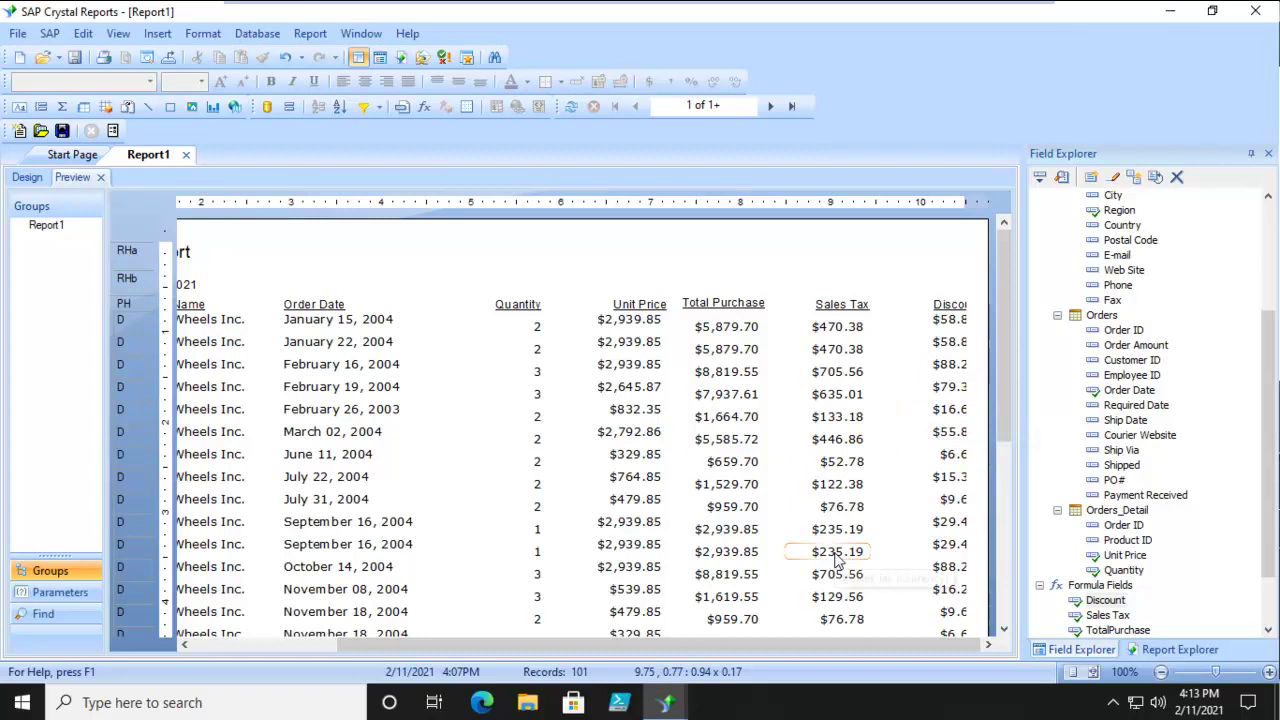
scroll(838, 560, down, 3)
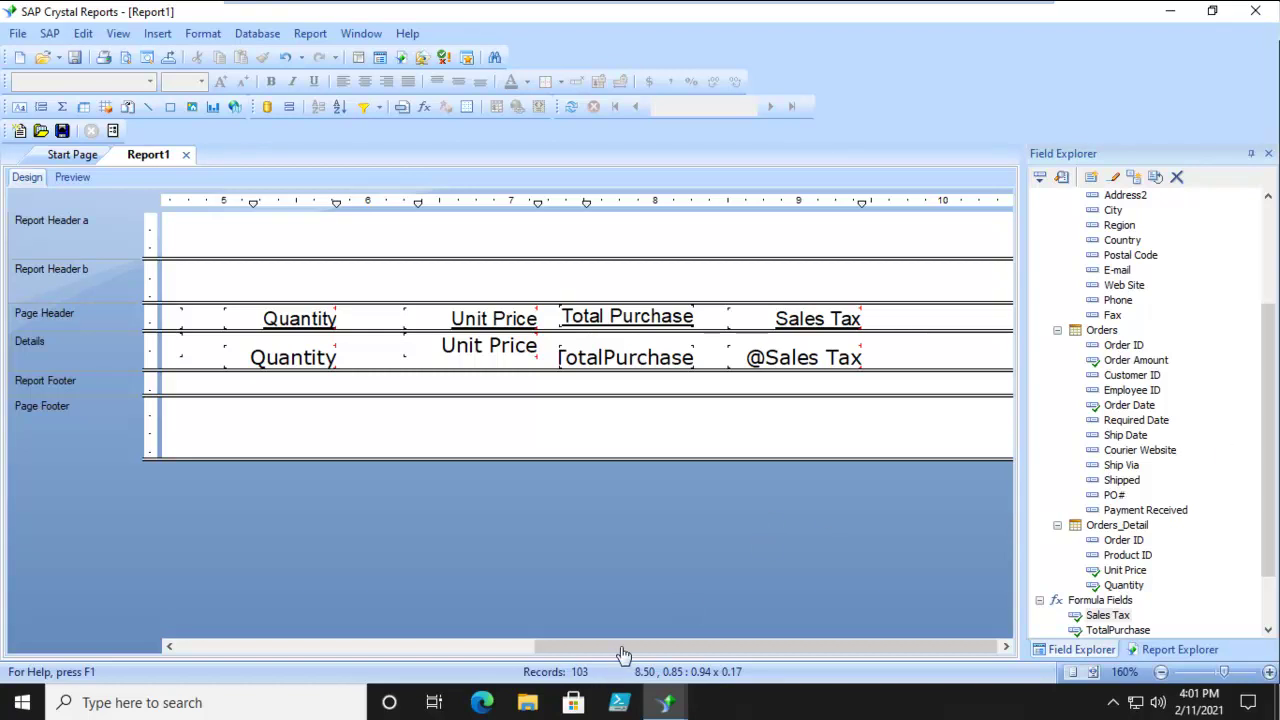
Scroll the design and Field Explorer, then drag Customer Region into Details beside Sales Tax.
drag(559, 641, 236, 641)
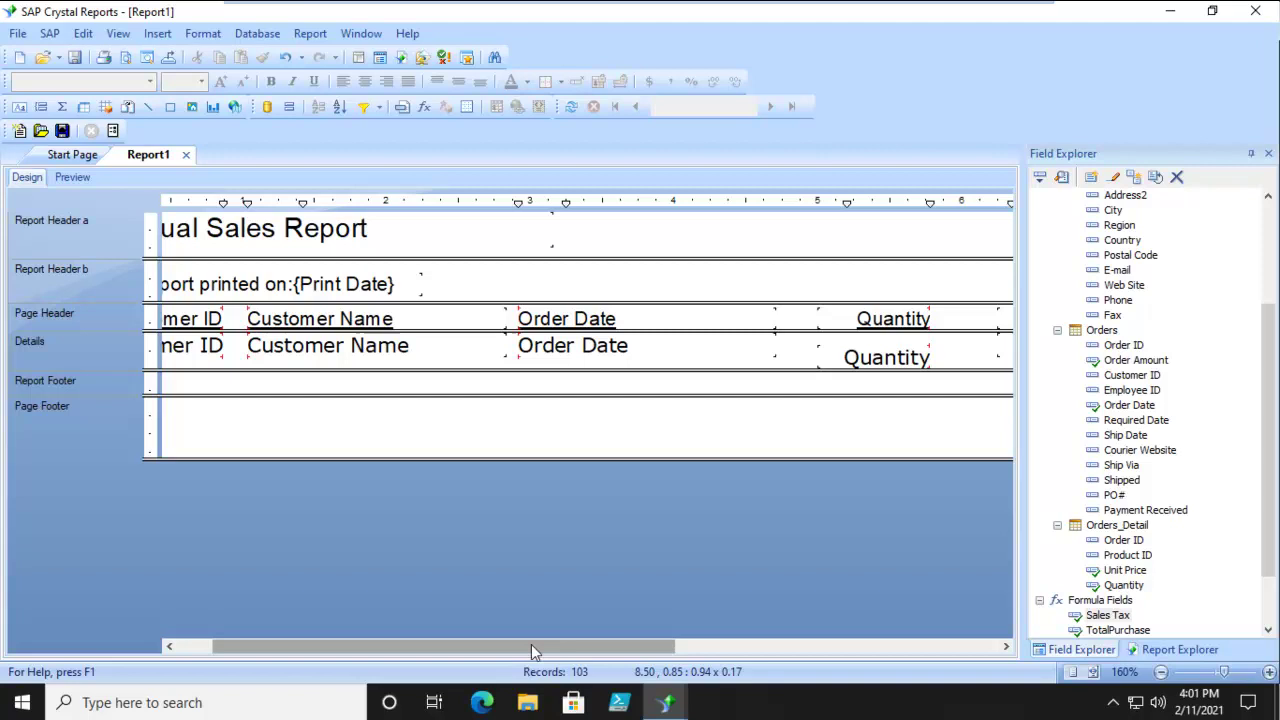
drag(531, 644, 874, 653)
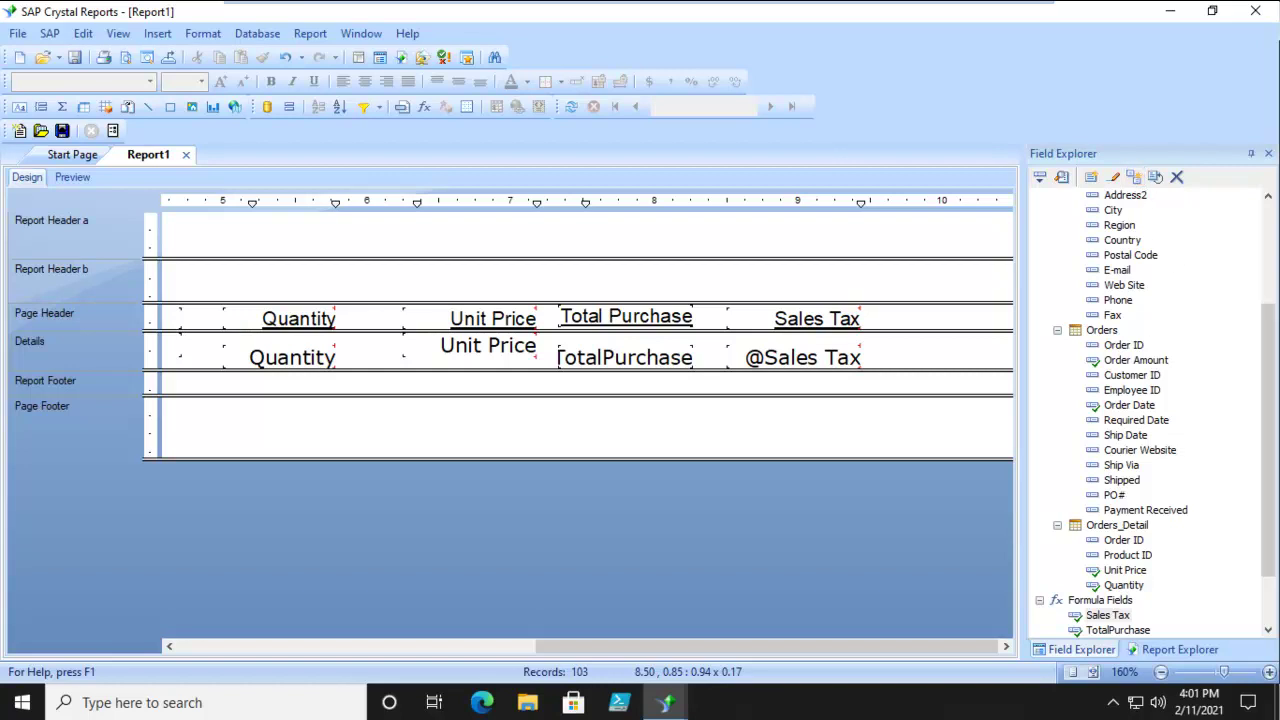
drag(1270, 405, 1278, 282)
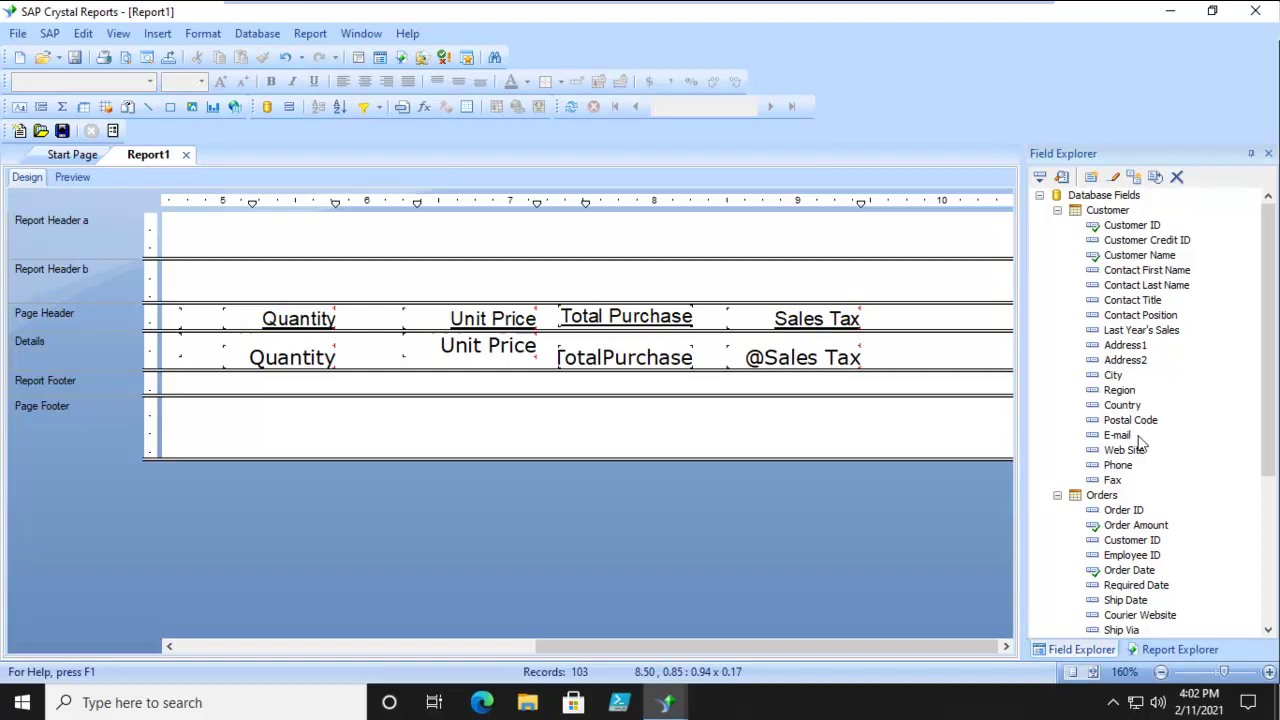
click(1119, 391)
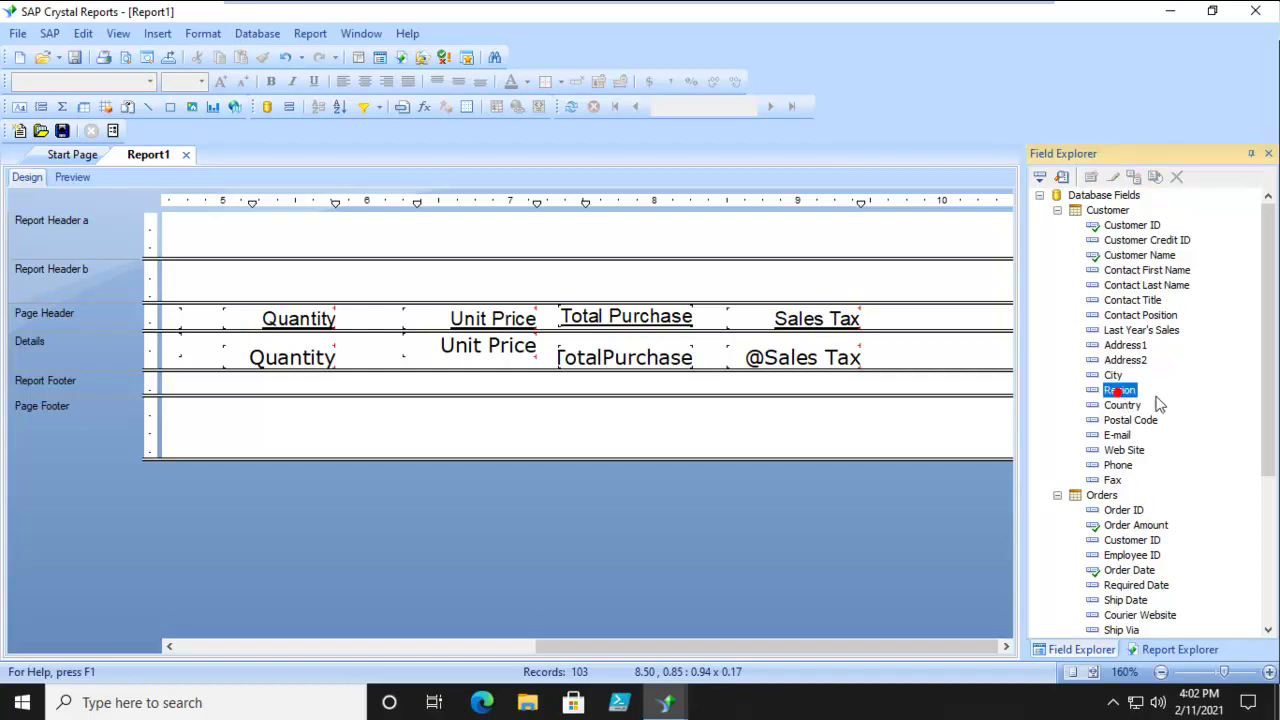
drag(1124, 399, 908, 356)
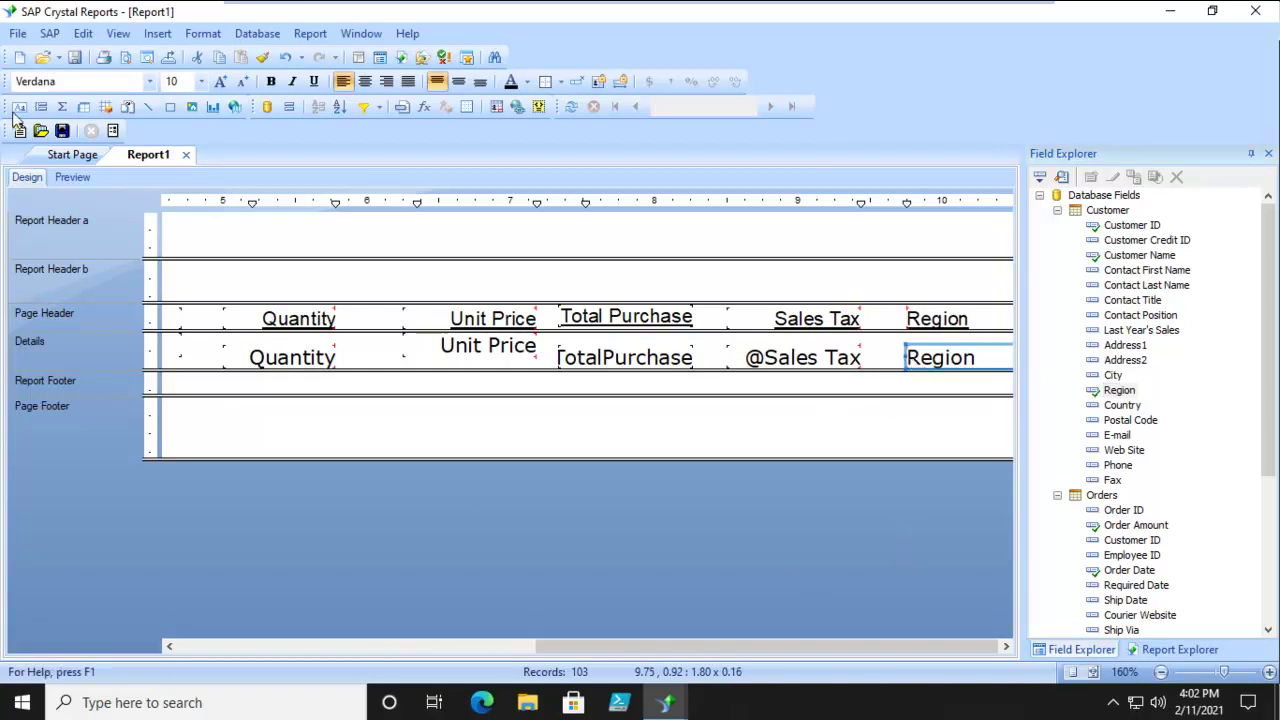
Preview the report across pages to check Region values such as IL, BC and Rogaland.
click(72, 177)
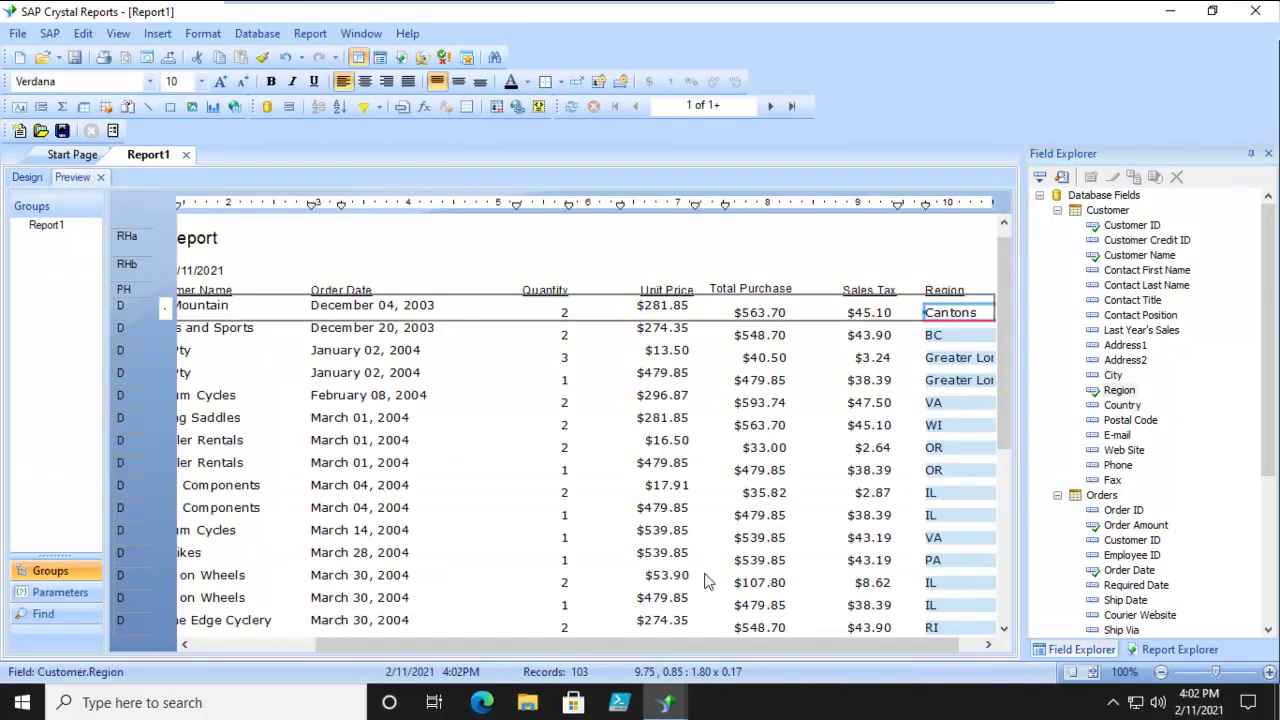
drag(689, 645, 715, 645)
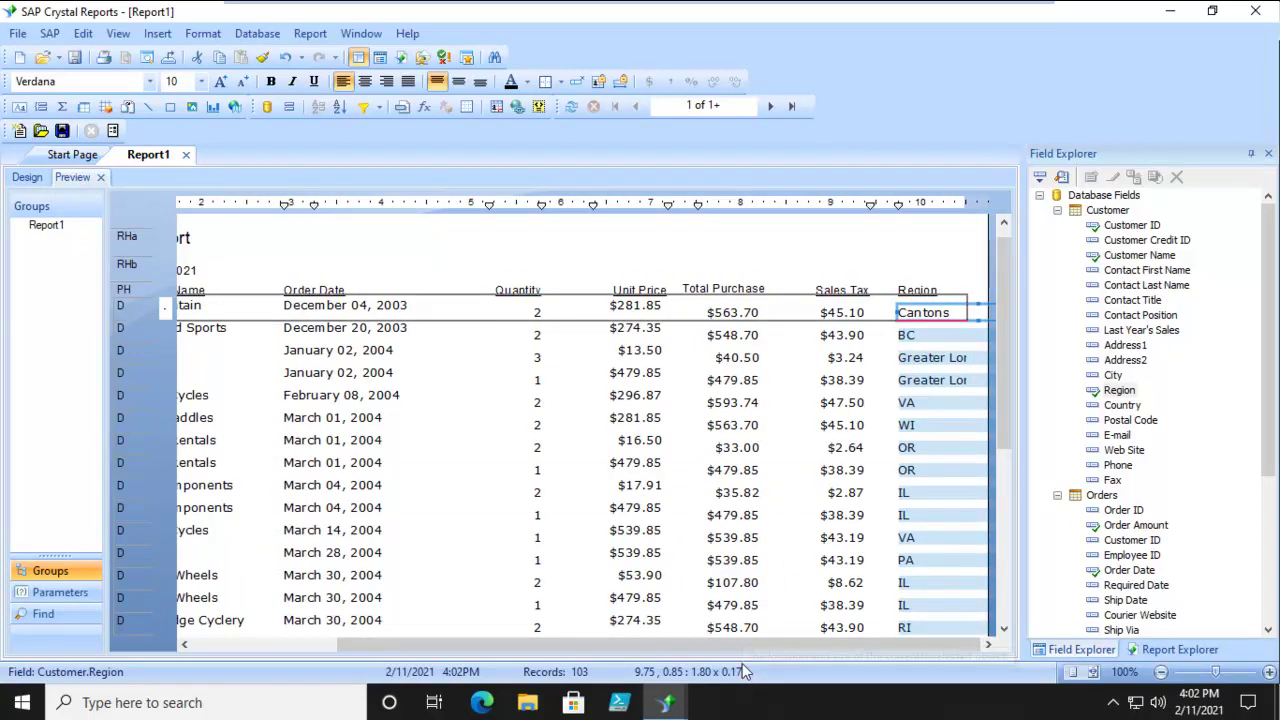
scroll(930, 540, down, 5)
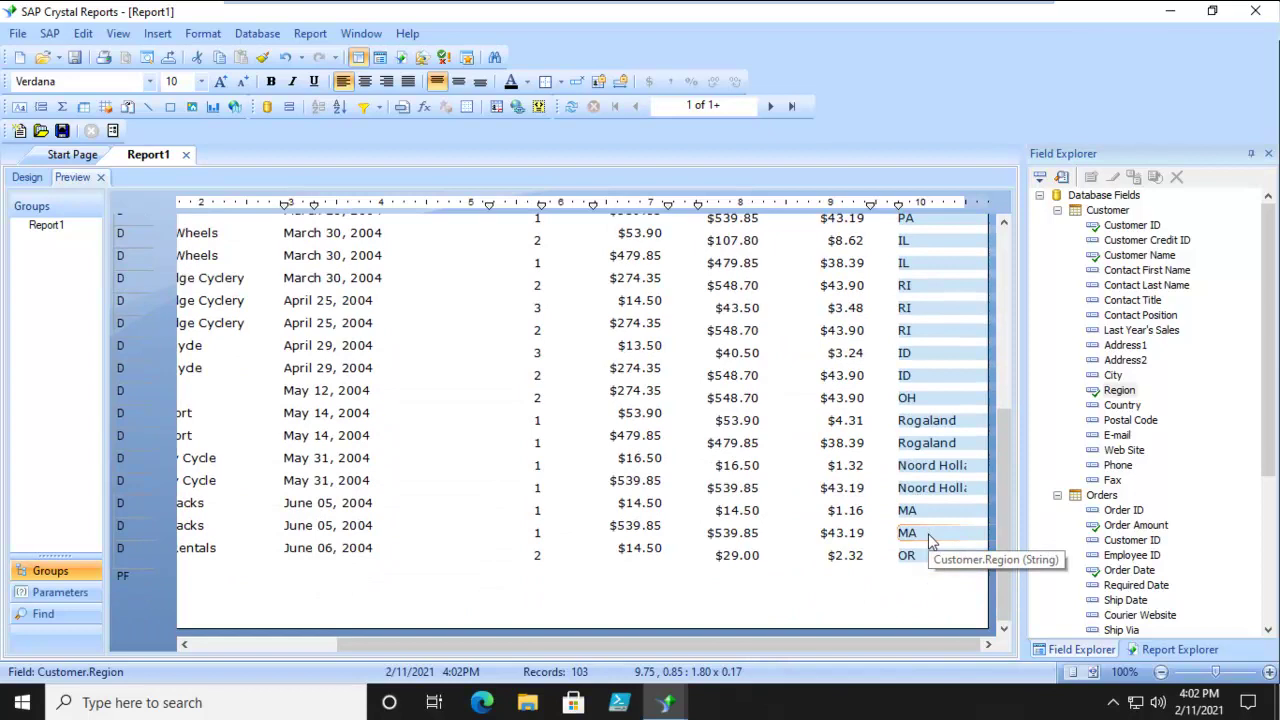
scroll(930, 540, up, 10)
drag(515, 644, 370, 640)
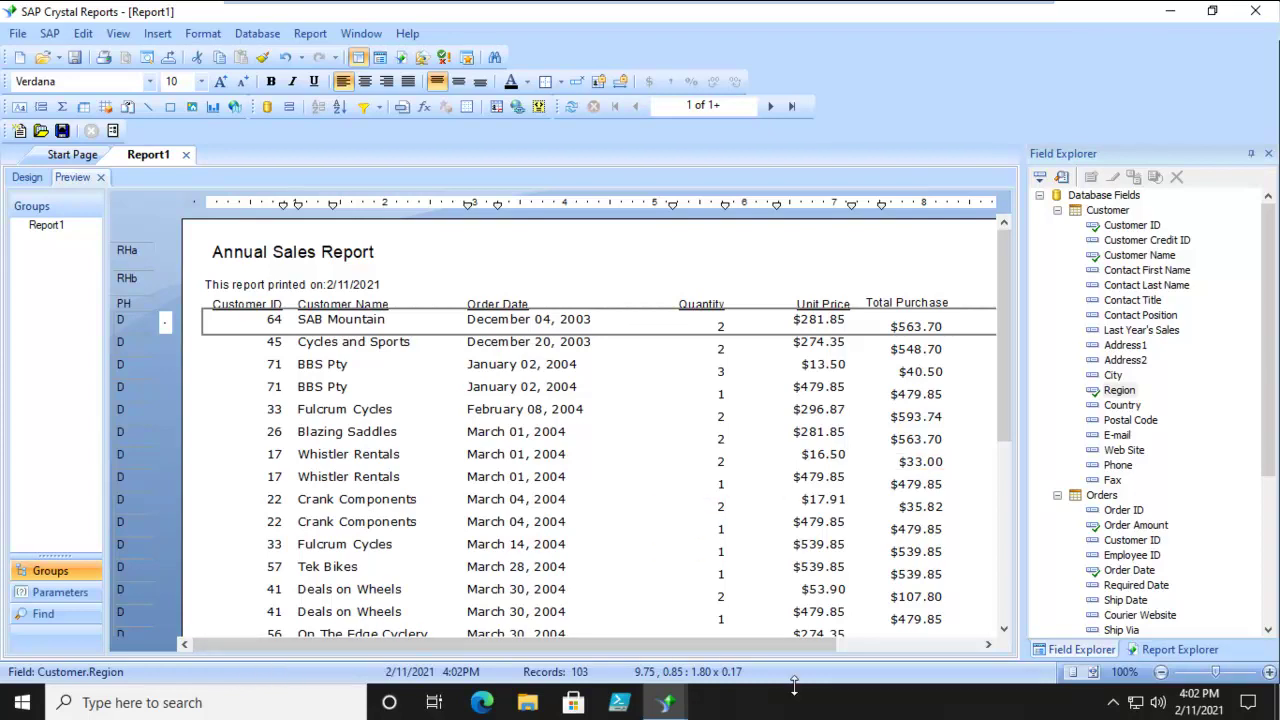
drag(750, 652, 971, 646)
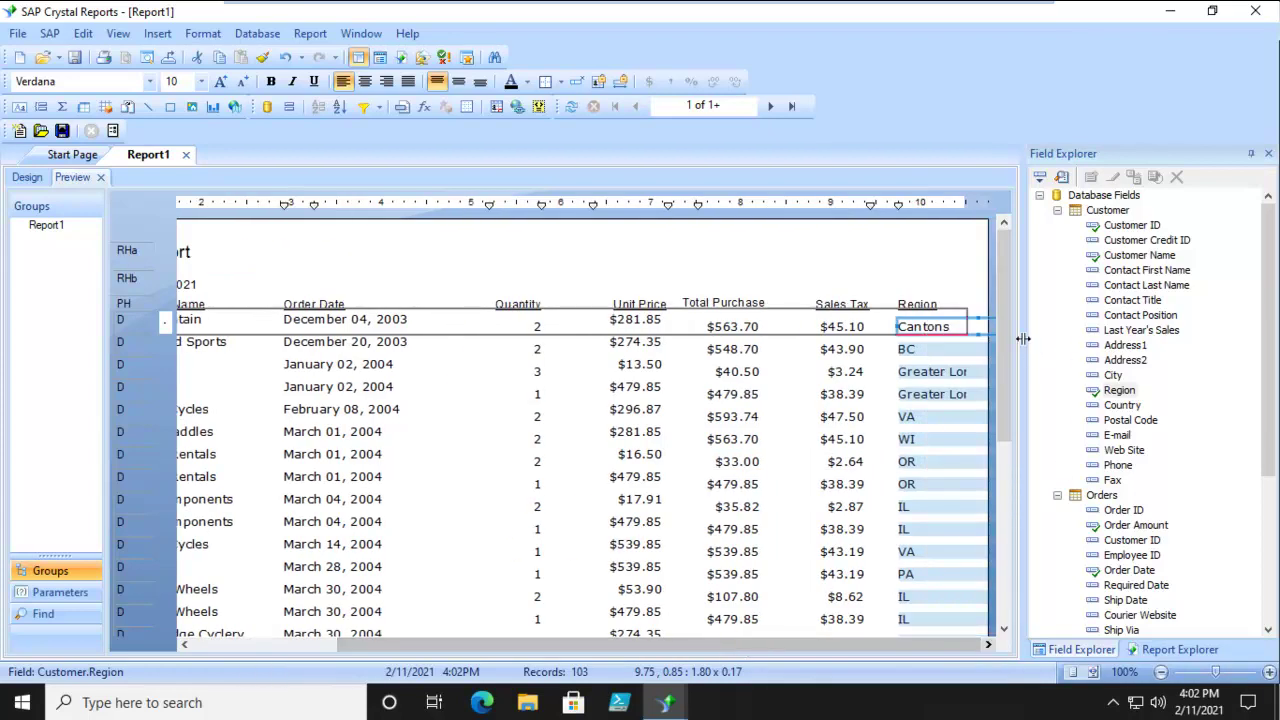
drag(1008, 338, 993, 540)
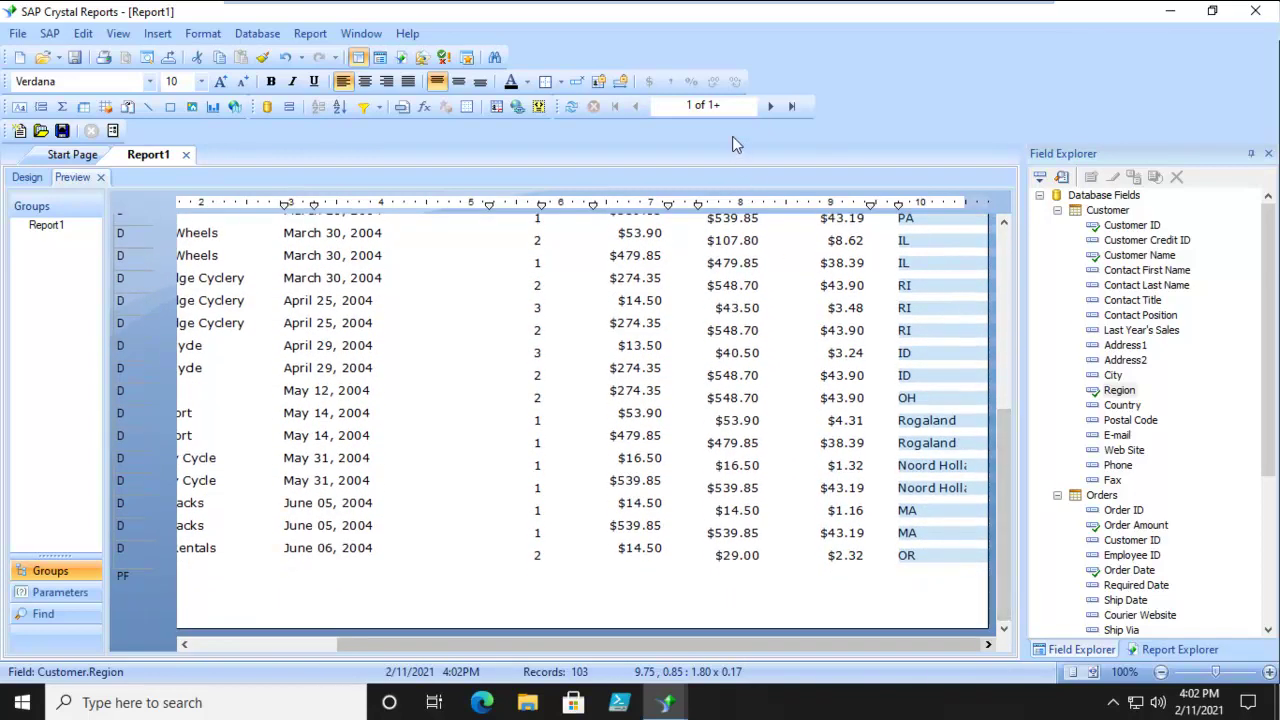
click(771, 107)
scroll(997, 414, up, 3)
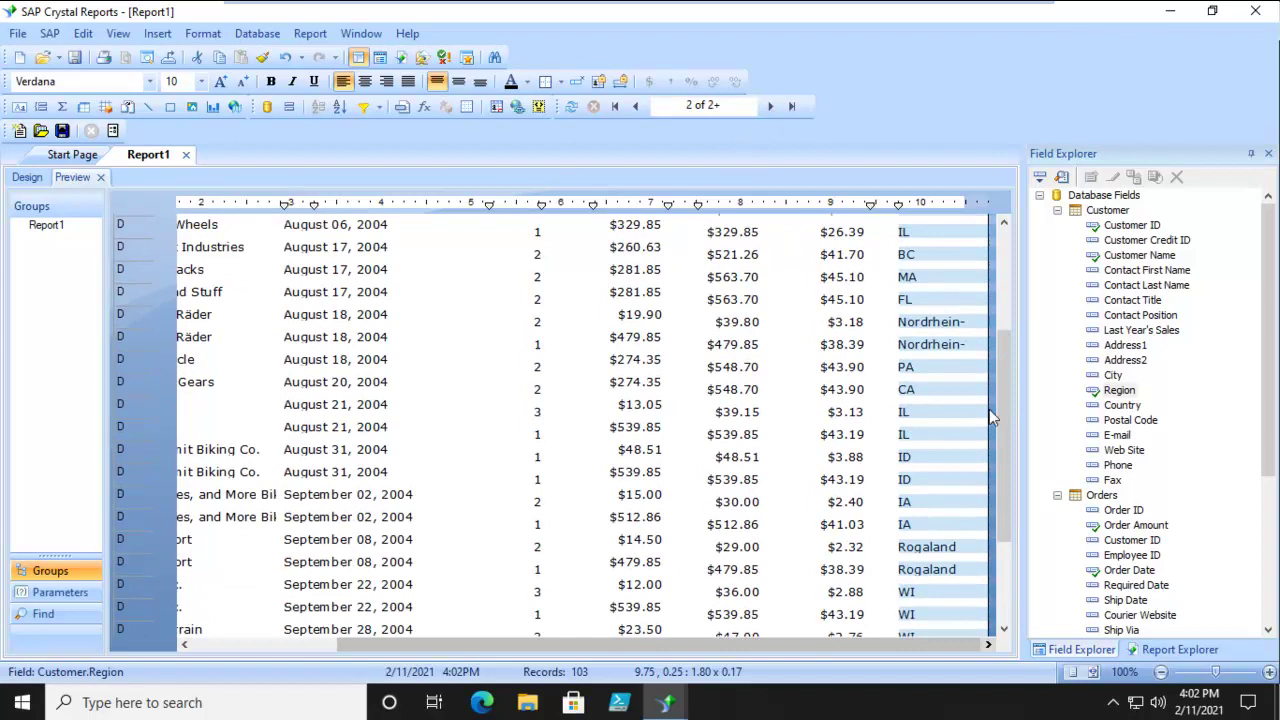
drag(1003, 477, 1025, 241)
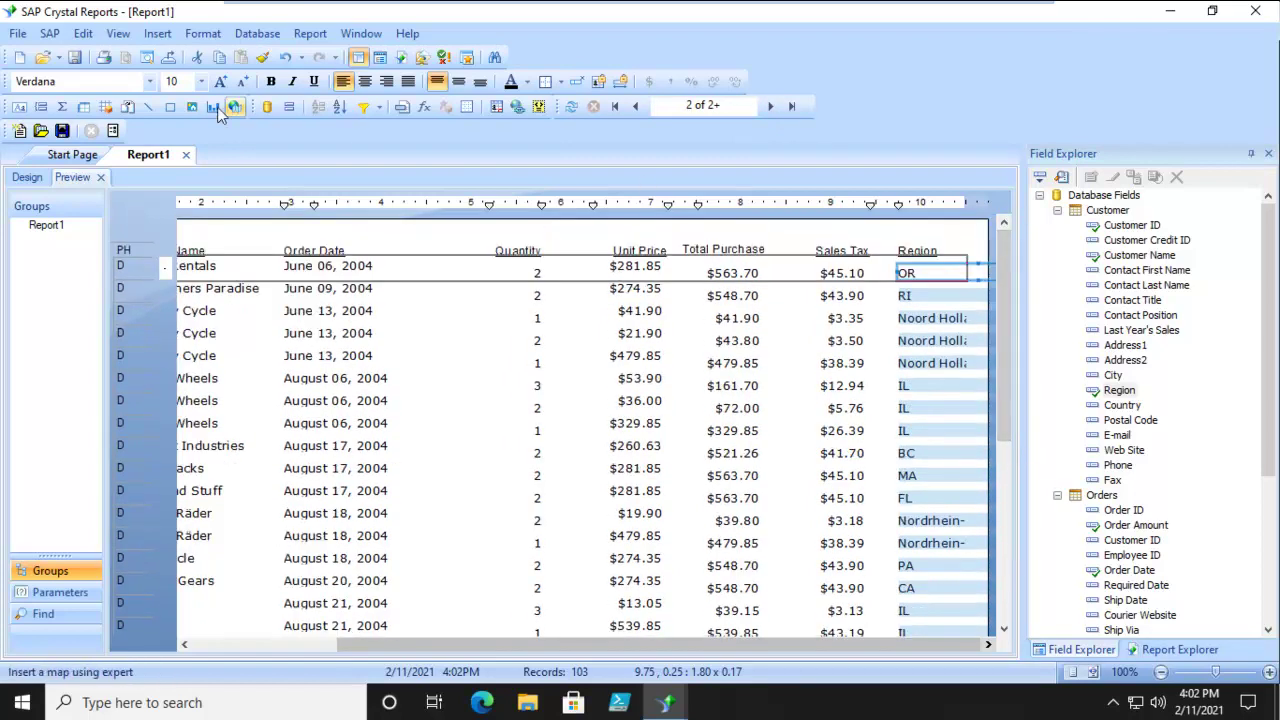
Return to Design, deselect the Region field, and open the Select Expert selection dropdown.
click(24, 178)
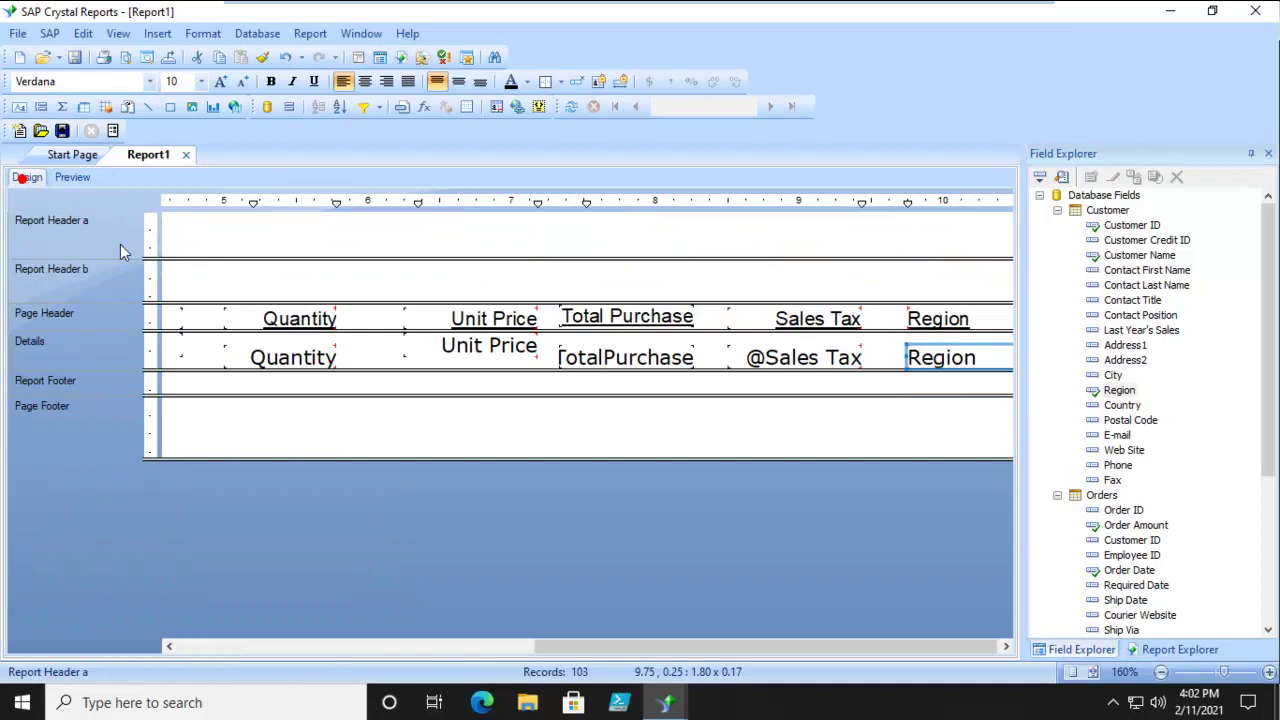
click(703, 425)
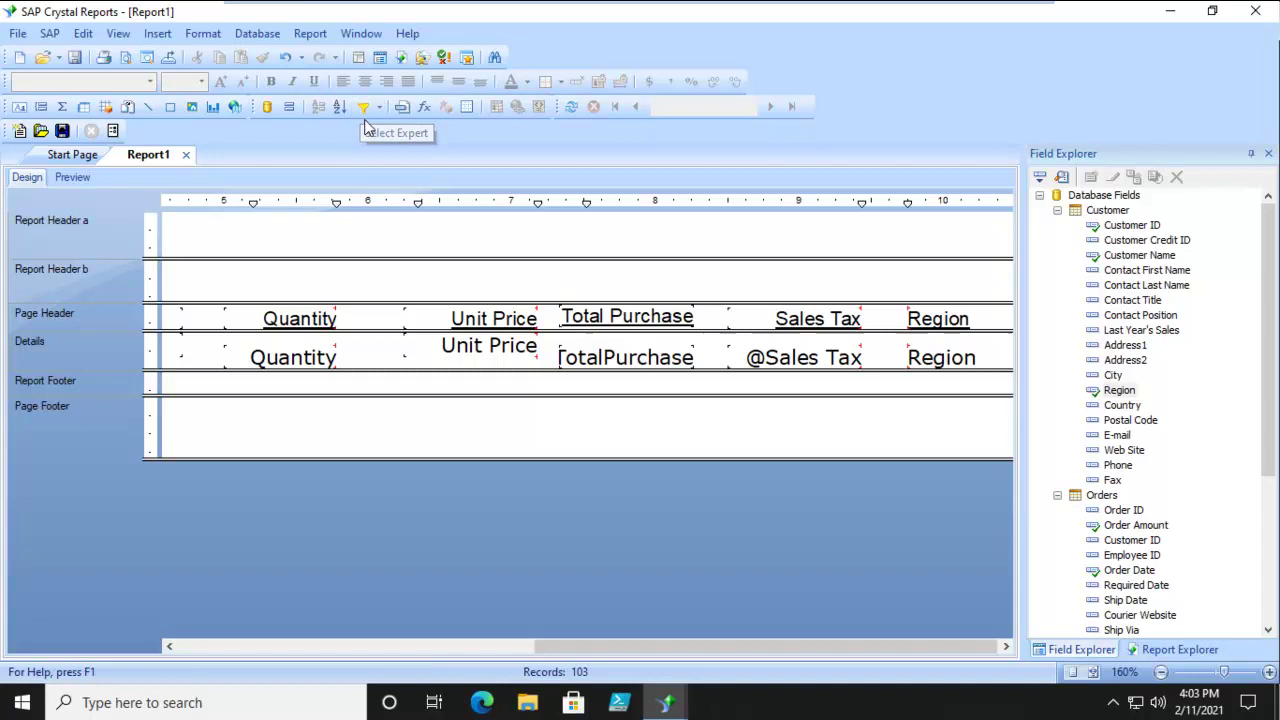
click(380, 115)
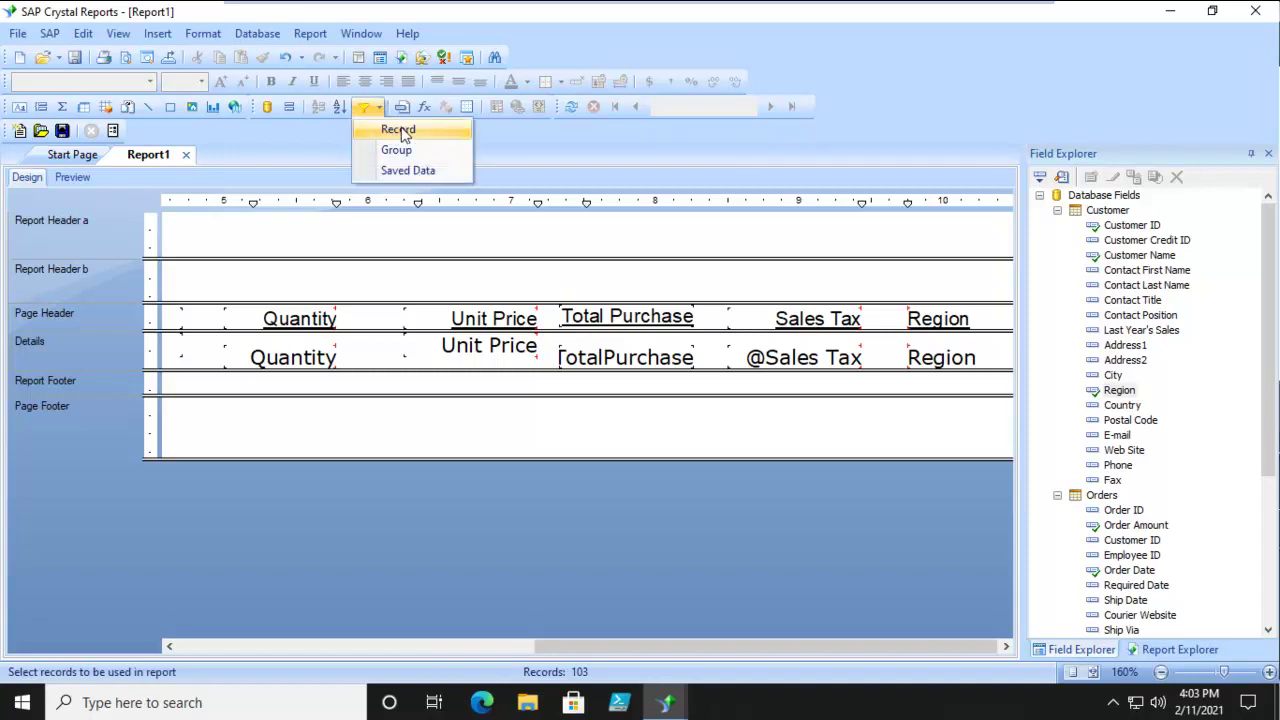
Open the record Select Expert and delete the old Order Amount range condition.
click(390, 133)
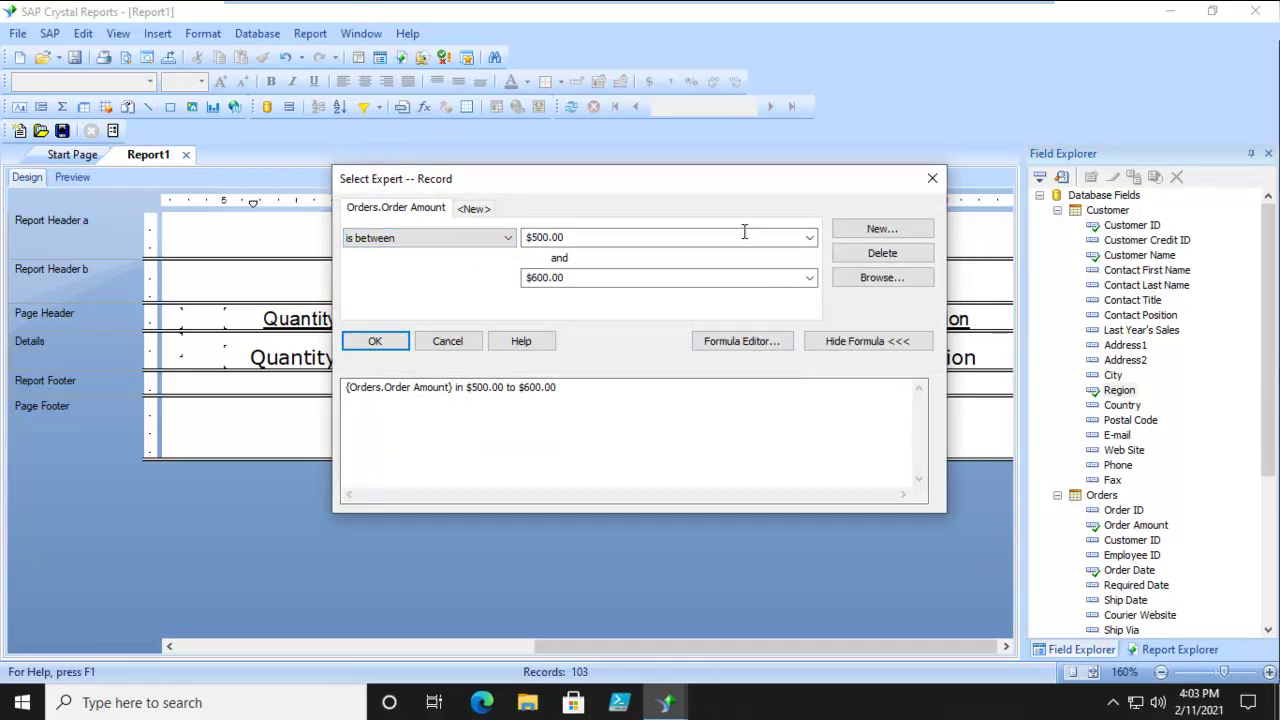
click(884, 254)
click(360, 265)
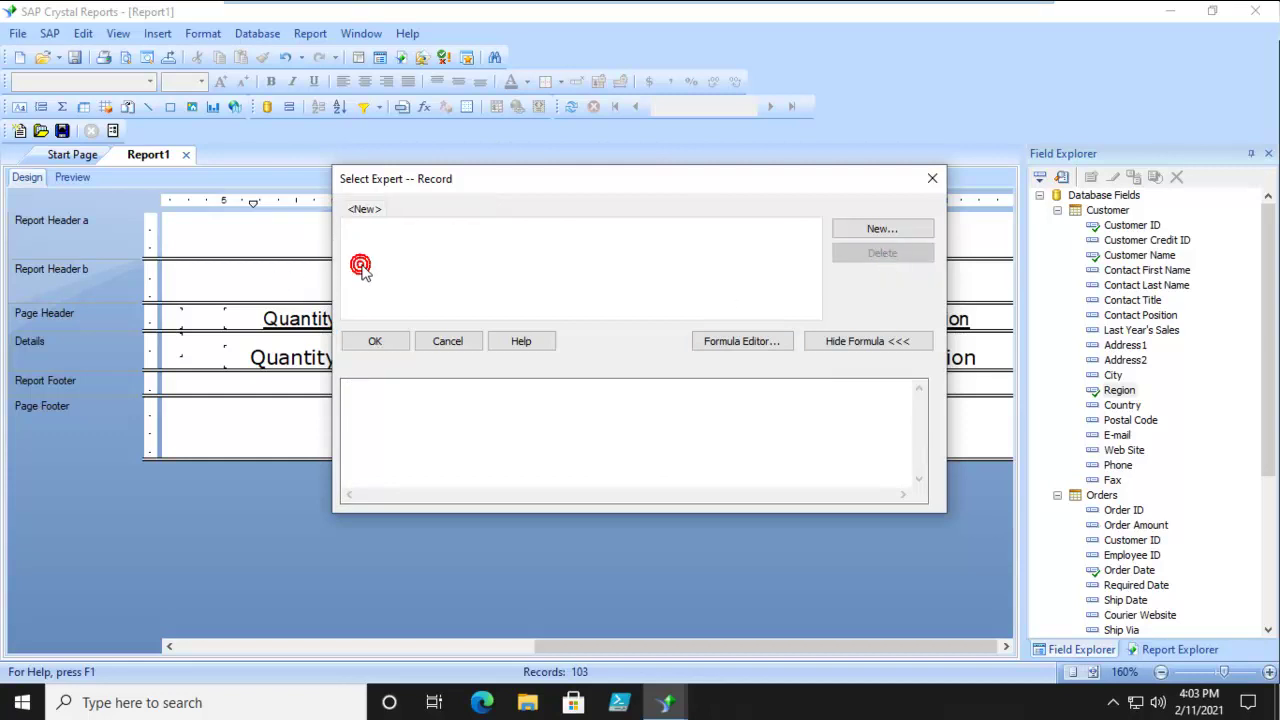
Add a new Customer.Region condition set to is equal to CA.
click(879, 230)
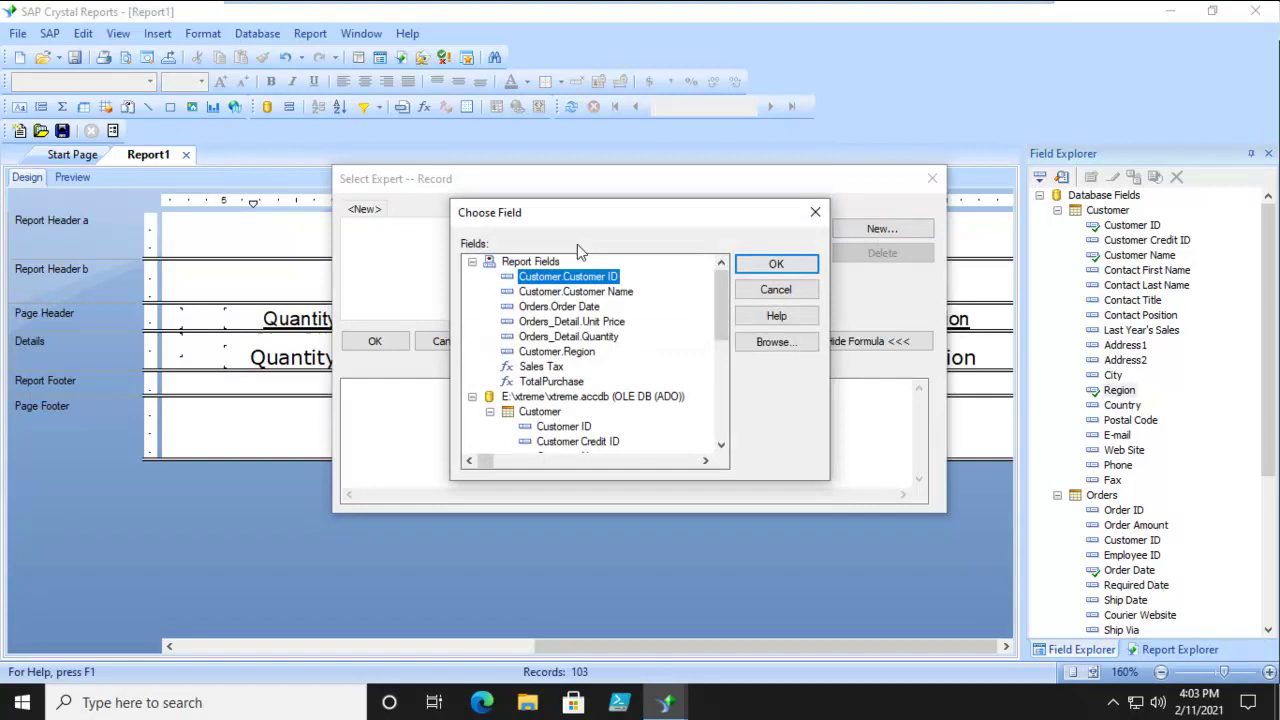
click(572, 355)
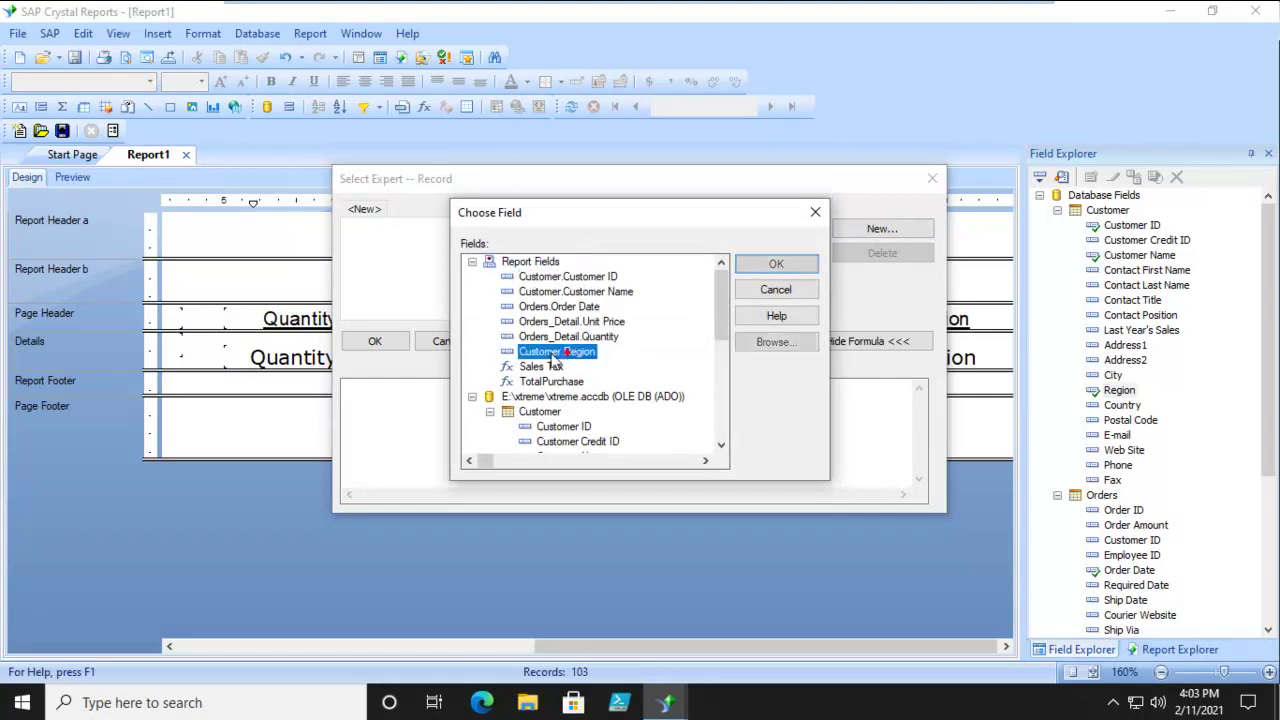
click(784, 264)
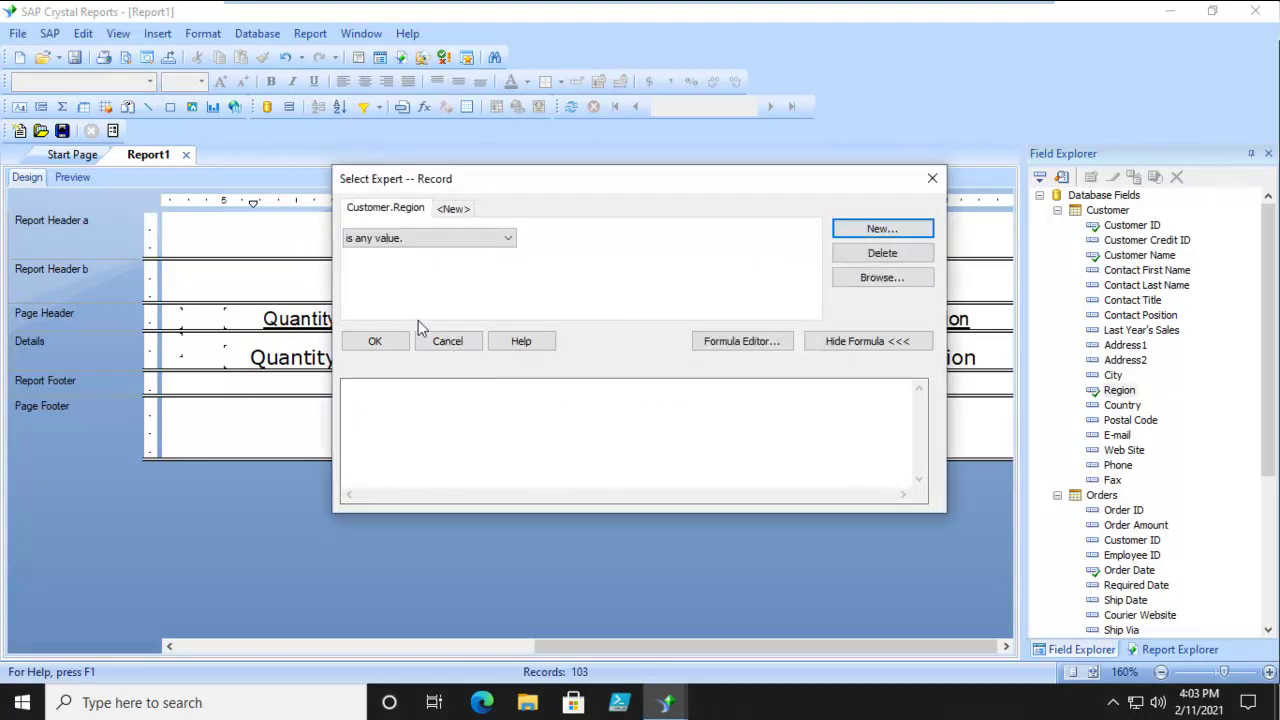
click(380, 239)
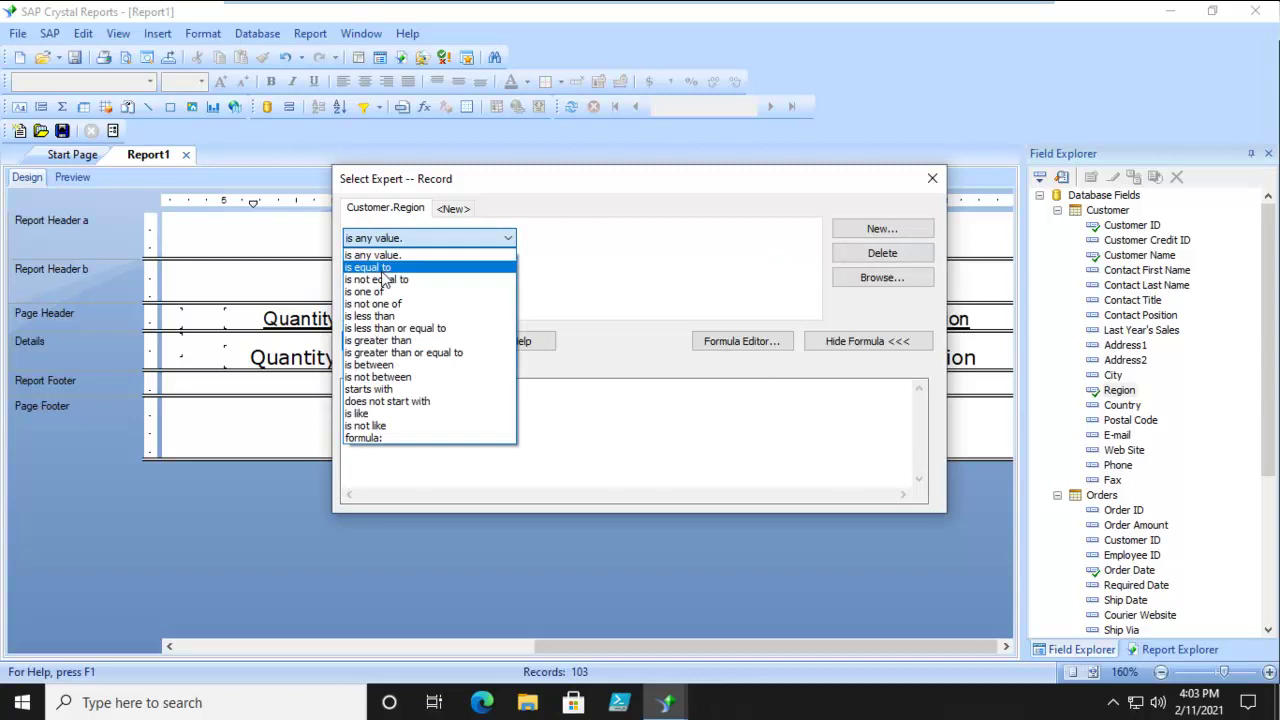
click(378, 268)
click(810, 239)
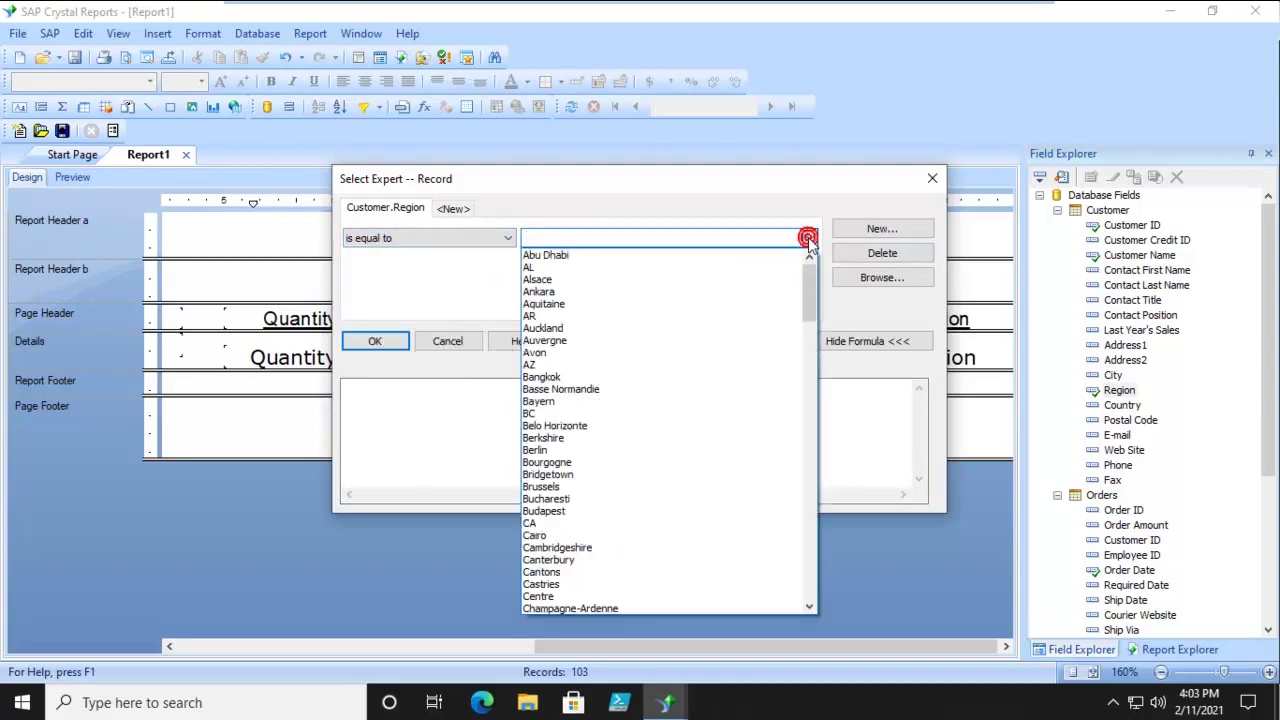
click(572, 524)
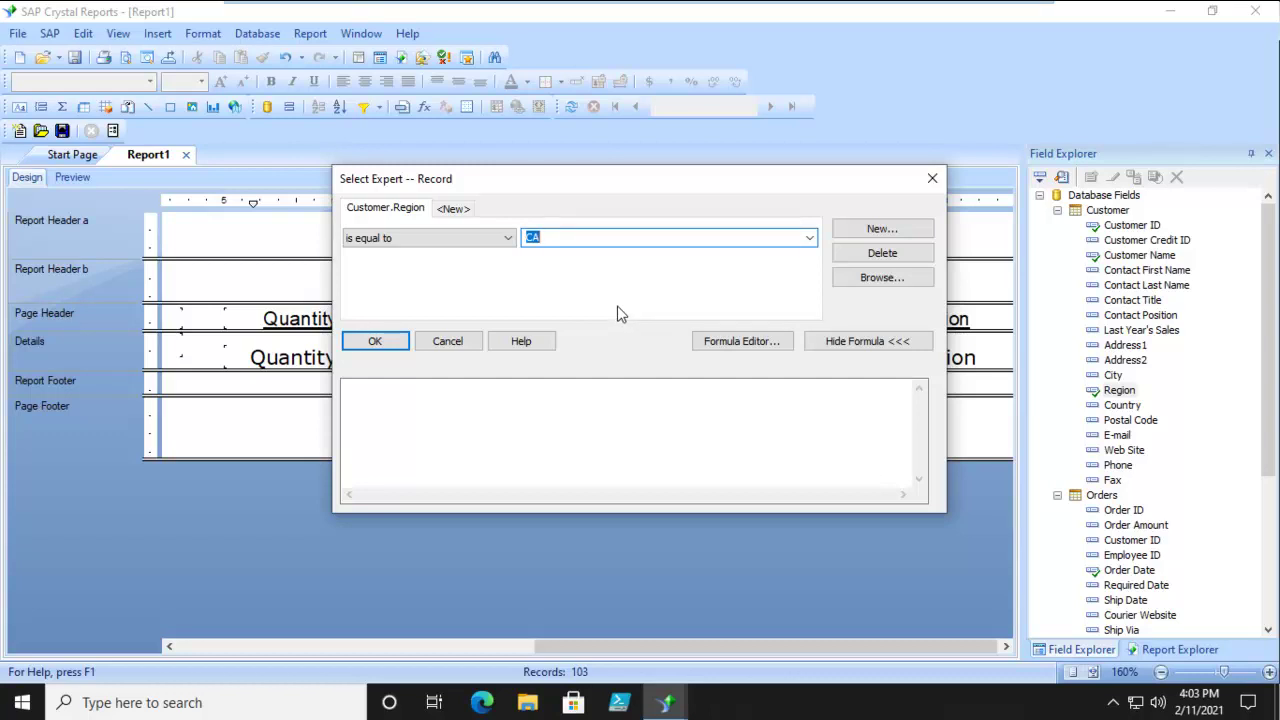
click(473, 240)
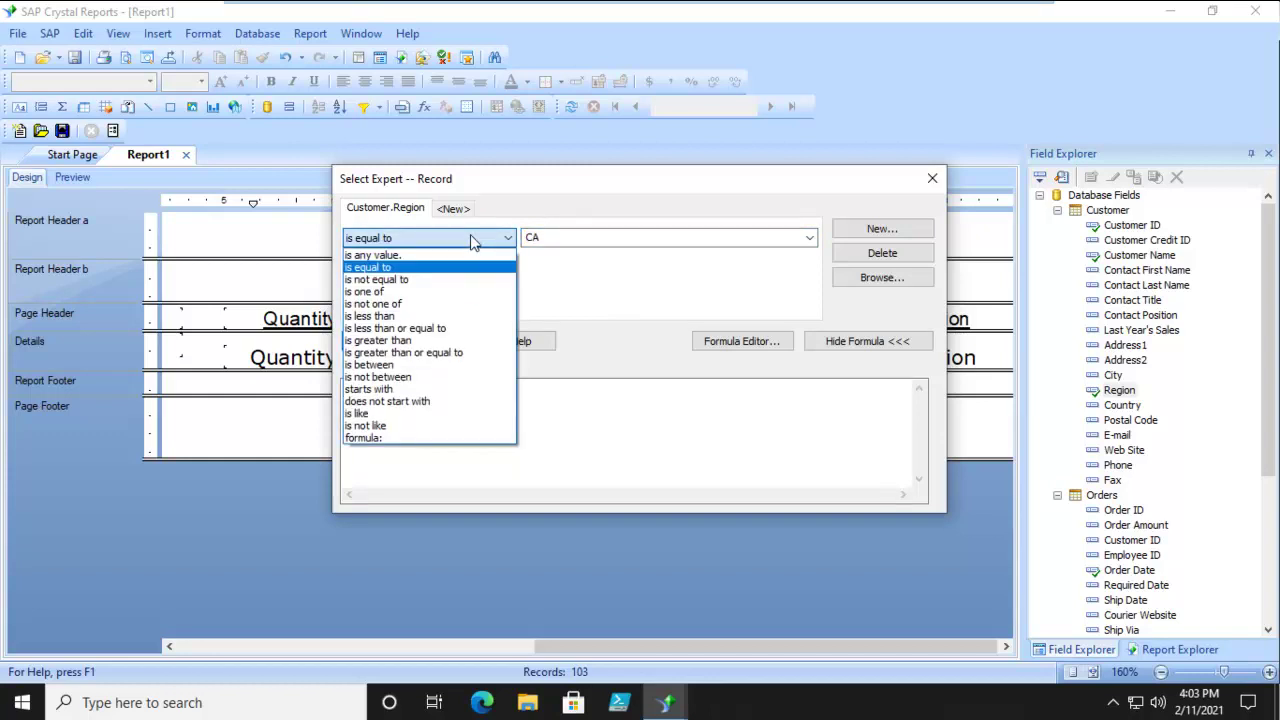
Keep Customer.Region is equal to CA so the formula reads {Customer.Region} = "CA".
click(473, 240)
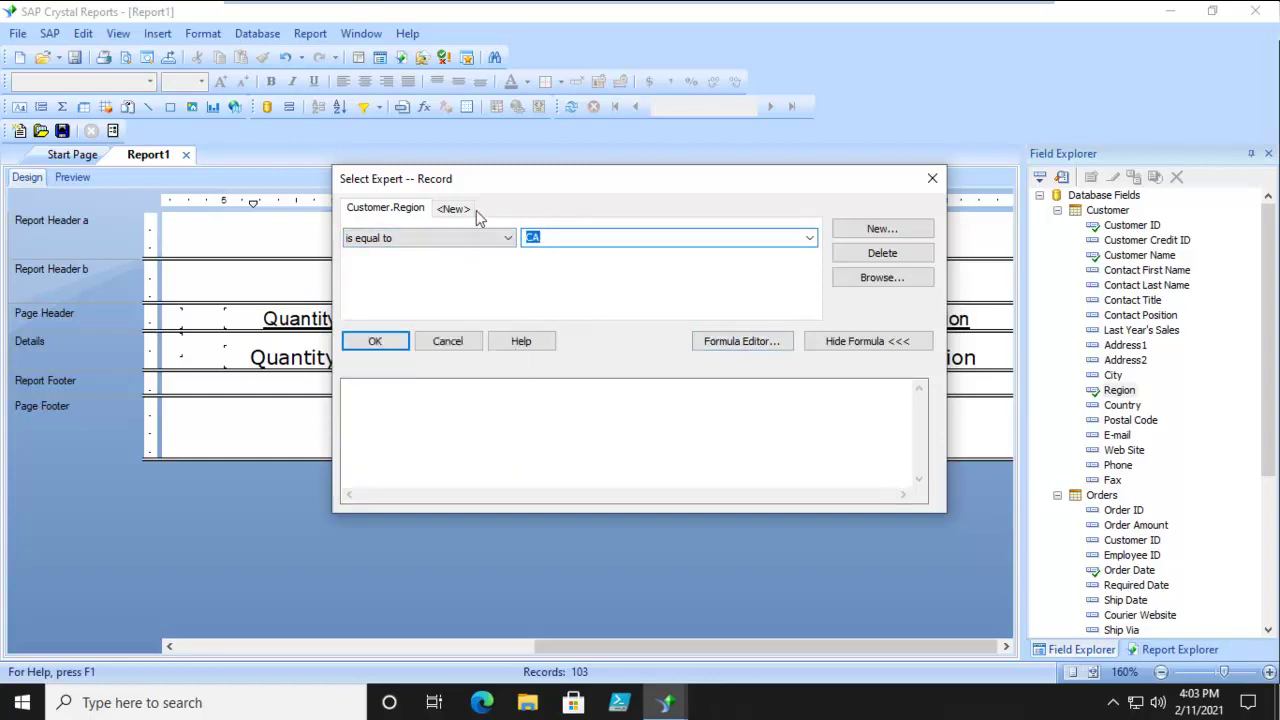
click(450, 209)
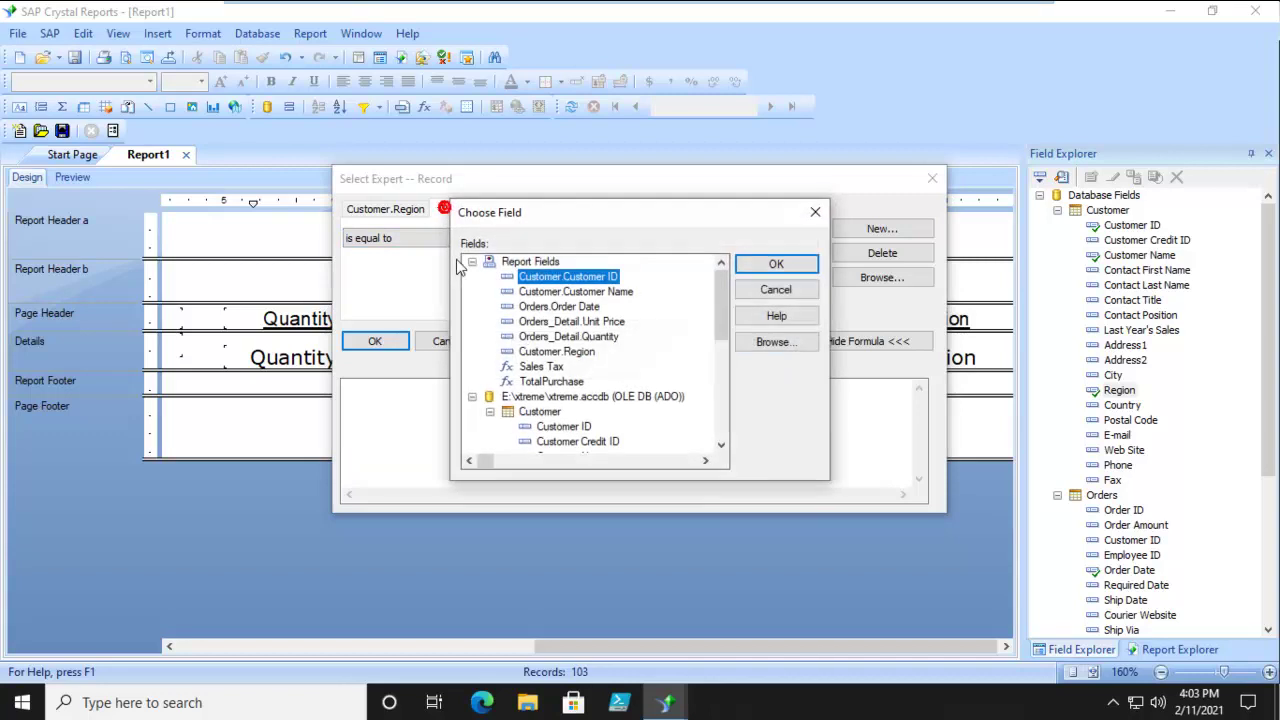
click(577, 352)
click(776, 263)
text(CA)
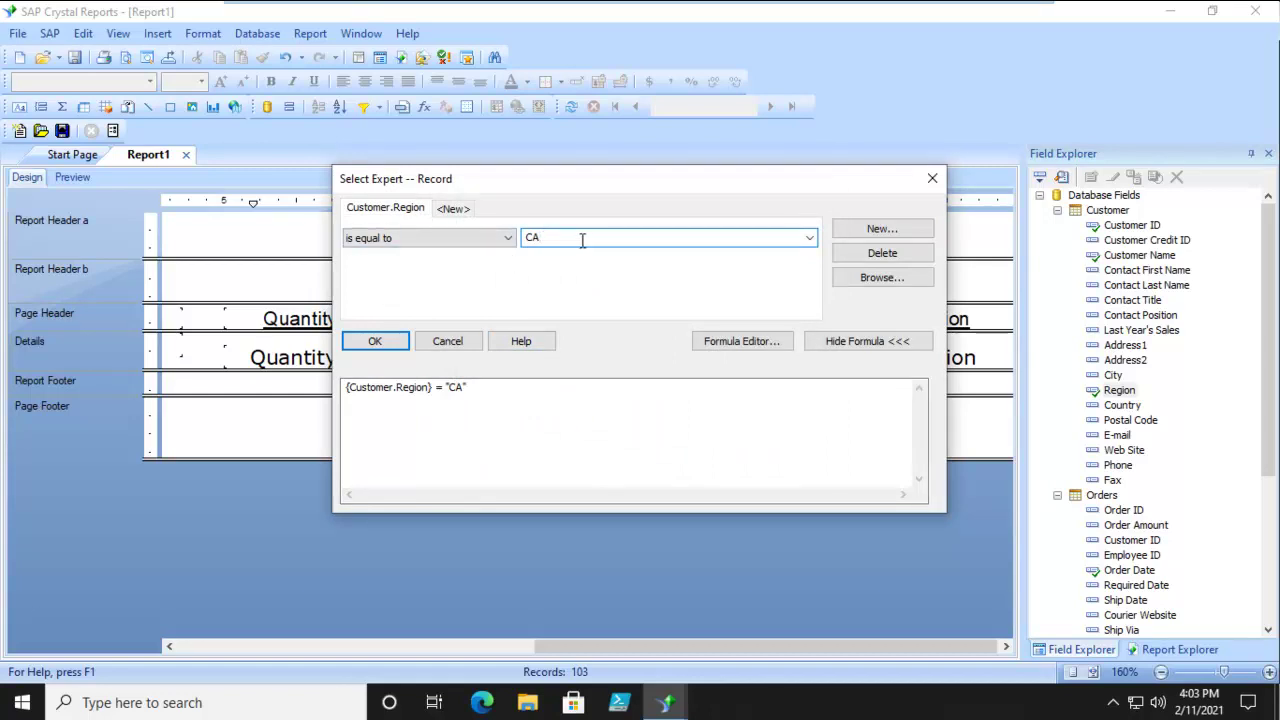
click(451, 209)
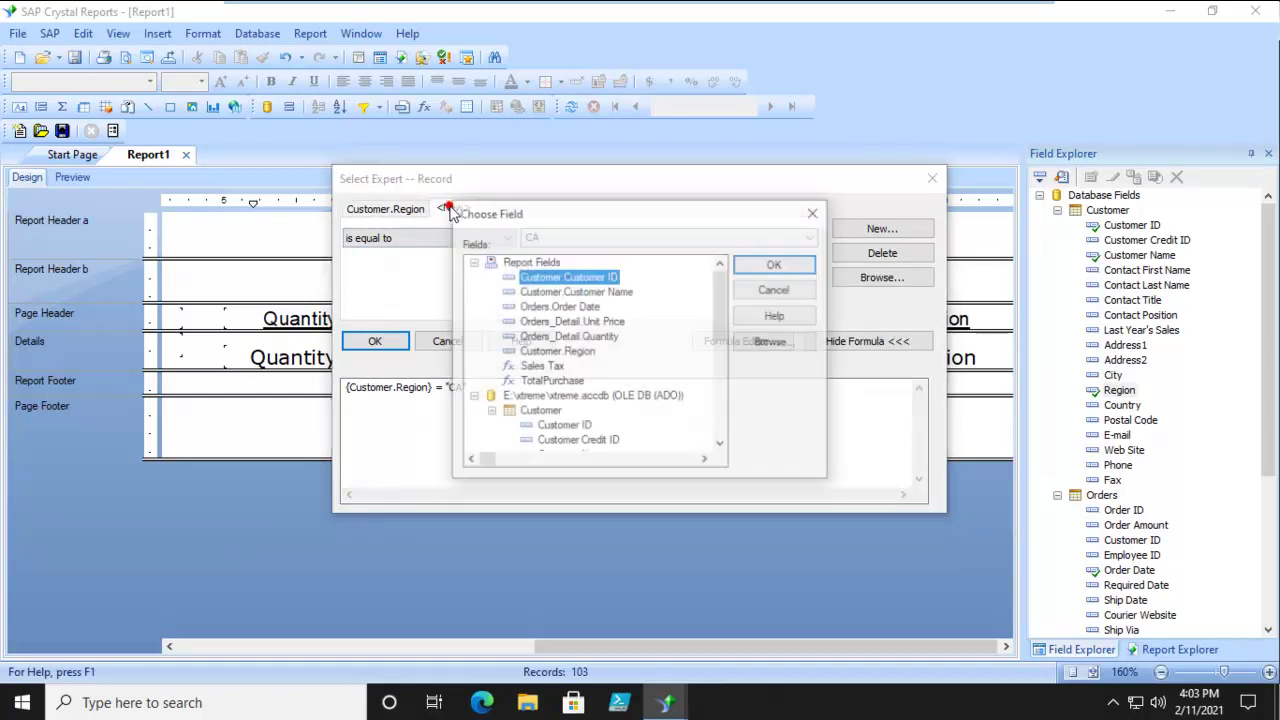
click(558, 352)
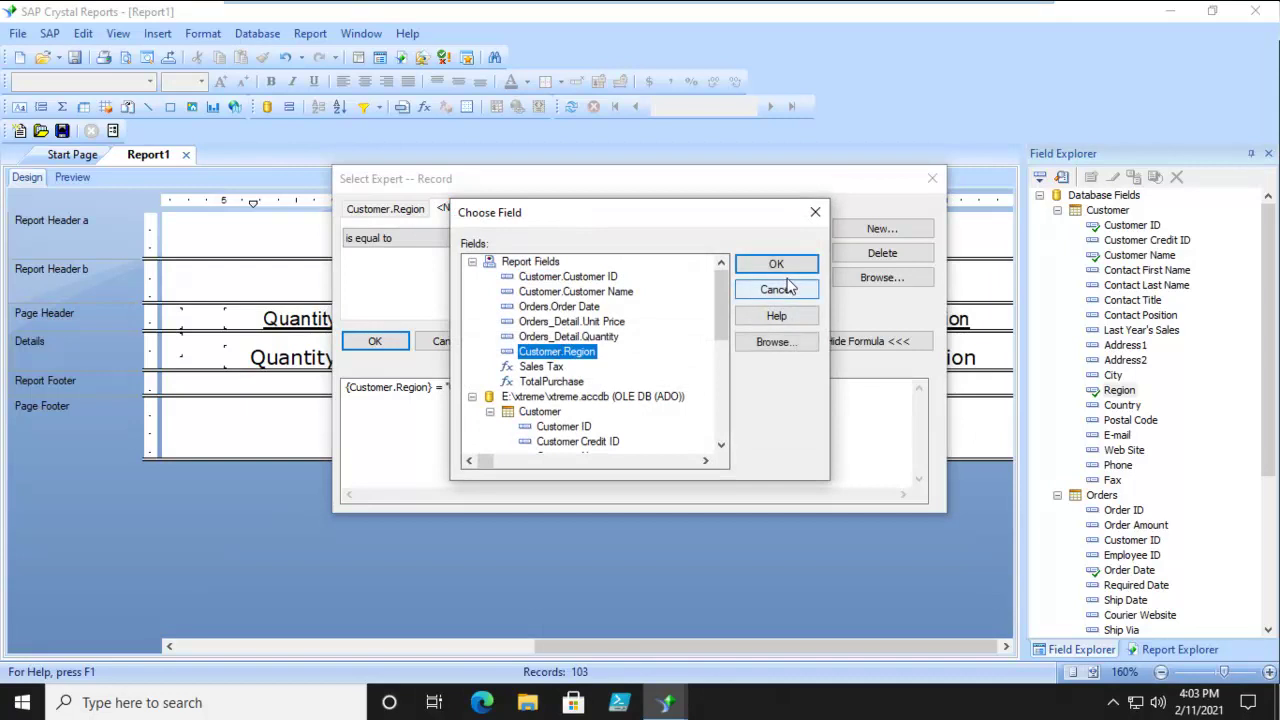
click(776, 264)
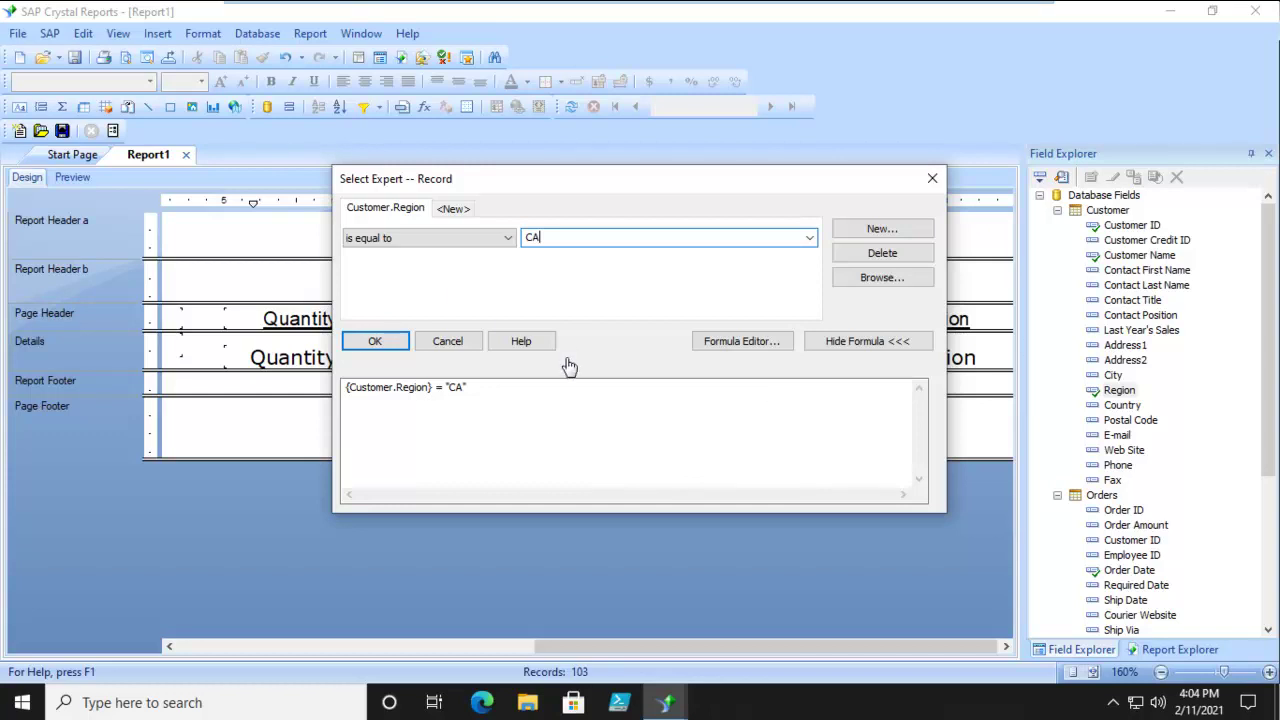
Append OR {customer.region} = "MA" to the selection formula and accept it.
double_click(485, 390)
click(483, 390)
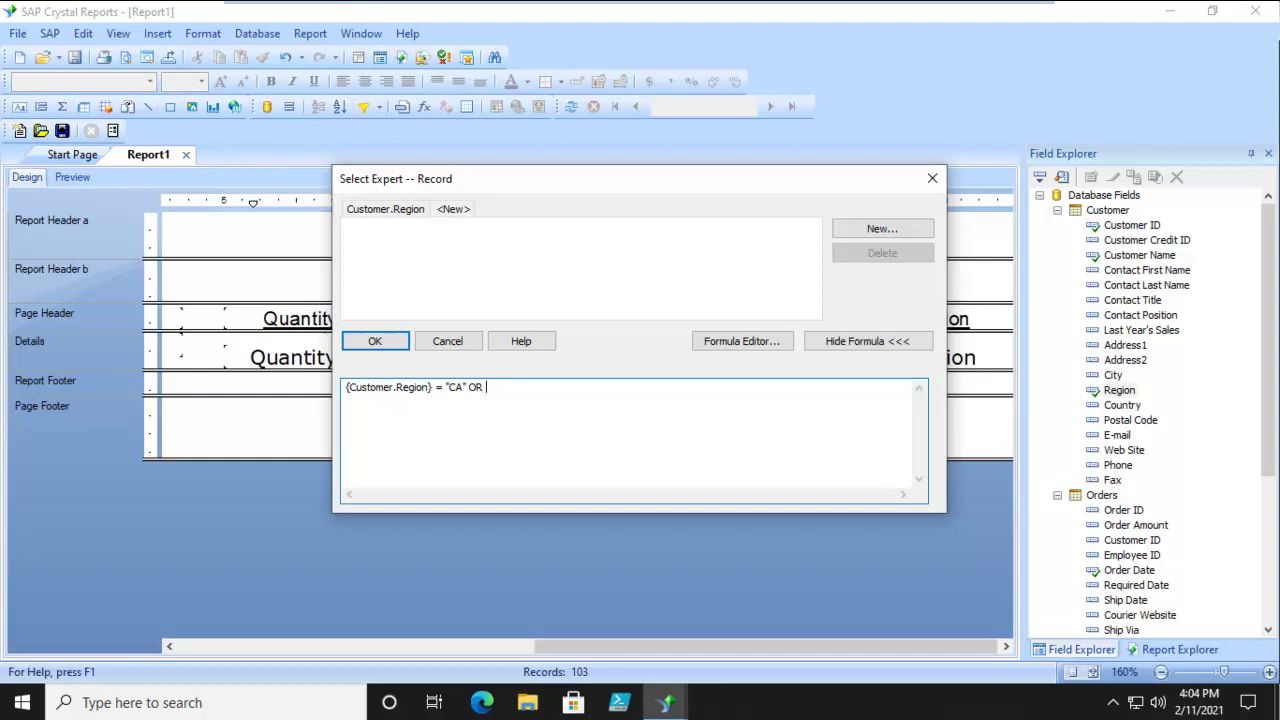
text(OR {customer.region}= "MA)
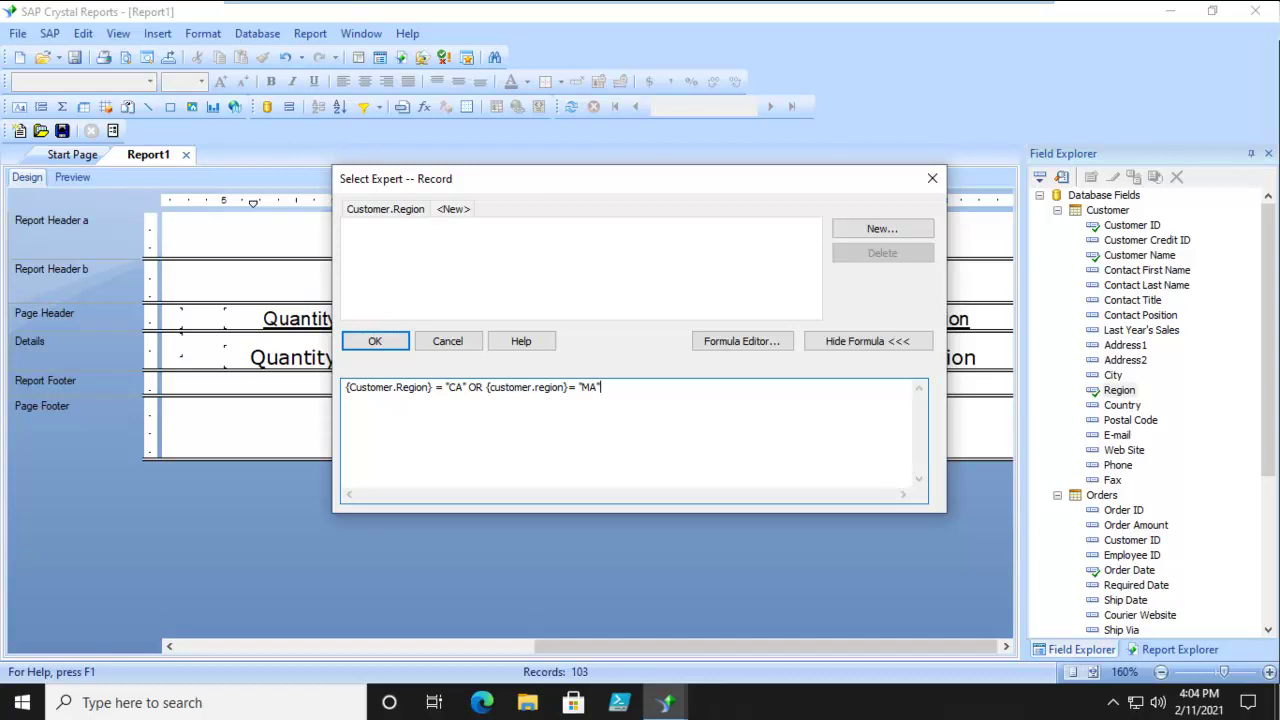
click(372, 342)
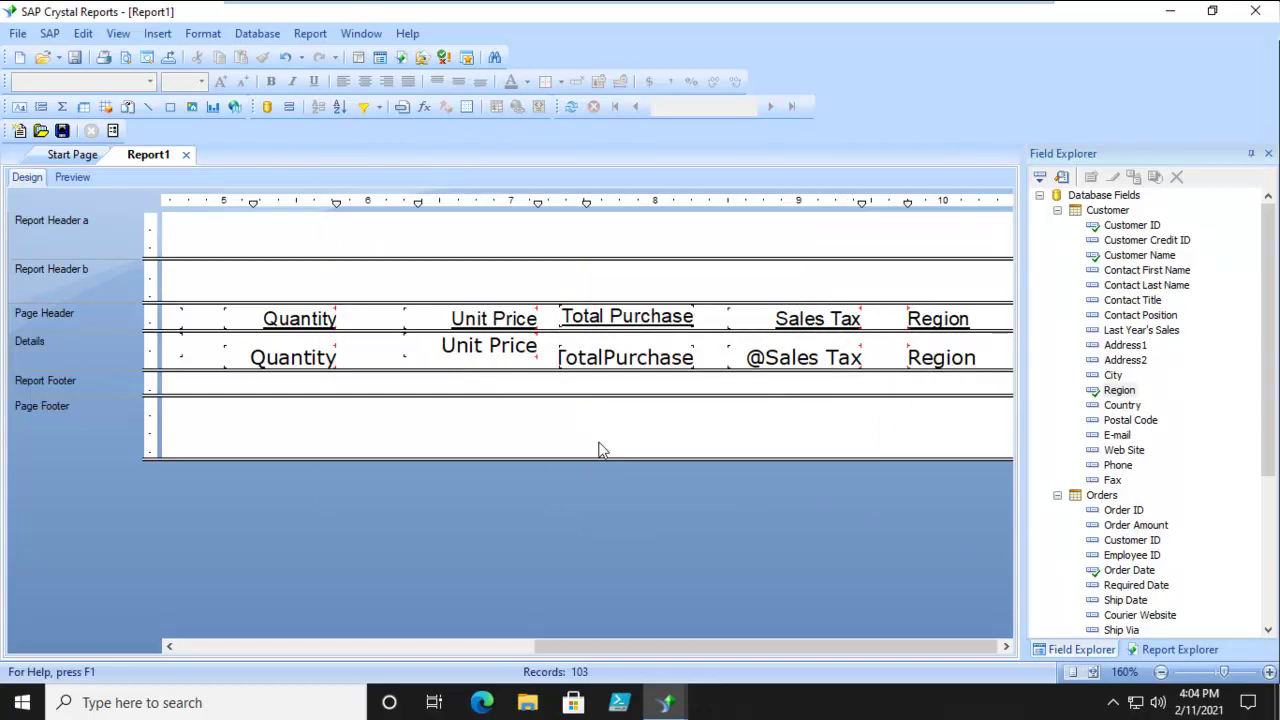
Preview the report refreshed to CA and MA orders and page through it.
click(724, 646)
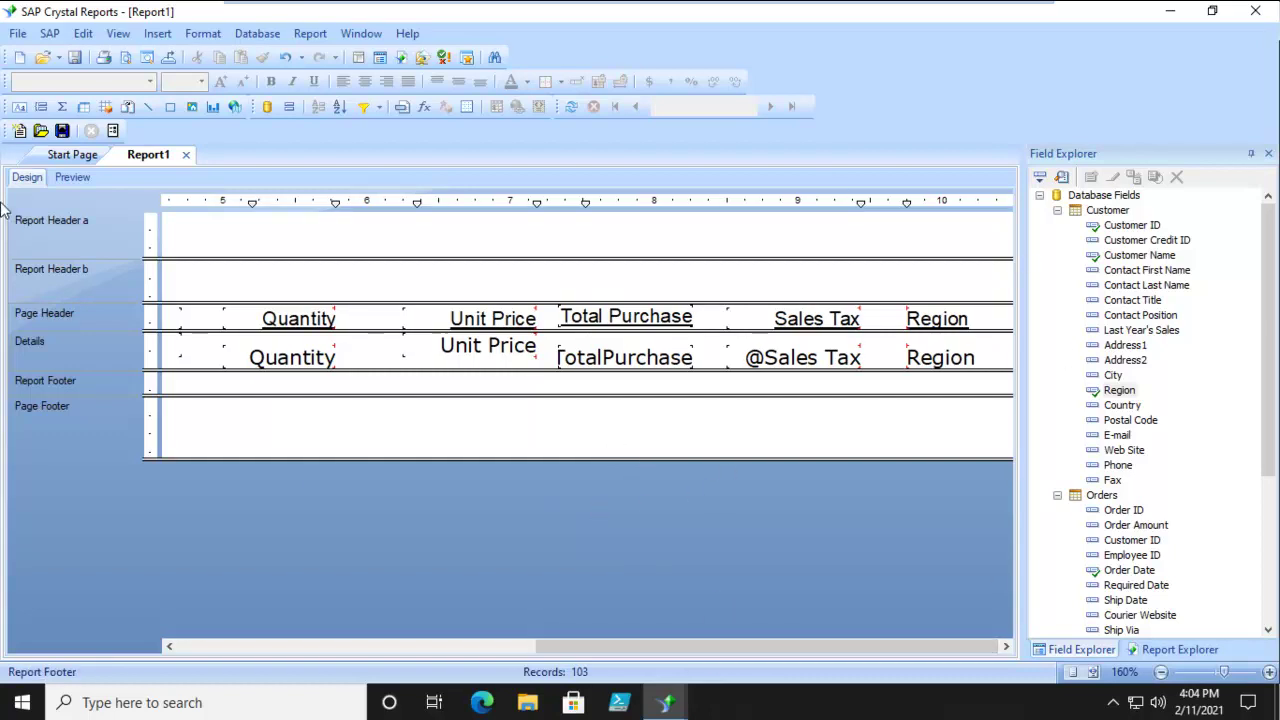
click(72, 180)
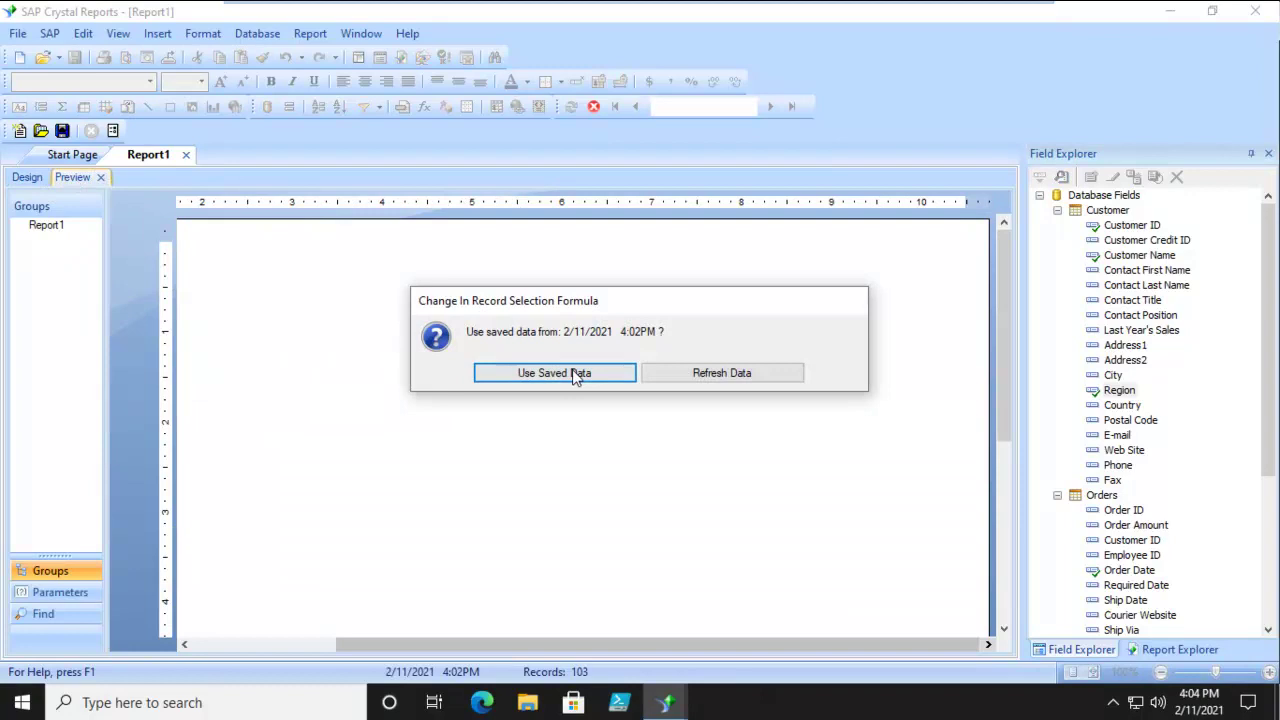
click(715, 378)
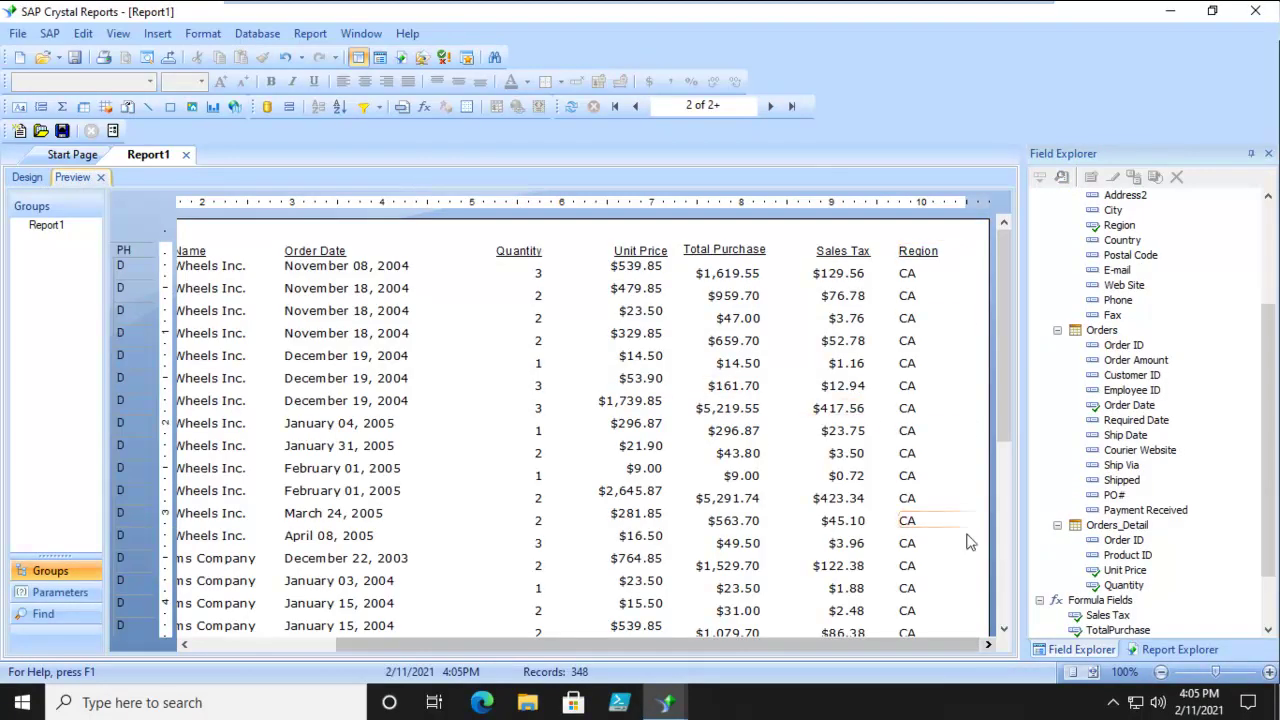
scroll(966, 538, down, 5)
scroll(966, 538, up, 6)
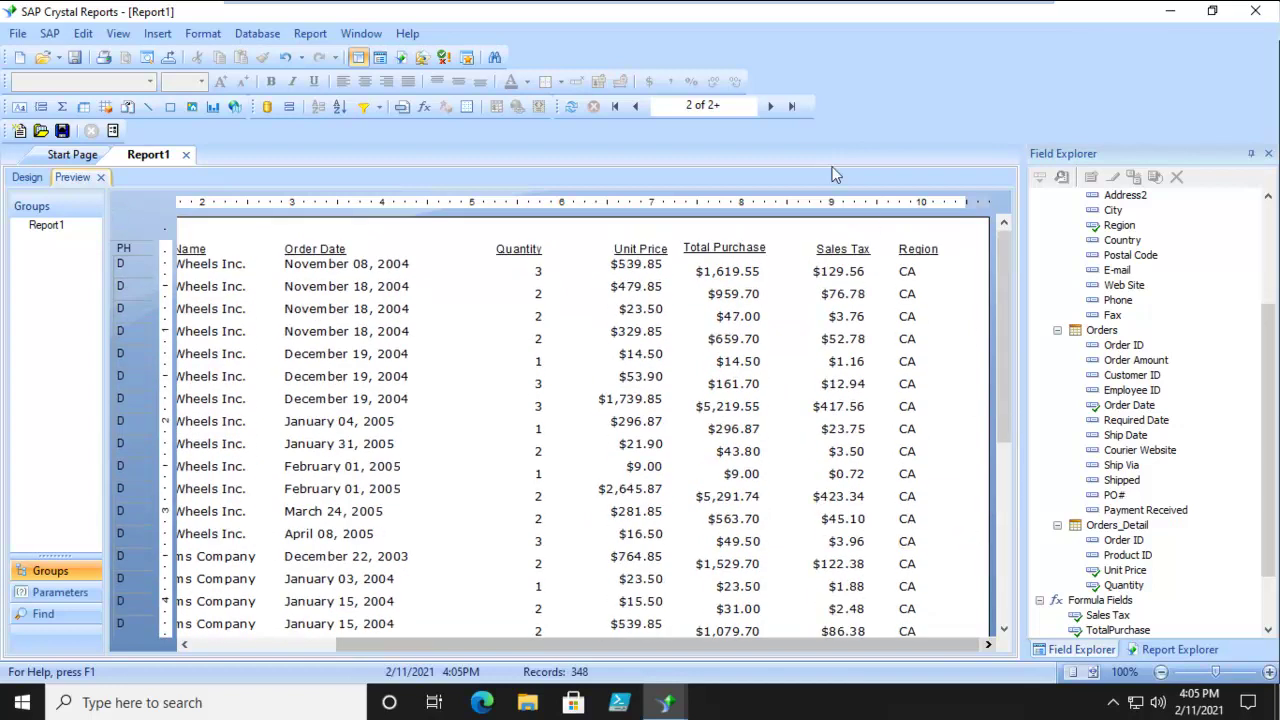
click(766, 106)
click(767, 106)
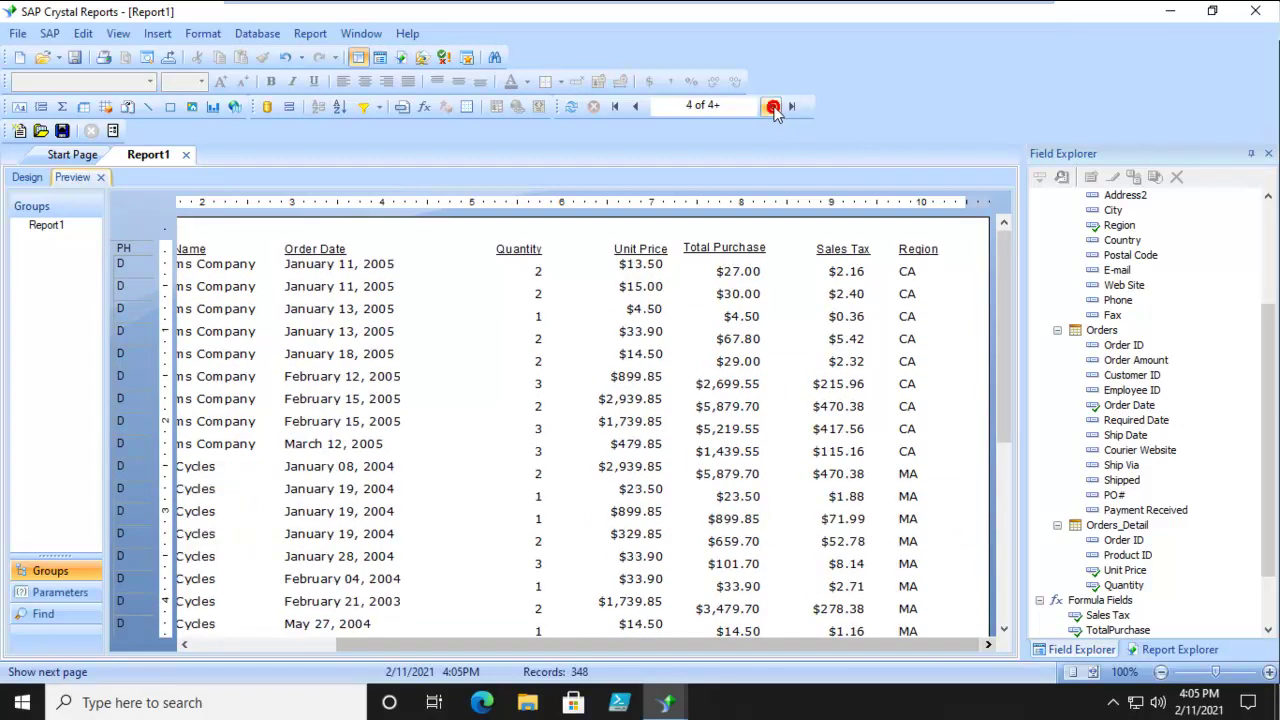
click(767, 106)
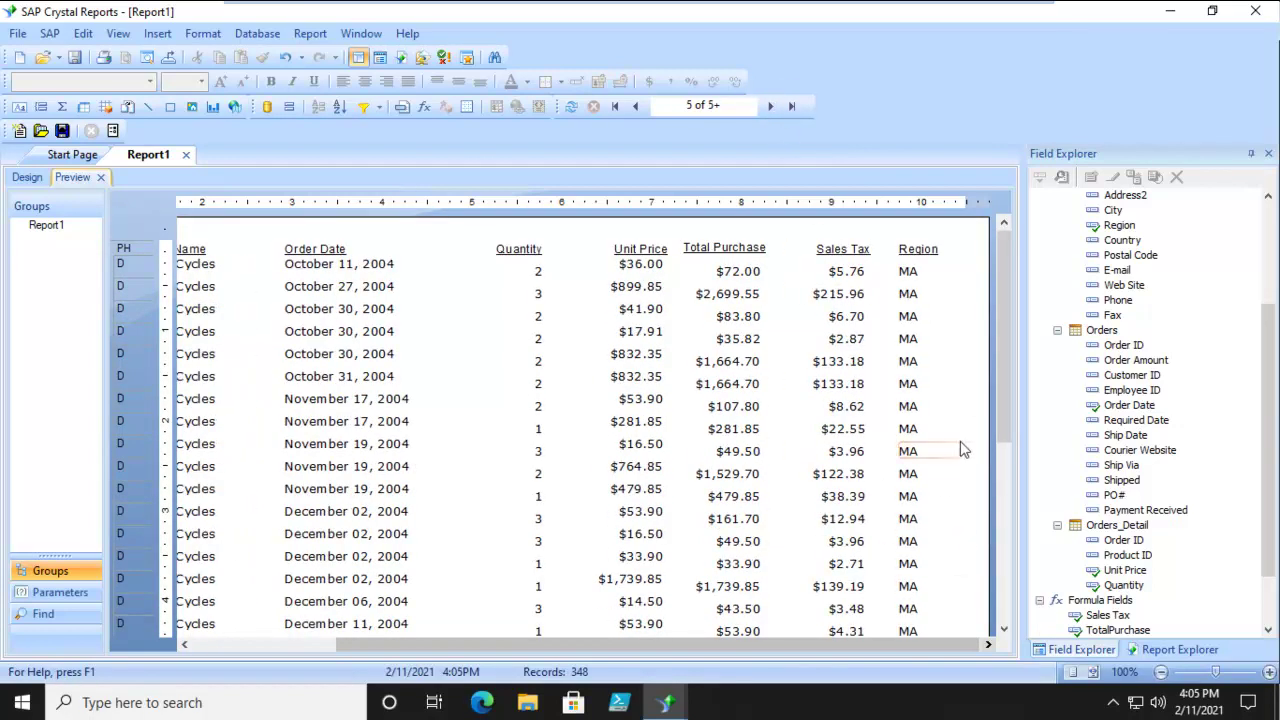
mouse_move(1001, 400)
mouse_down()
mouse_move(1003, 605)
mouse_move(995, 395)
mouse_up()
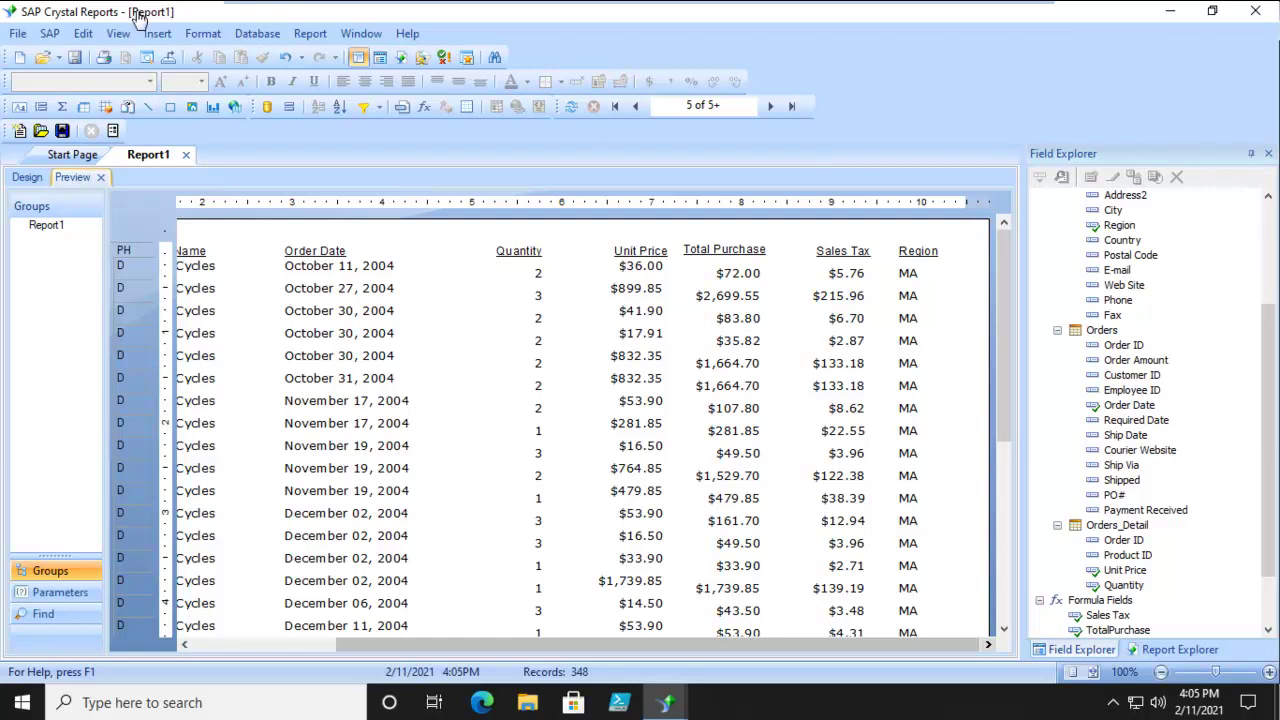
Reopen Select Expert > Record, now showing {Customer.Region} in ["CA", "MA"].
click(368, 106)
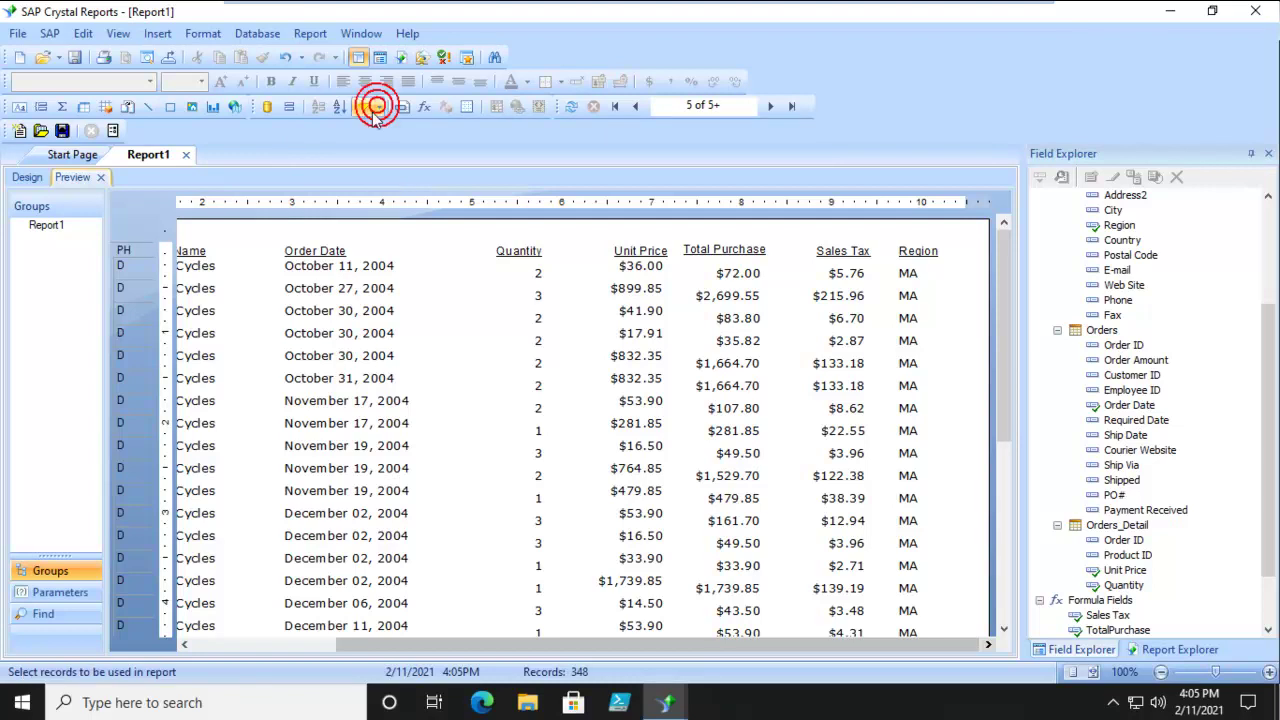
click(372, 111)
click(366, 128)
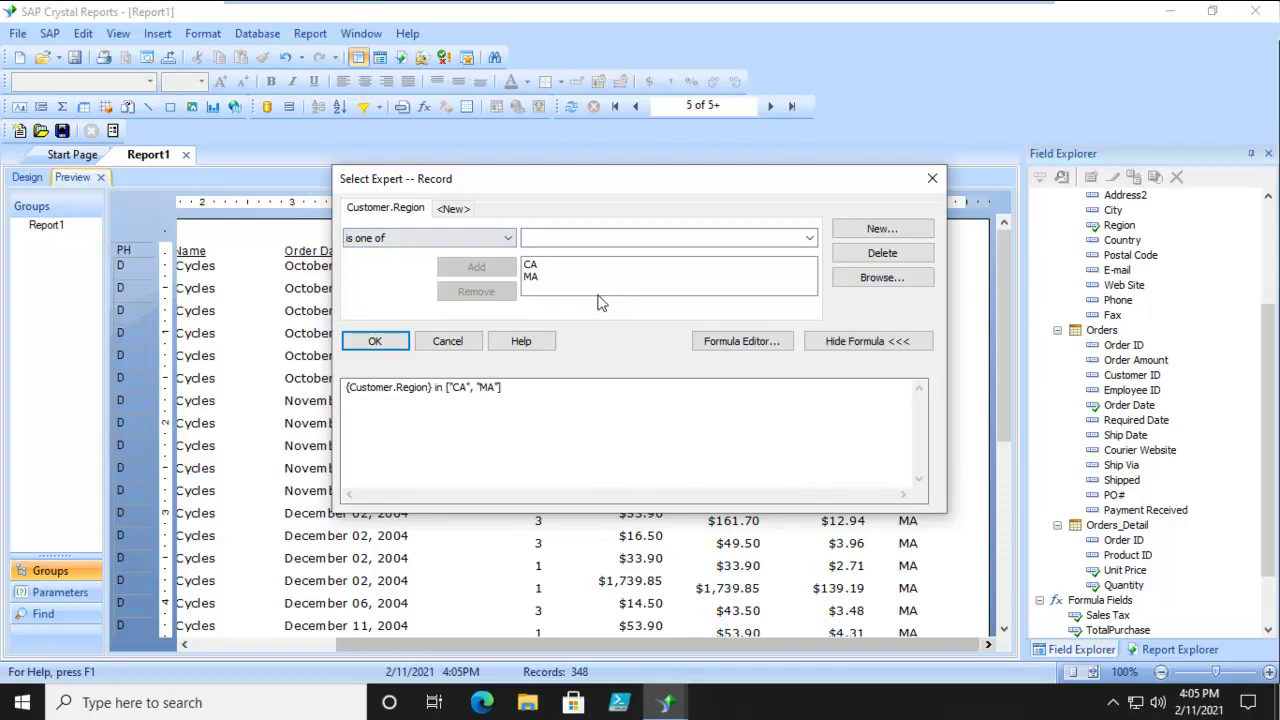
Delete the Customer.Region condition and refresh data to show all 3683 records.
click(879, 252)
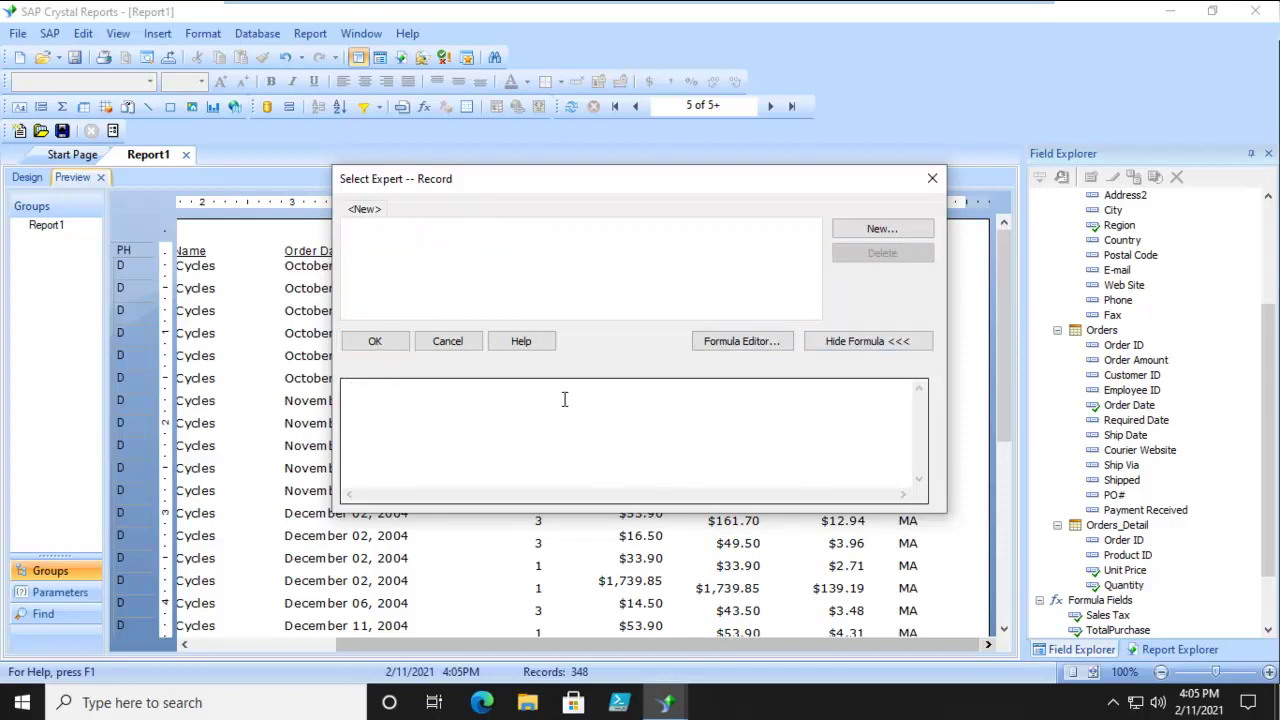
click(366, 343)
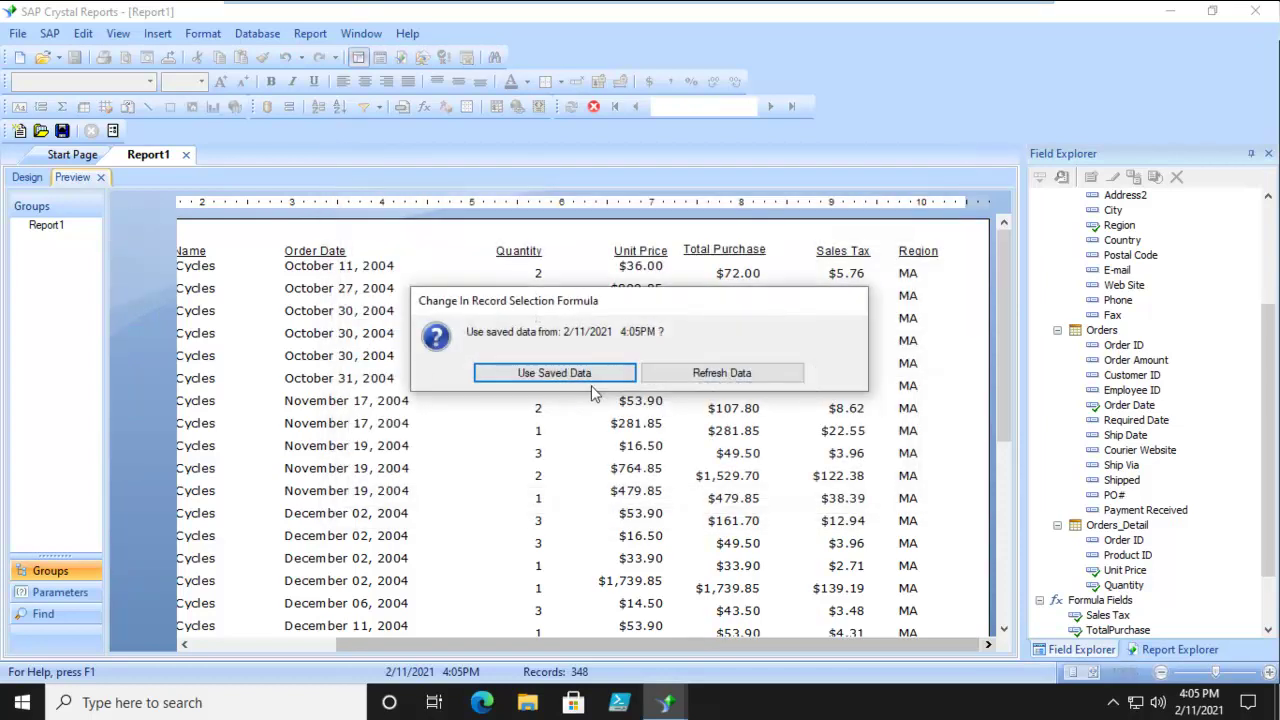
click(699, 378)
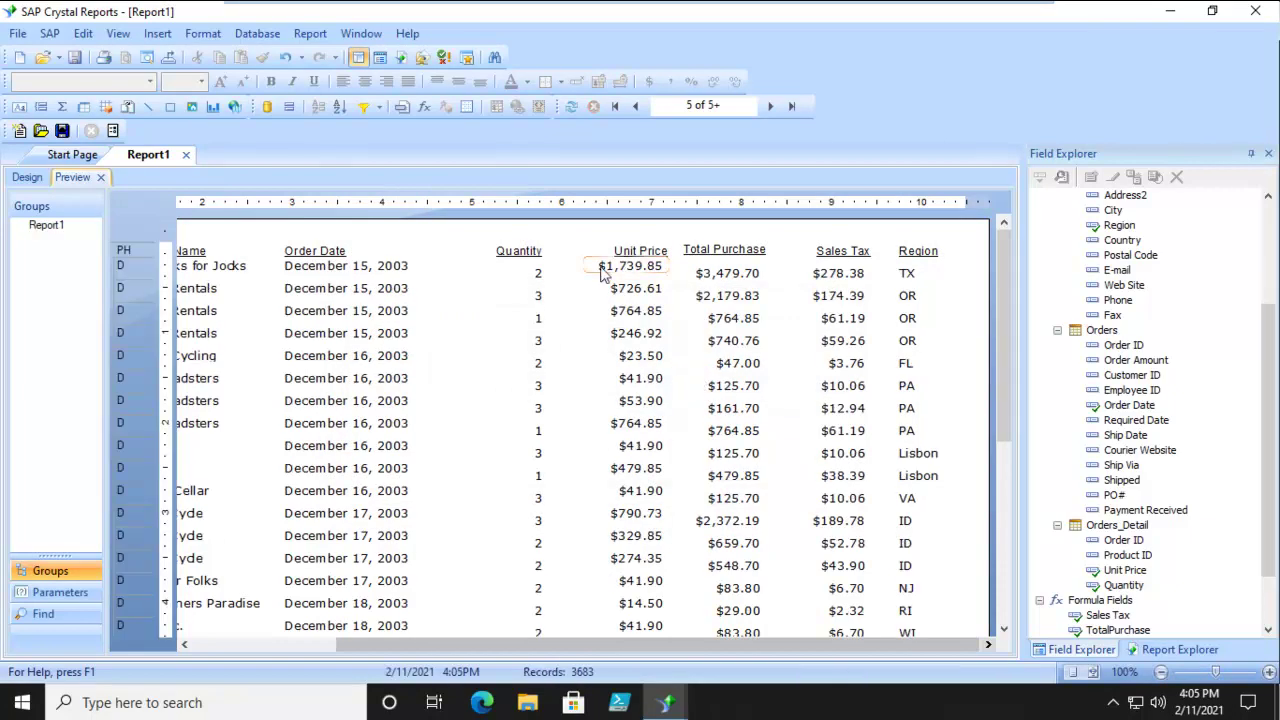
Create a Customer.Region is equal to CA record selection condition.
click(365, 106)
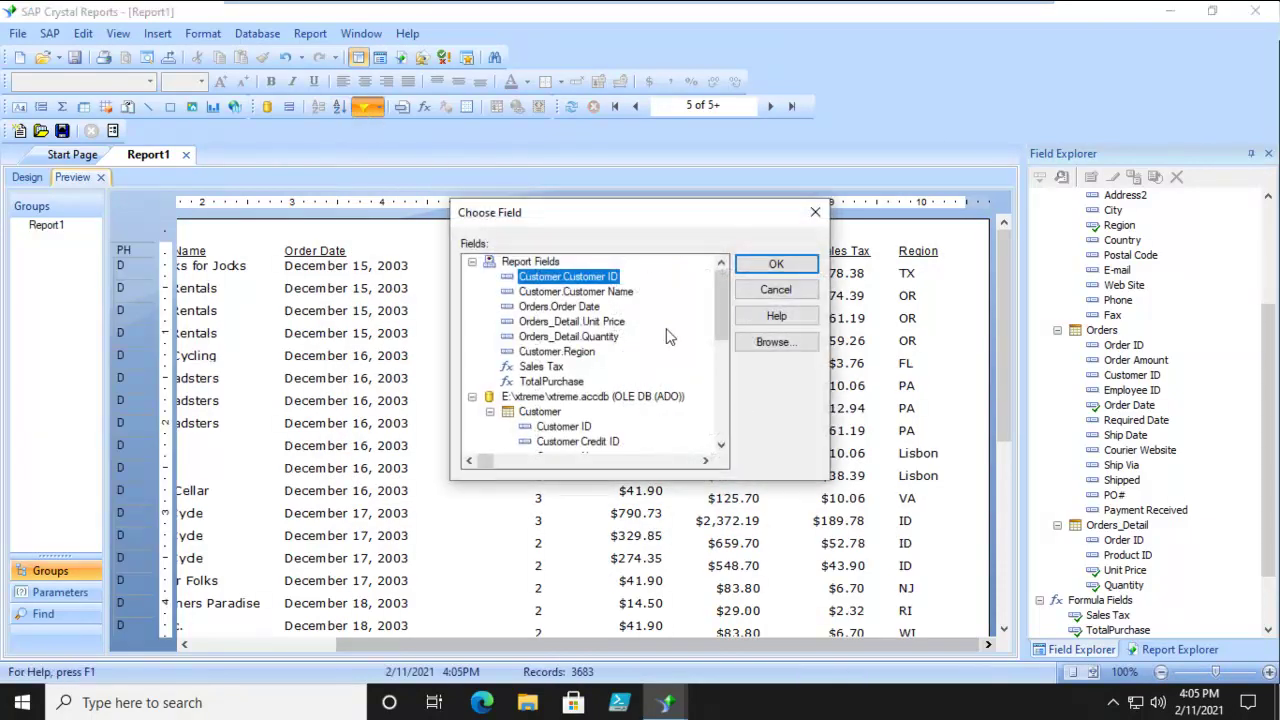
click(560, 352)
click(776, 264)
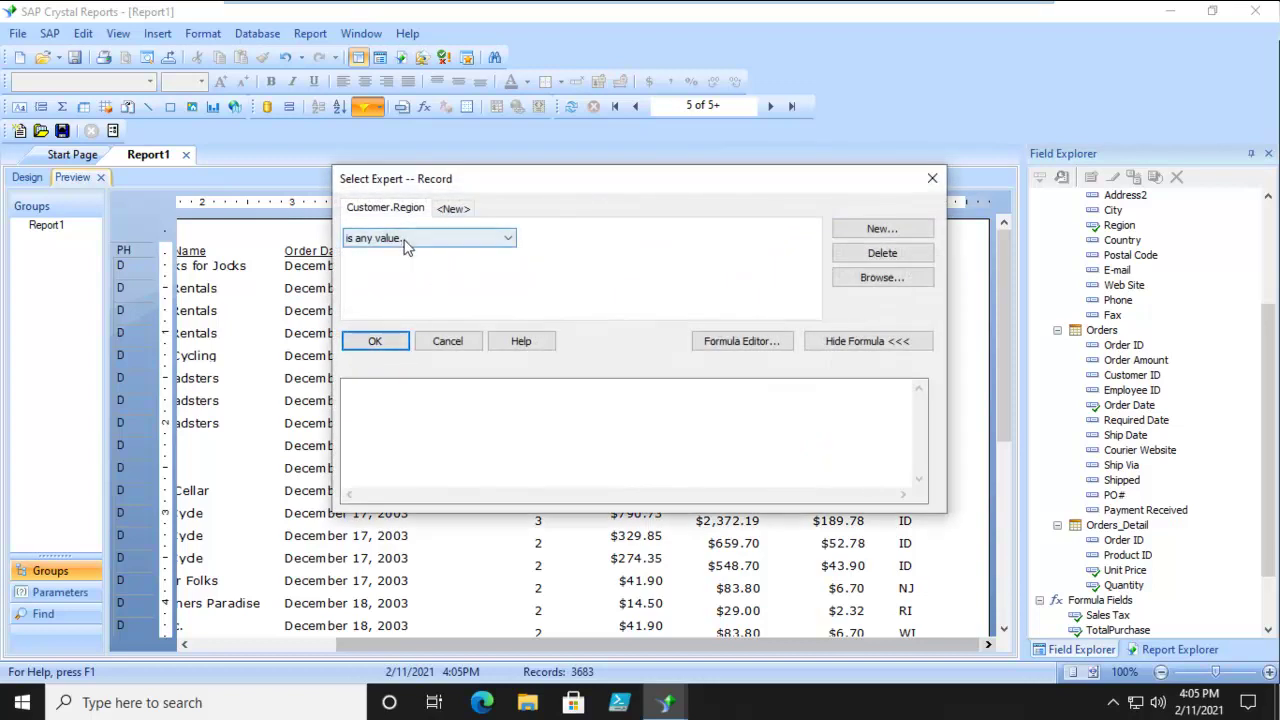
click(405, 241)
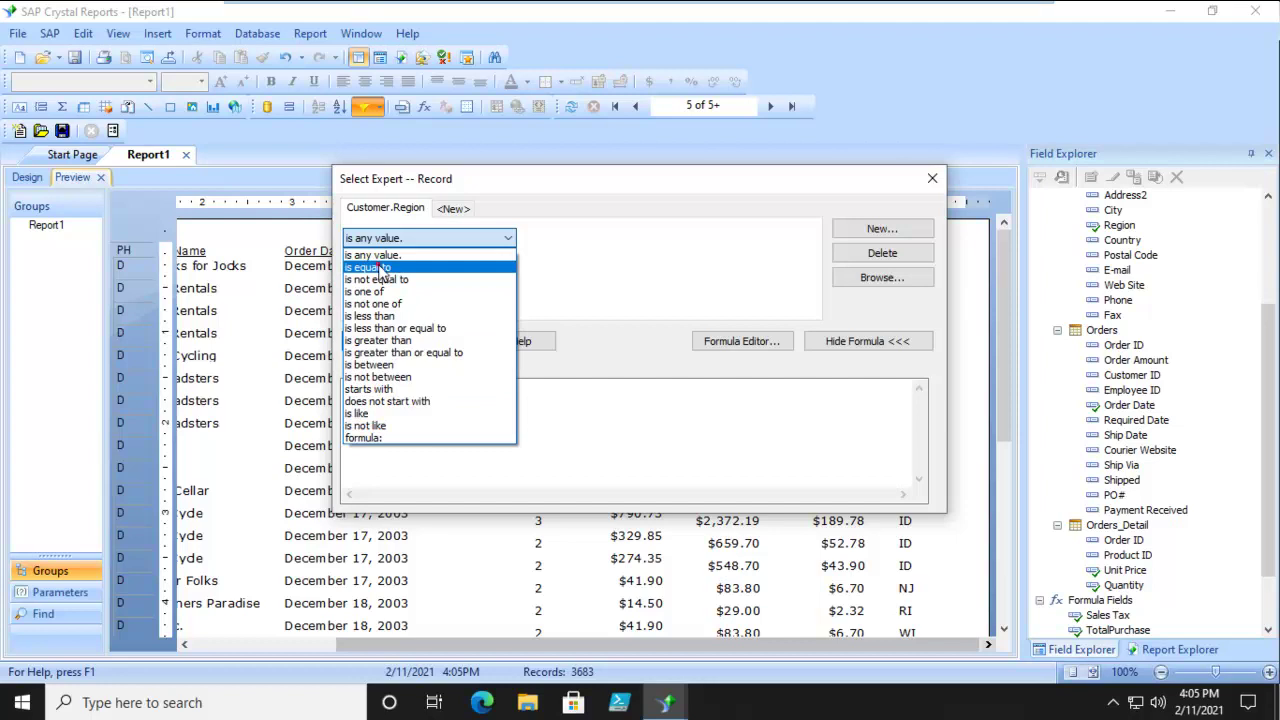
click(382, 268)
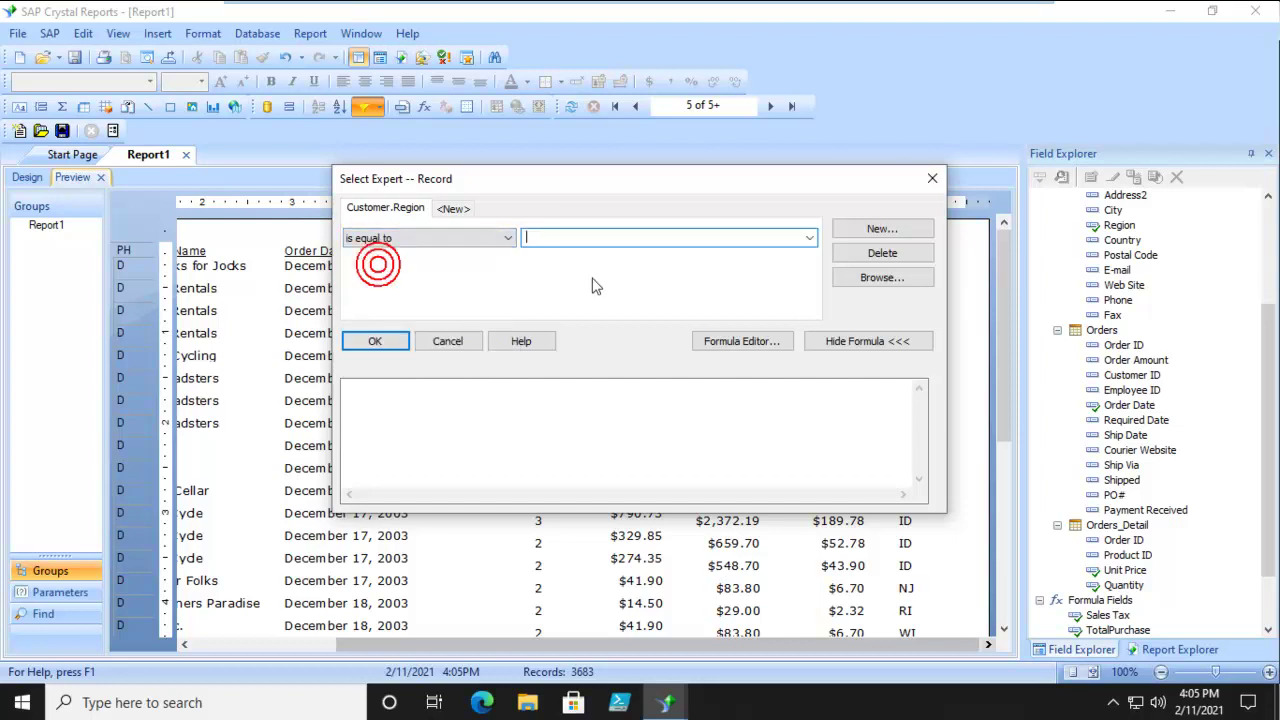
click(811, 238)
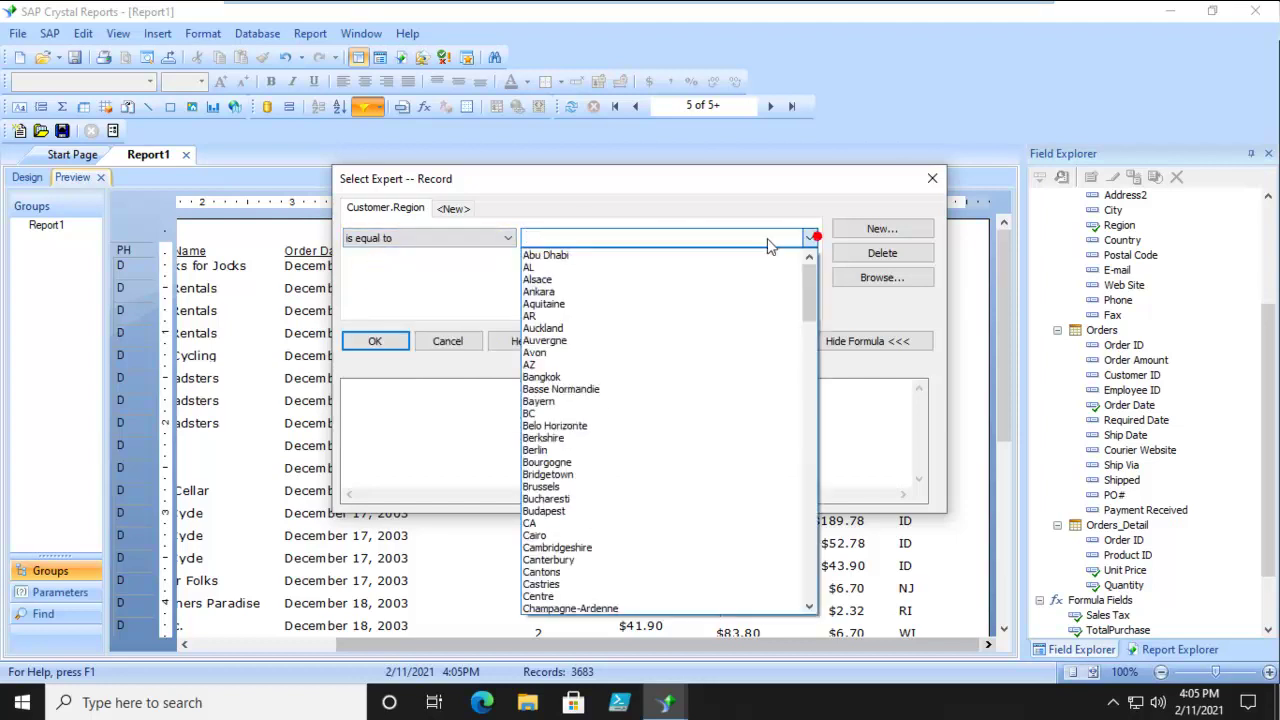
click(533, 523)
click(491, 287)
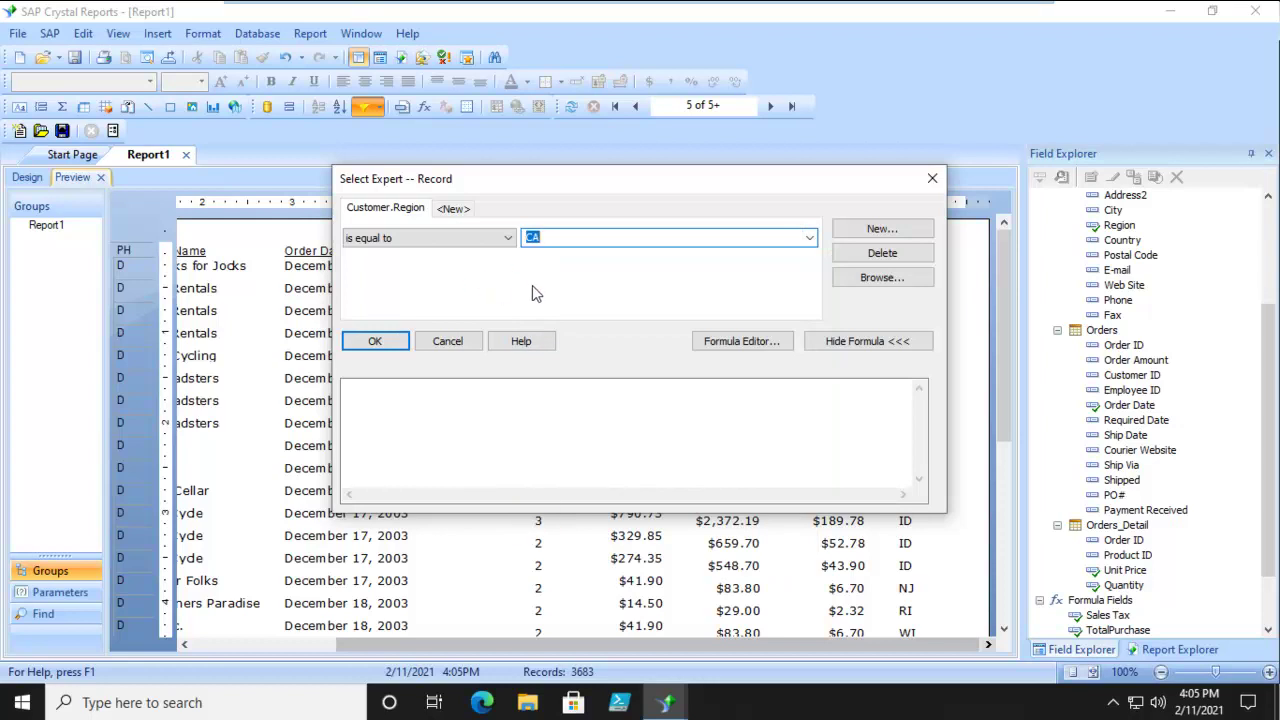
Edit the formula to add AND {Customer.Region} = "MA" and apply it.
click(877, 230)
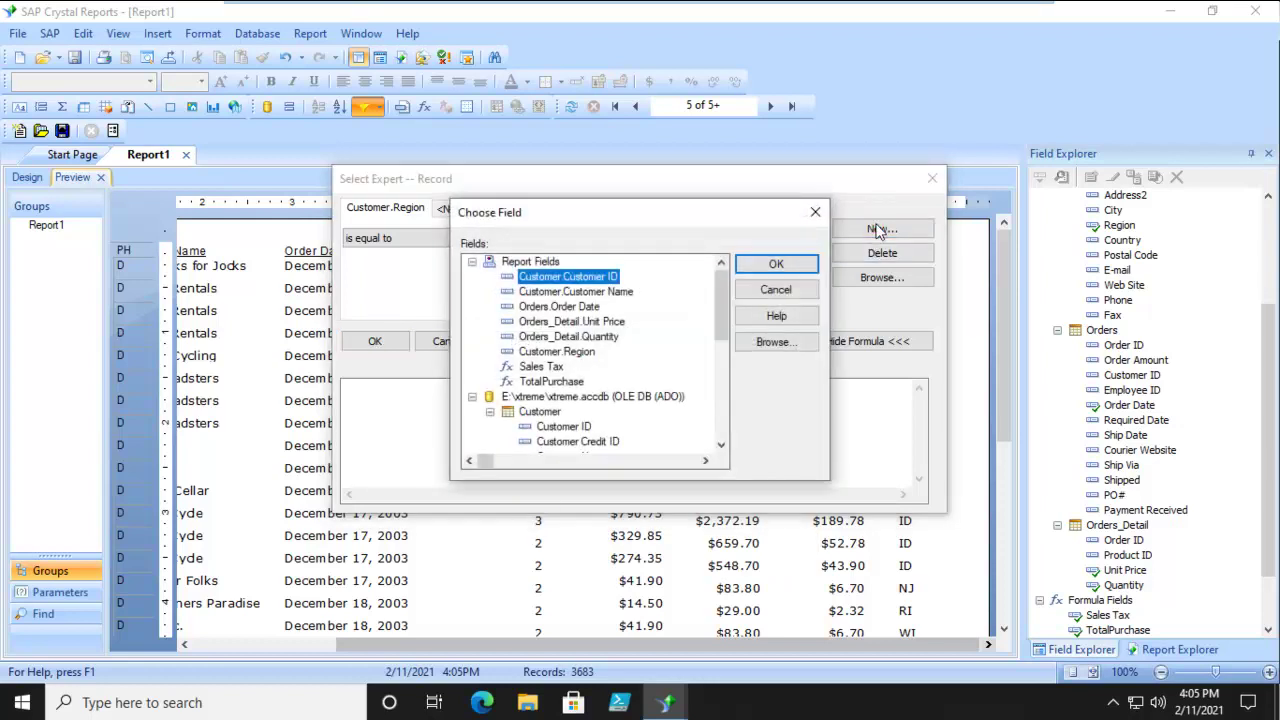
click(552, 351)
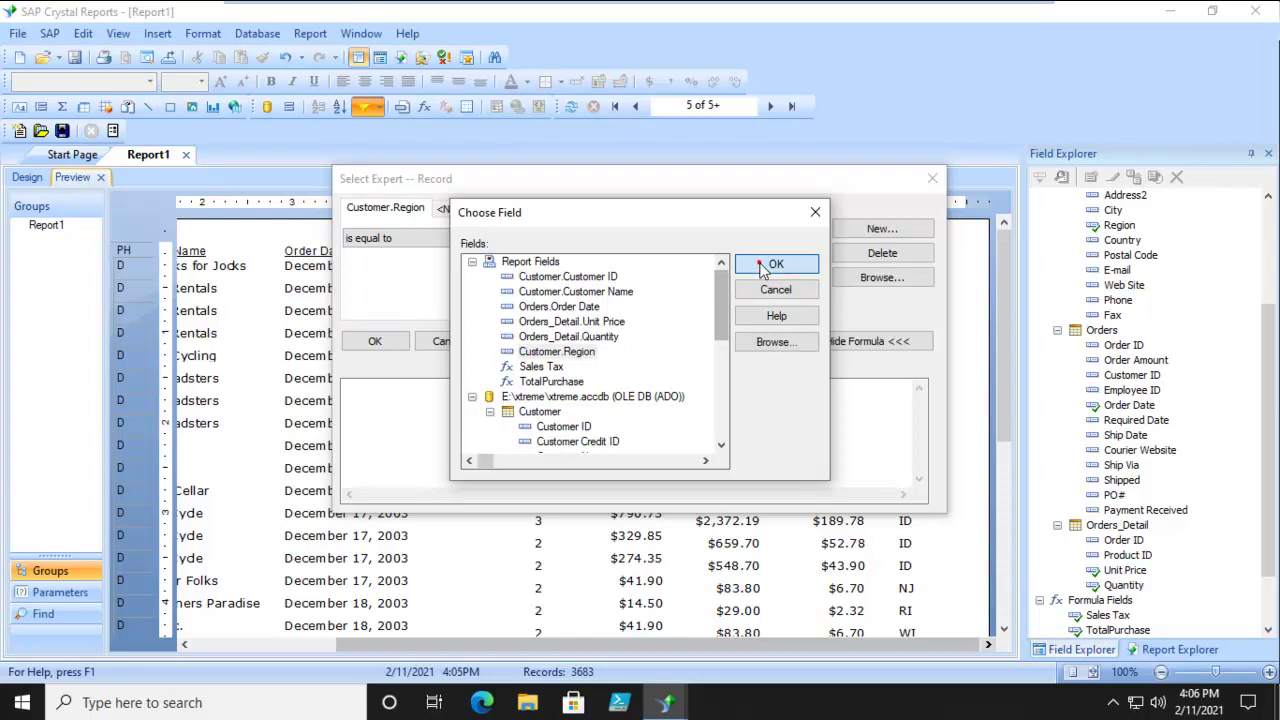
click(772, 262)
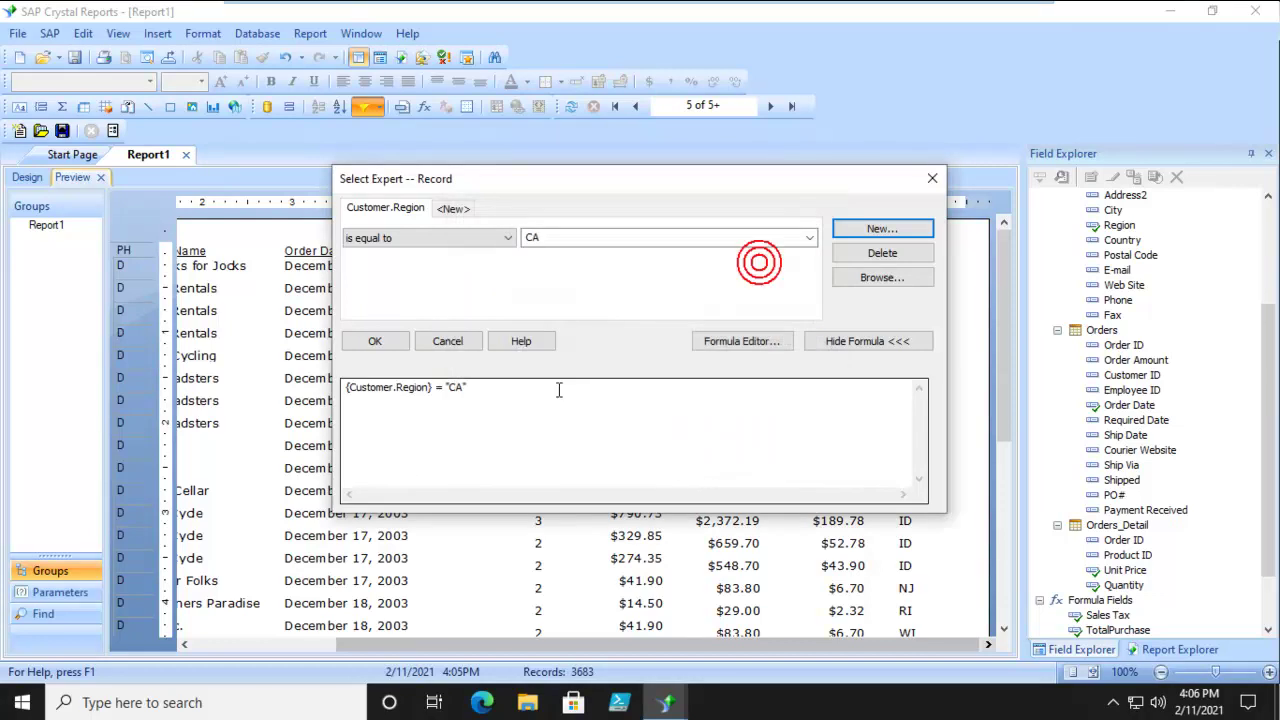
click(492, 391)
click(492, 391)
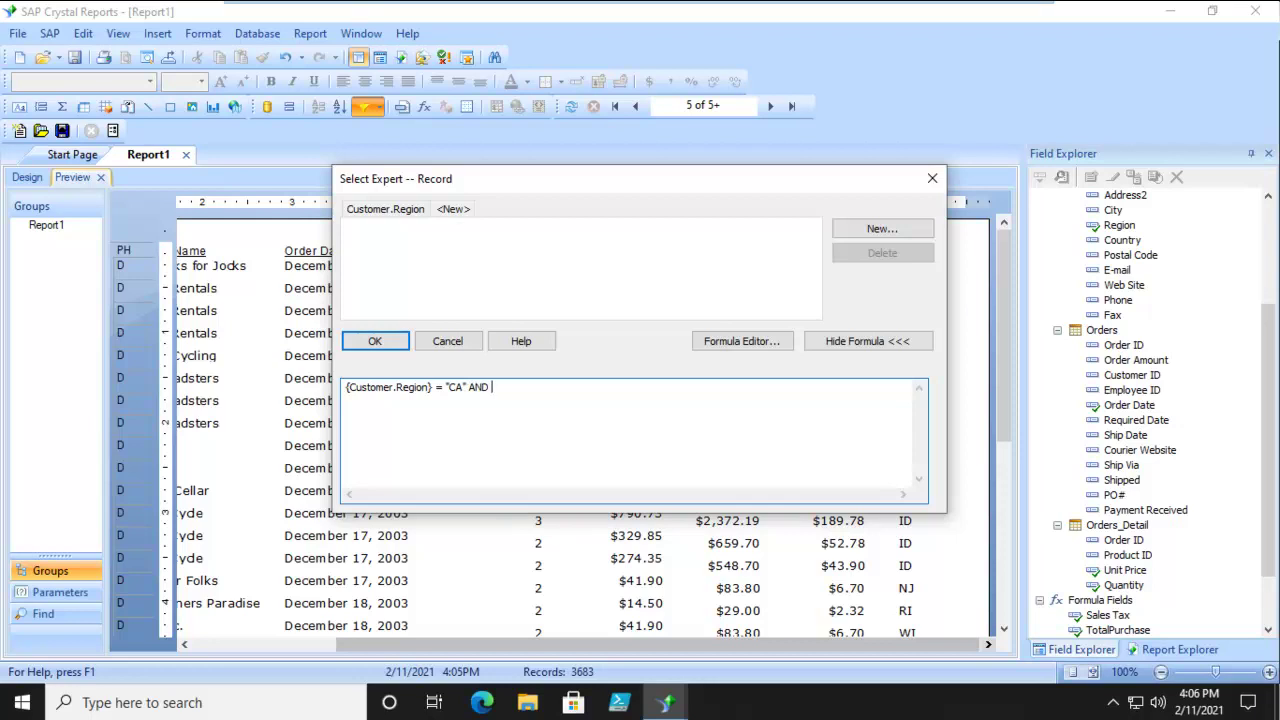
drag(466, 387, 340, 387)
key(ctrl+c)
click(510, 390)
key(ctrl+v)
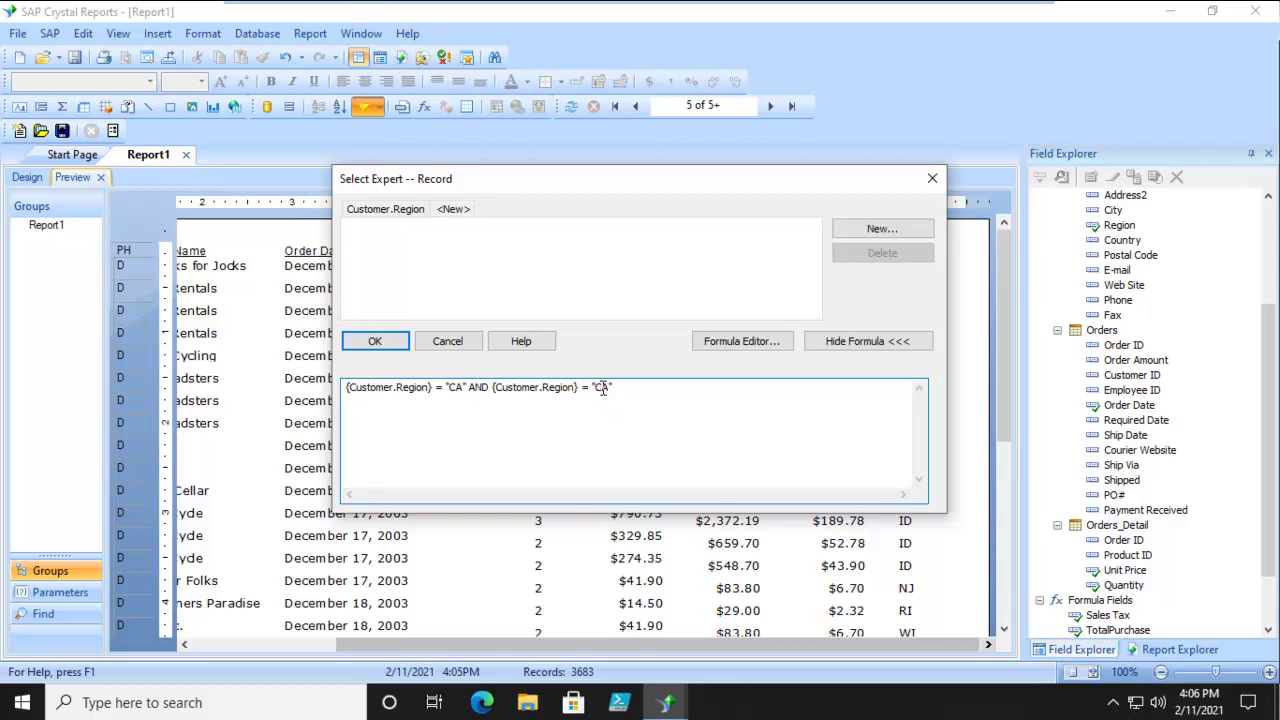
drag(609, 387, 600, 389)
text(M)
click(705, 408)
click(365, 341)
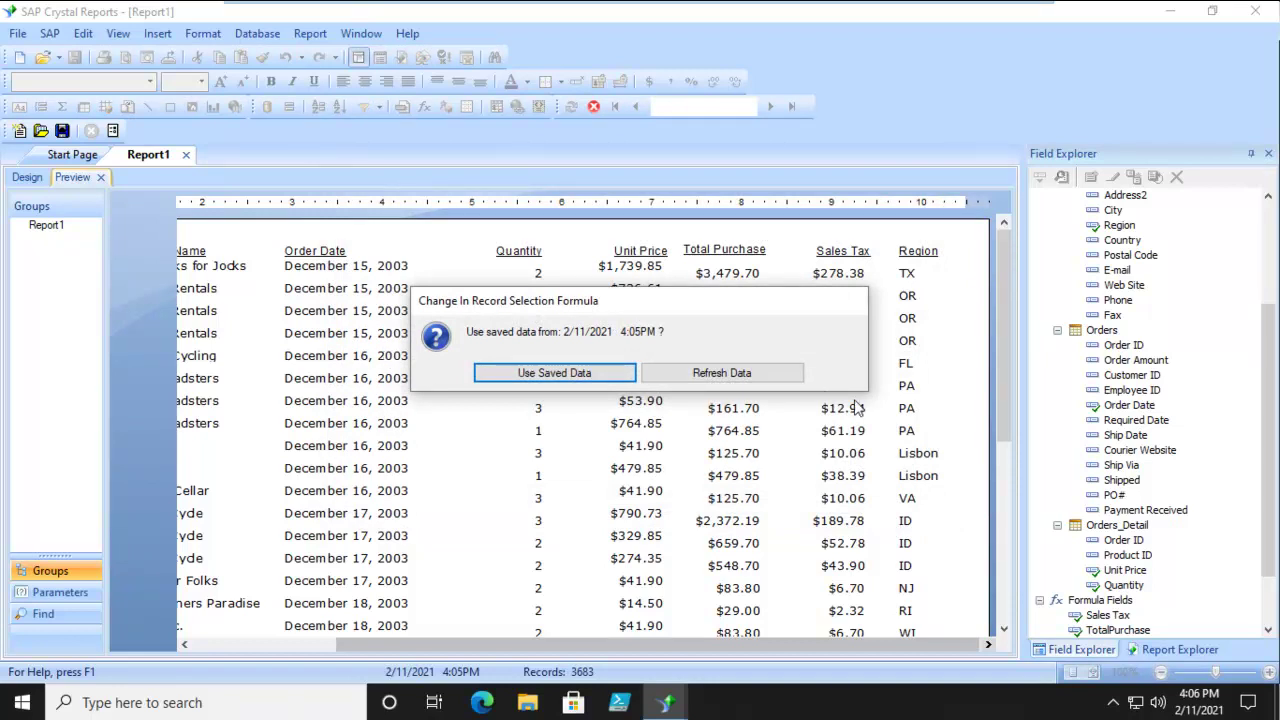
Refresh data, then delete the Customer.Region condition and refresh again to show 3683 records.
click(724, 376)
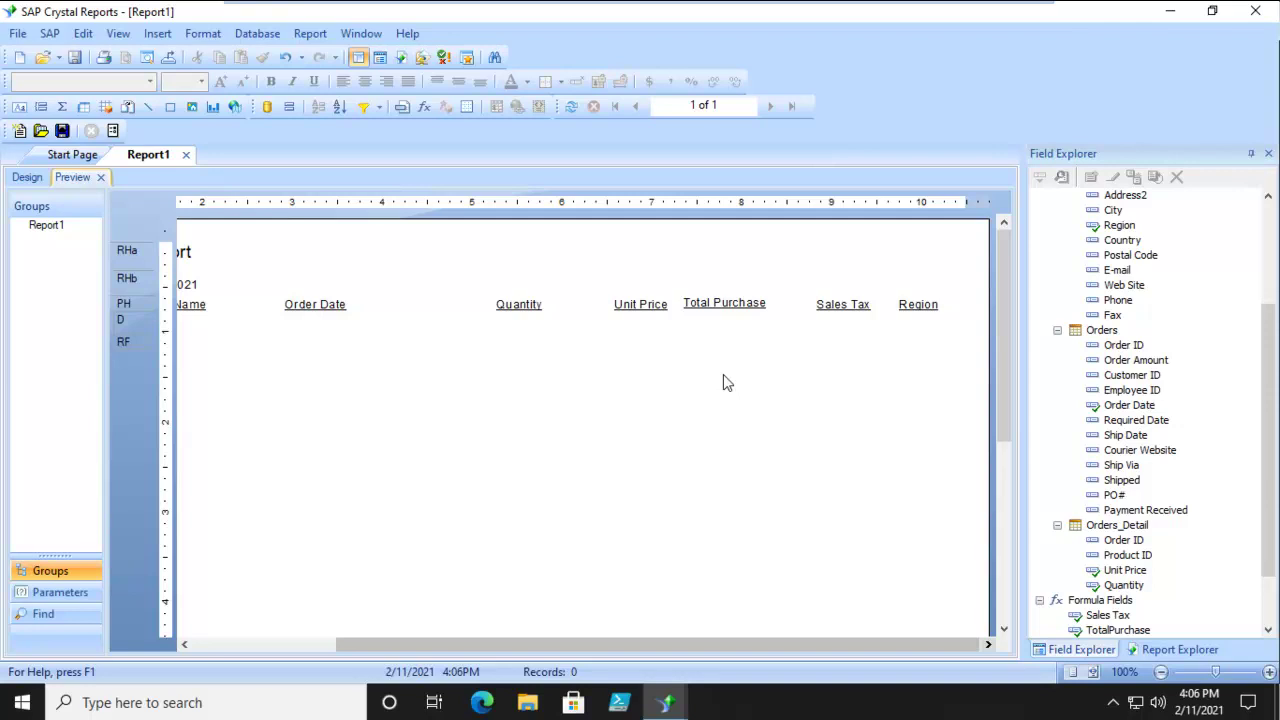
click(360, 107)
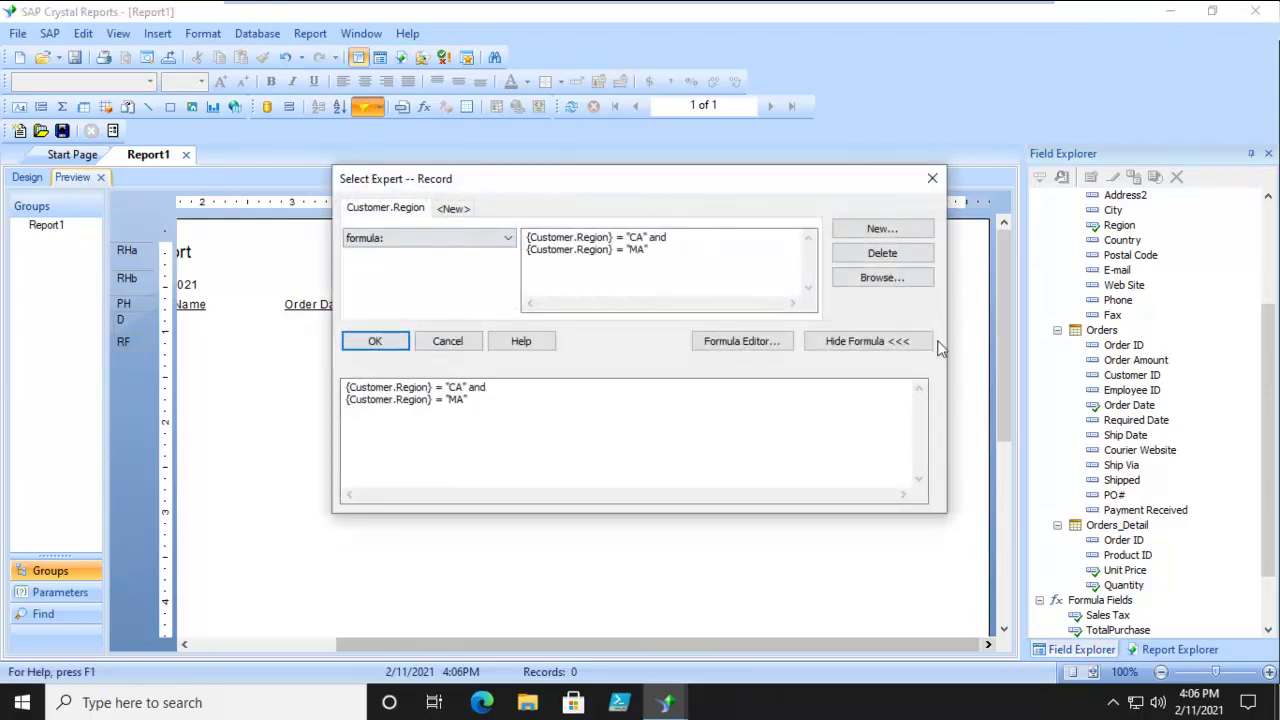
click(882, 253)
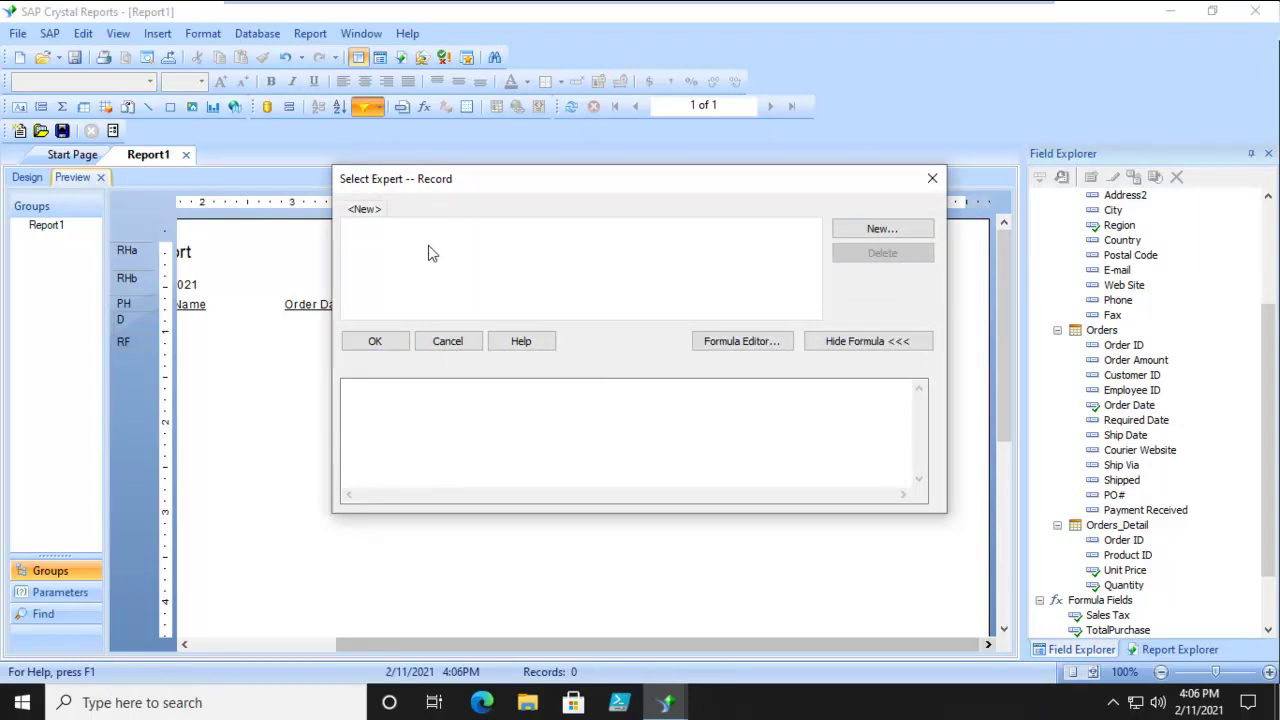
click(372, 342)
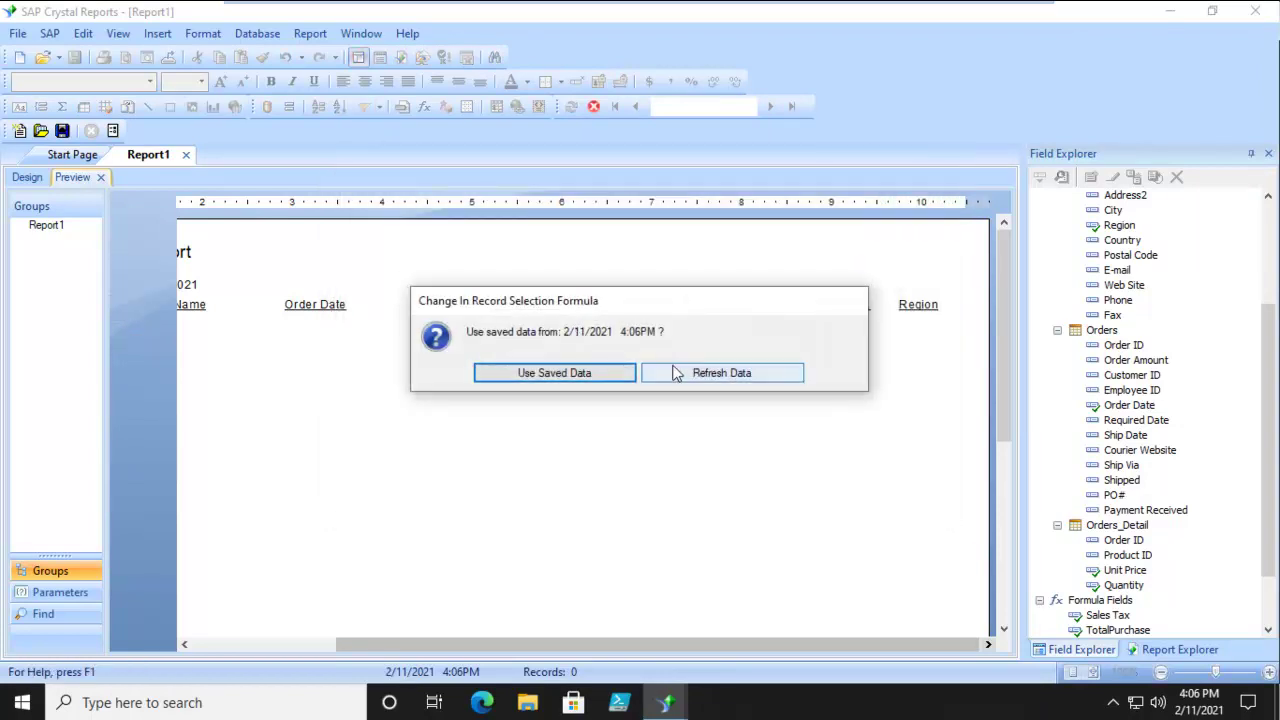
click(668, 372)
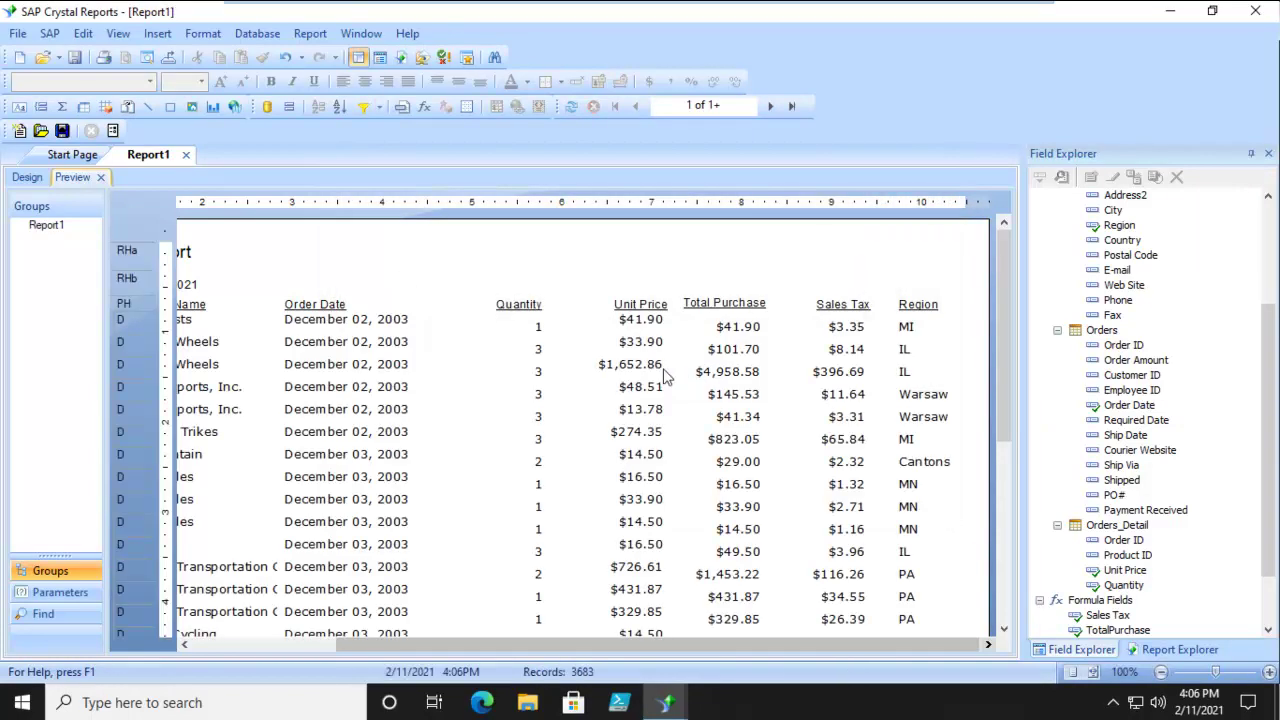
Create a Customer.Region is equal to CA record selection condition.
click(364, 106)
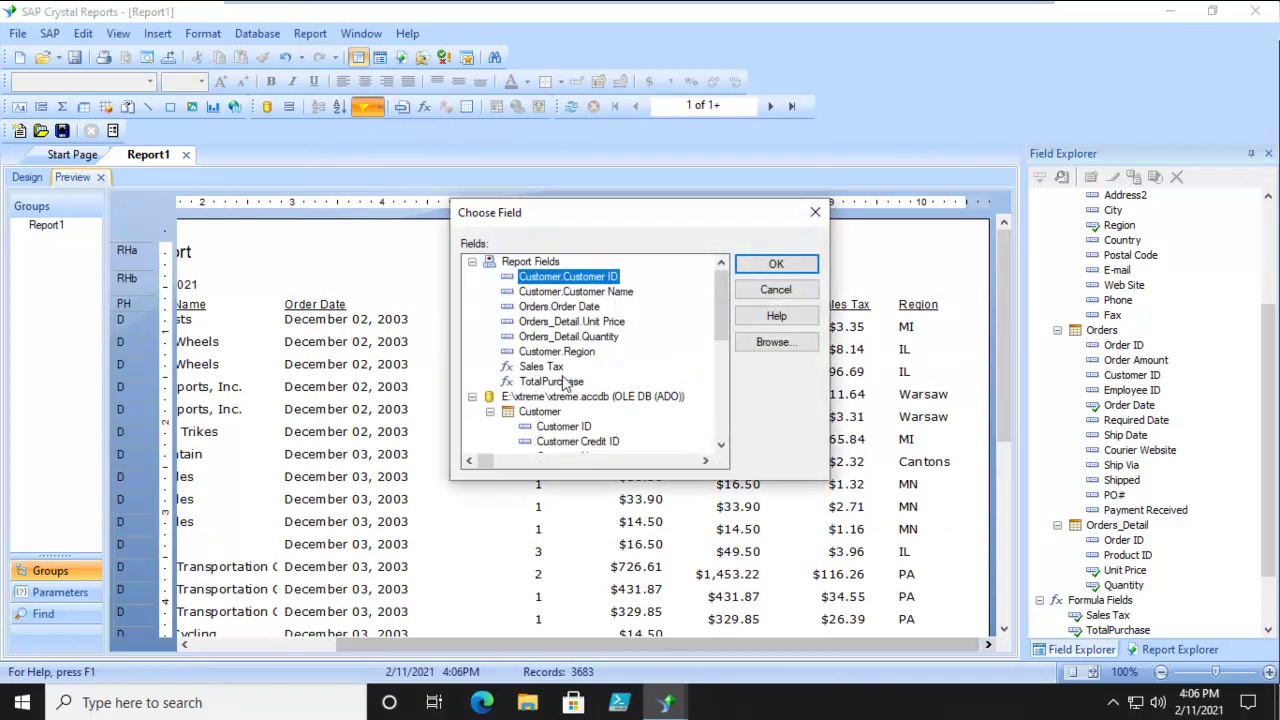
click(560, 352)
click(765, 264)
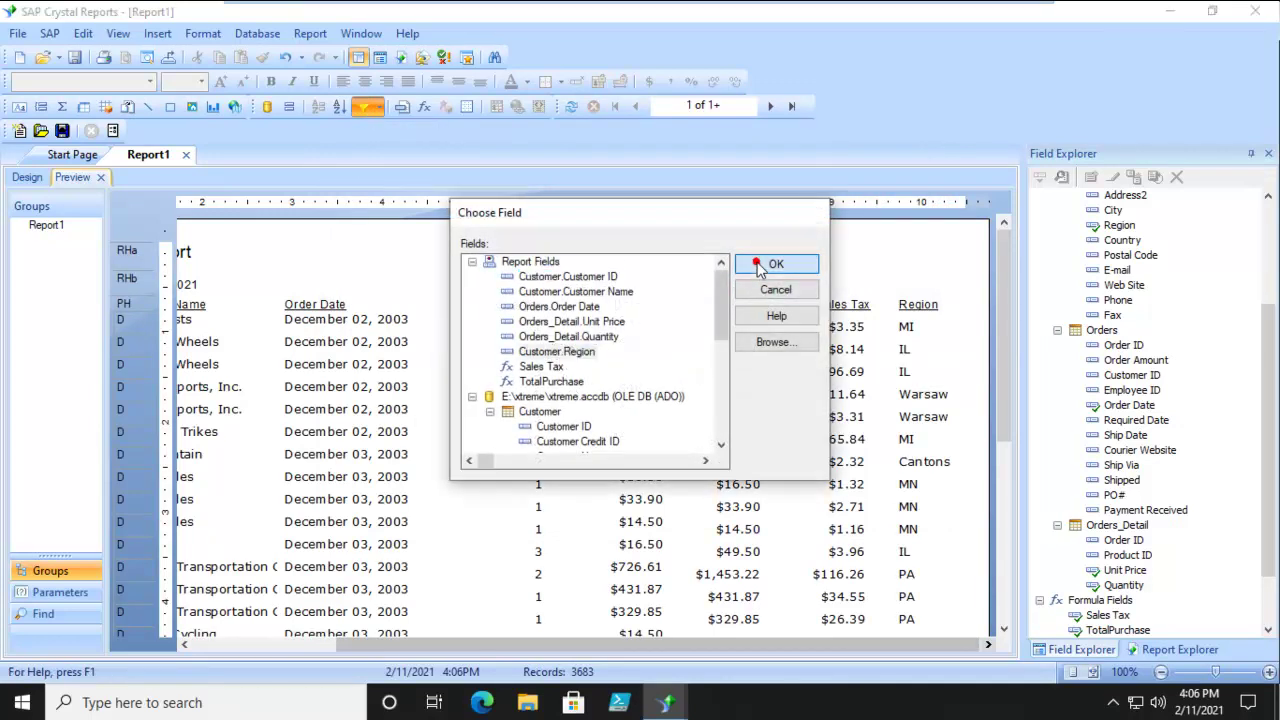
click(420, 238)
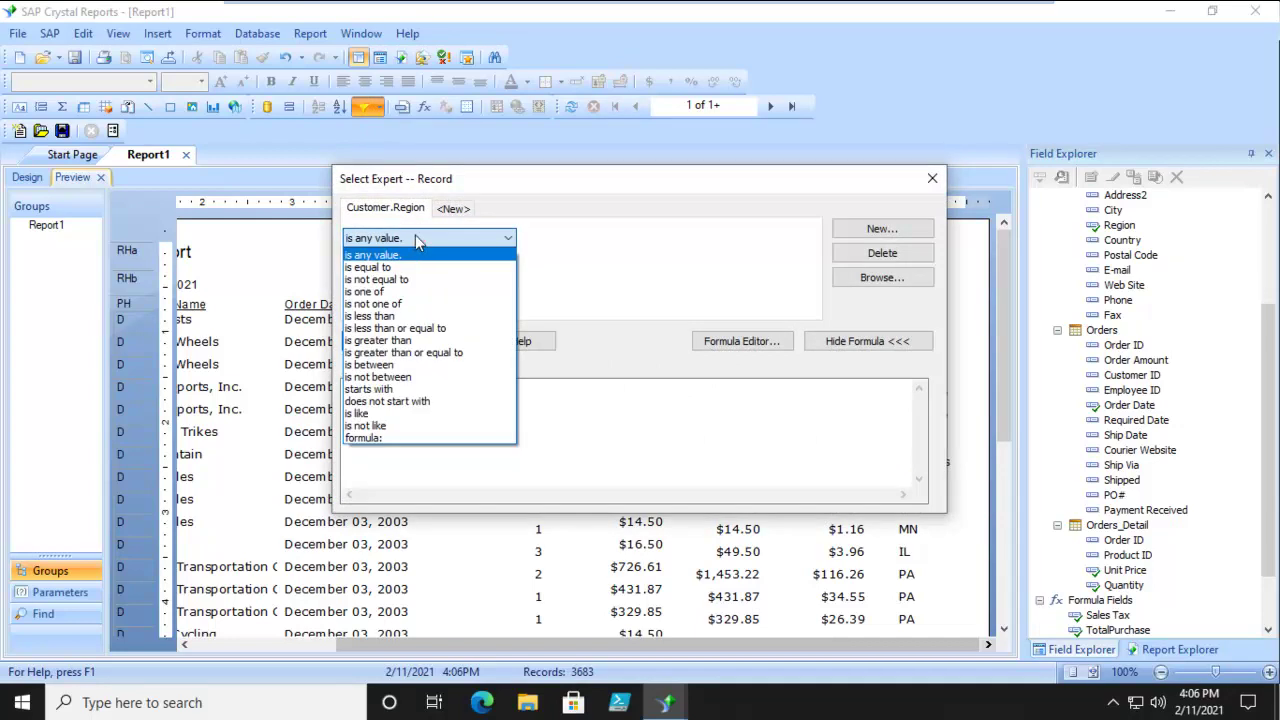
click(385, 270)
click(810, 237)
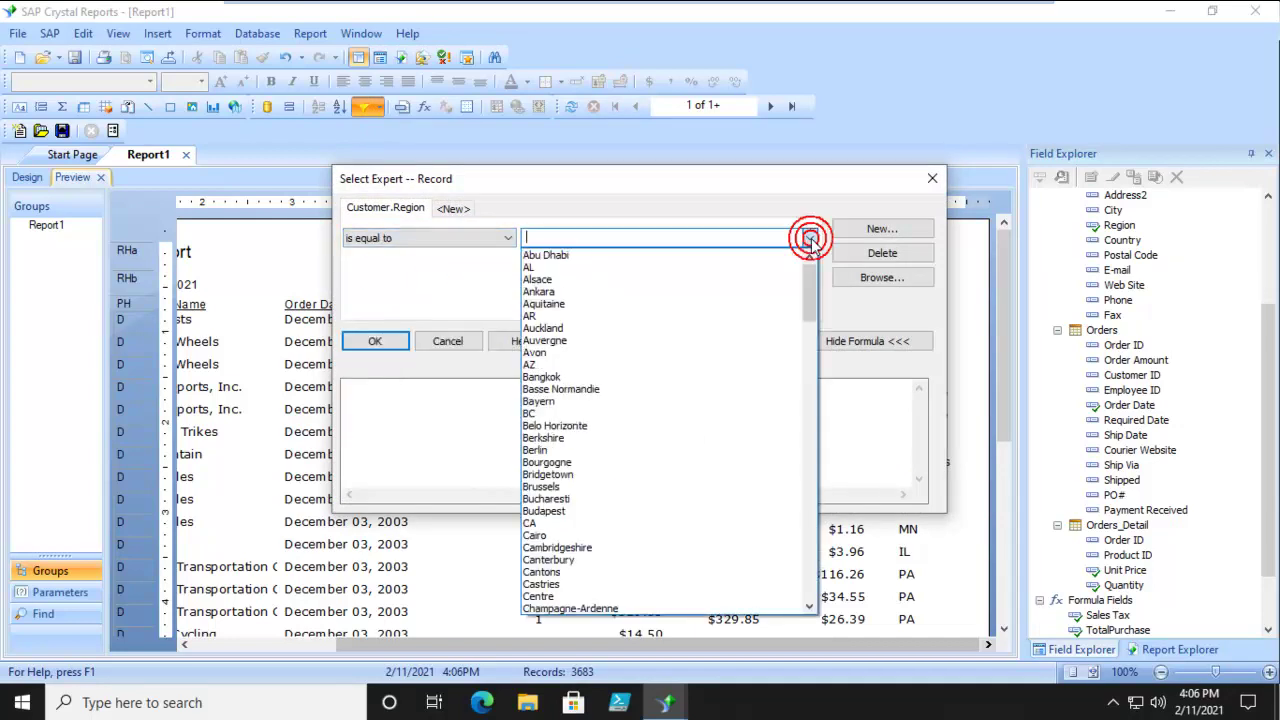
text(ca)
click(560, 255)
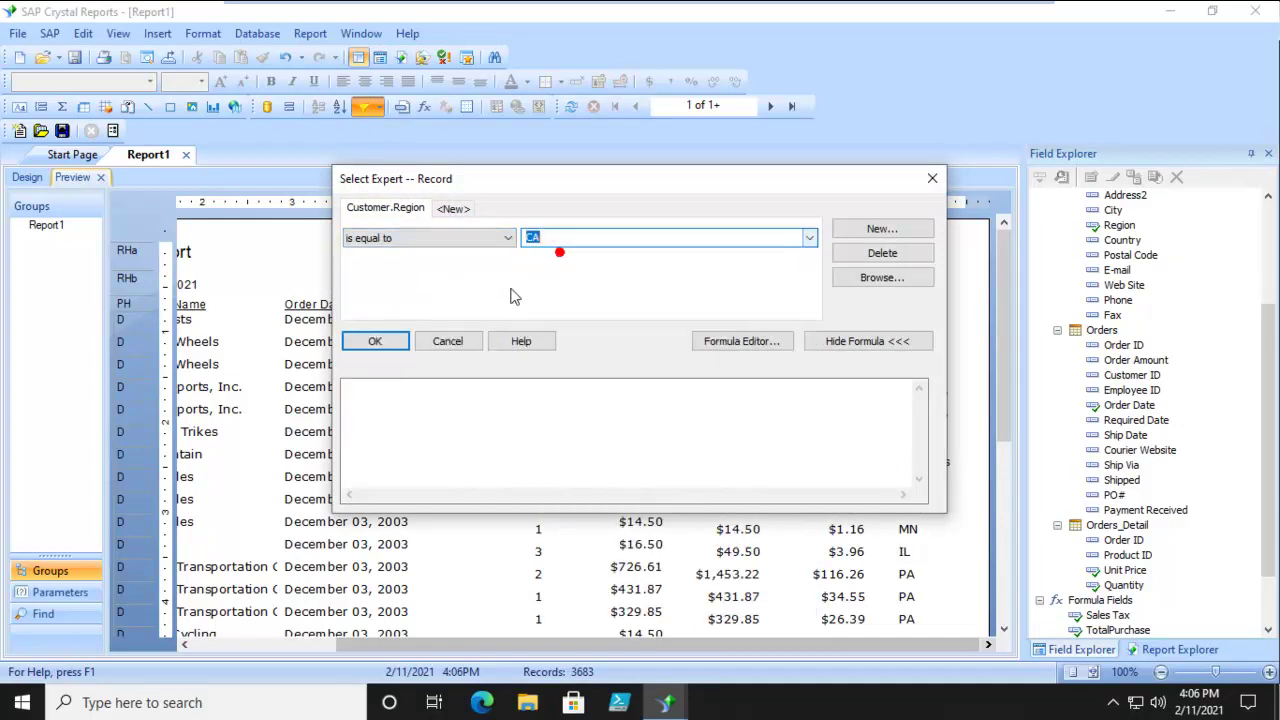
click(450, 208)
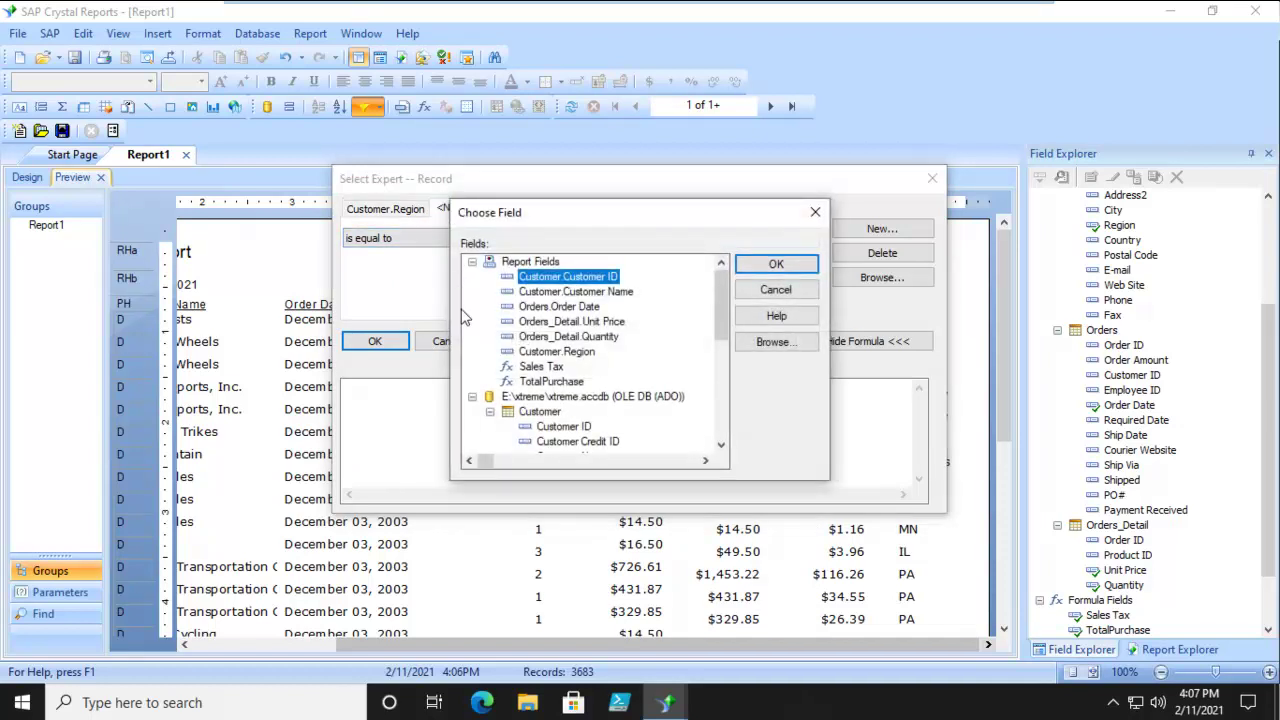
click(550, 382)
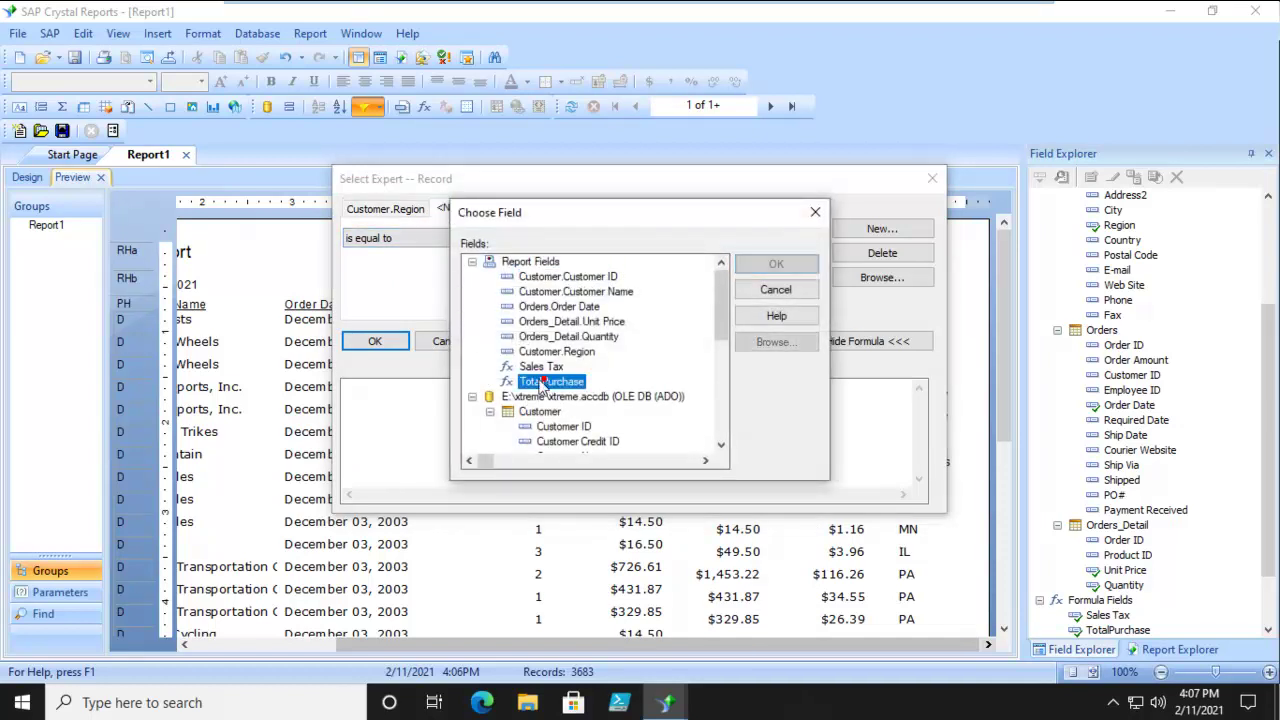
click(776, 263)
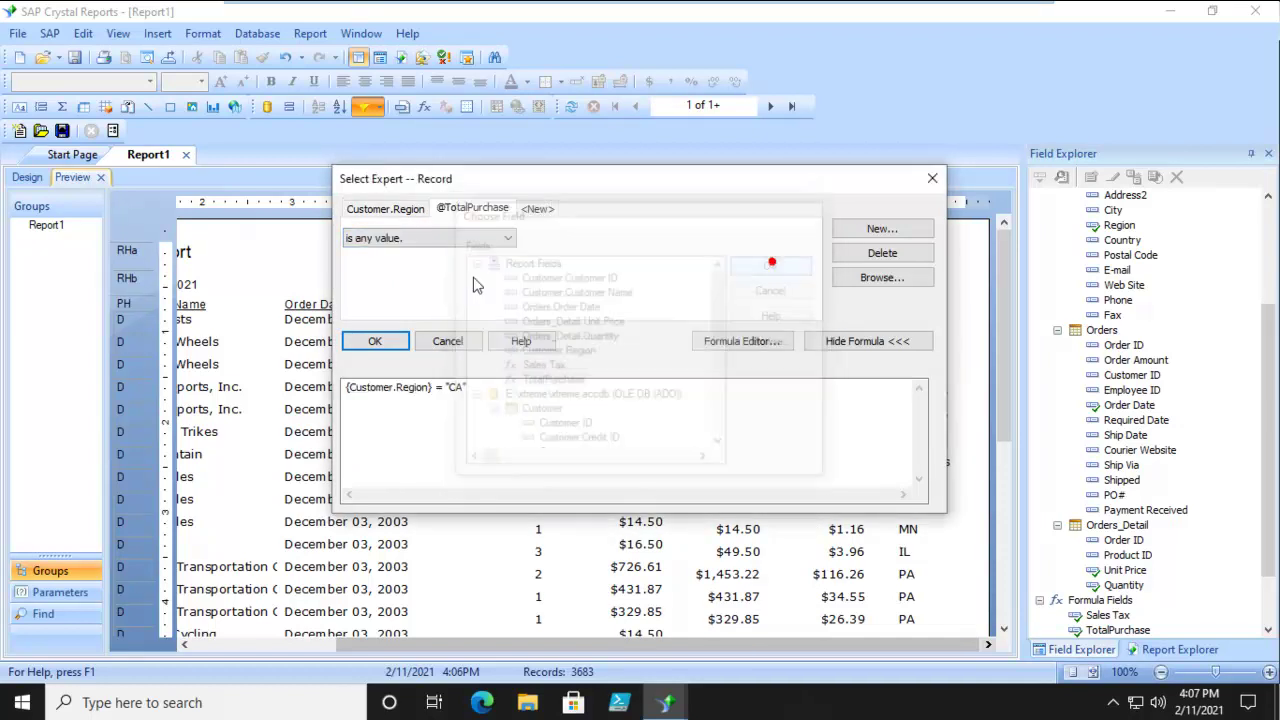
click(364, 242)
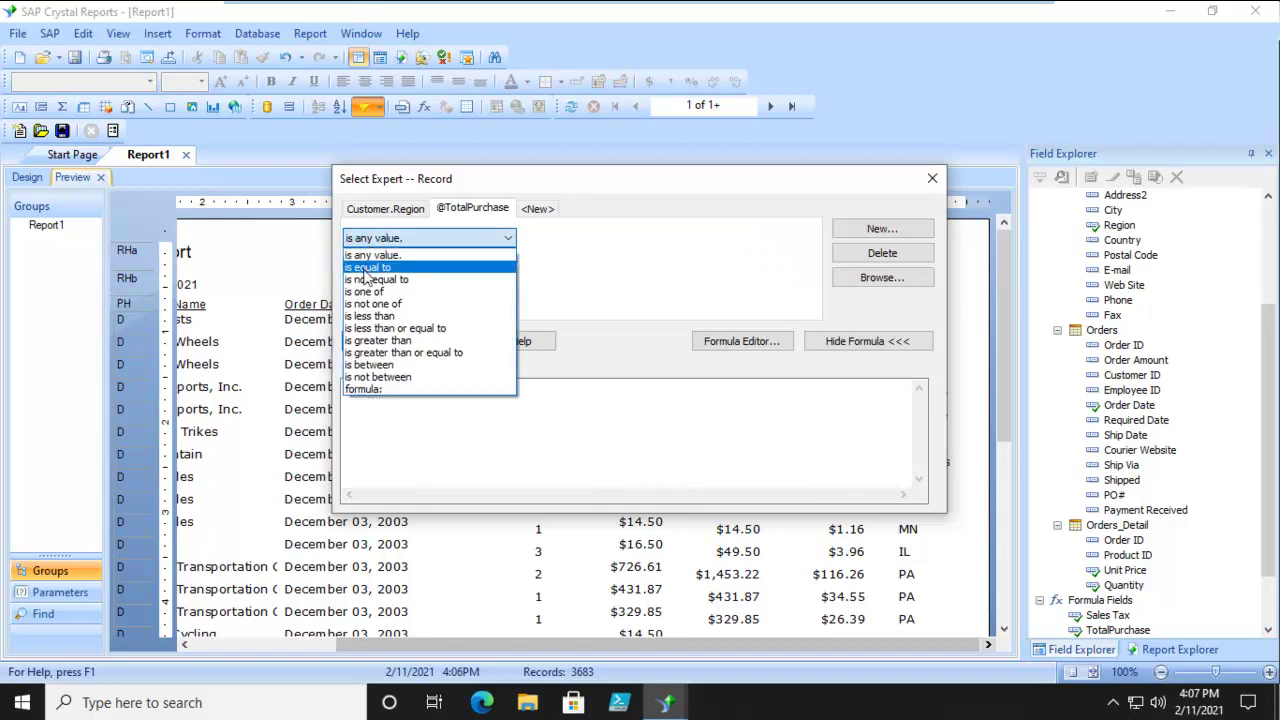
click(375, 340)
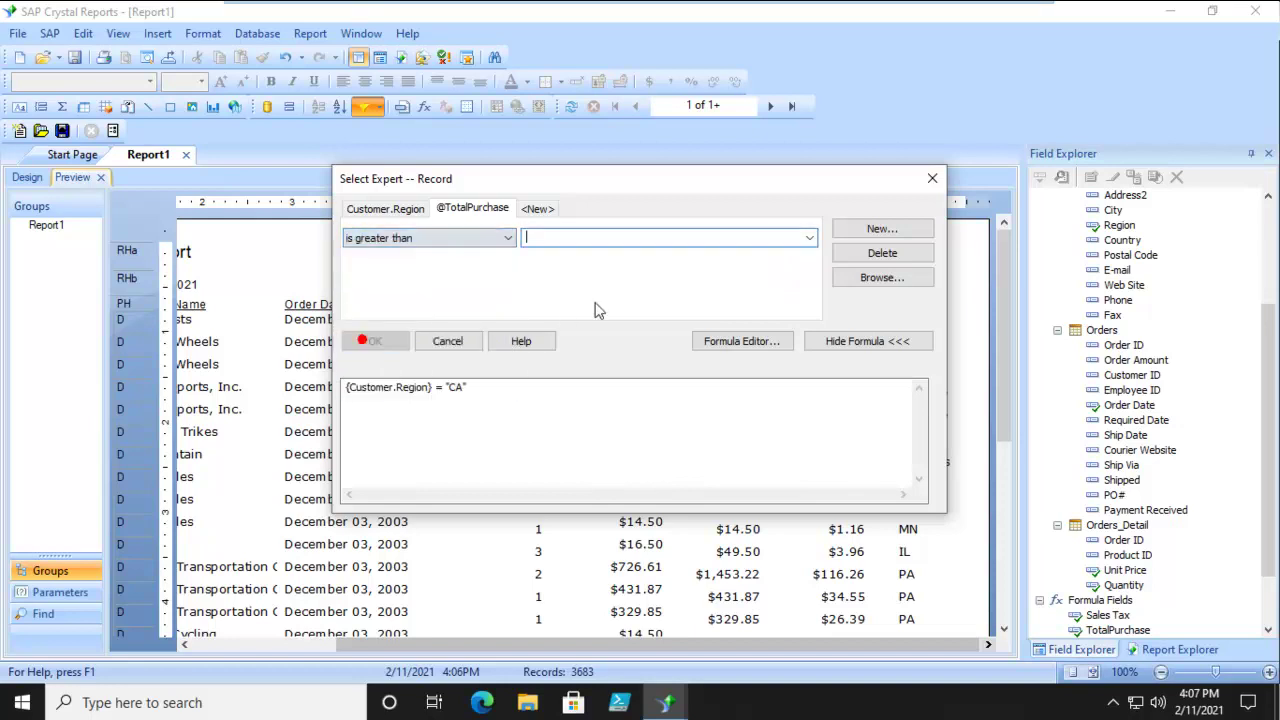
click(809, 238)
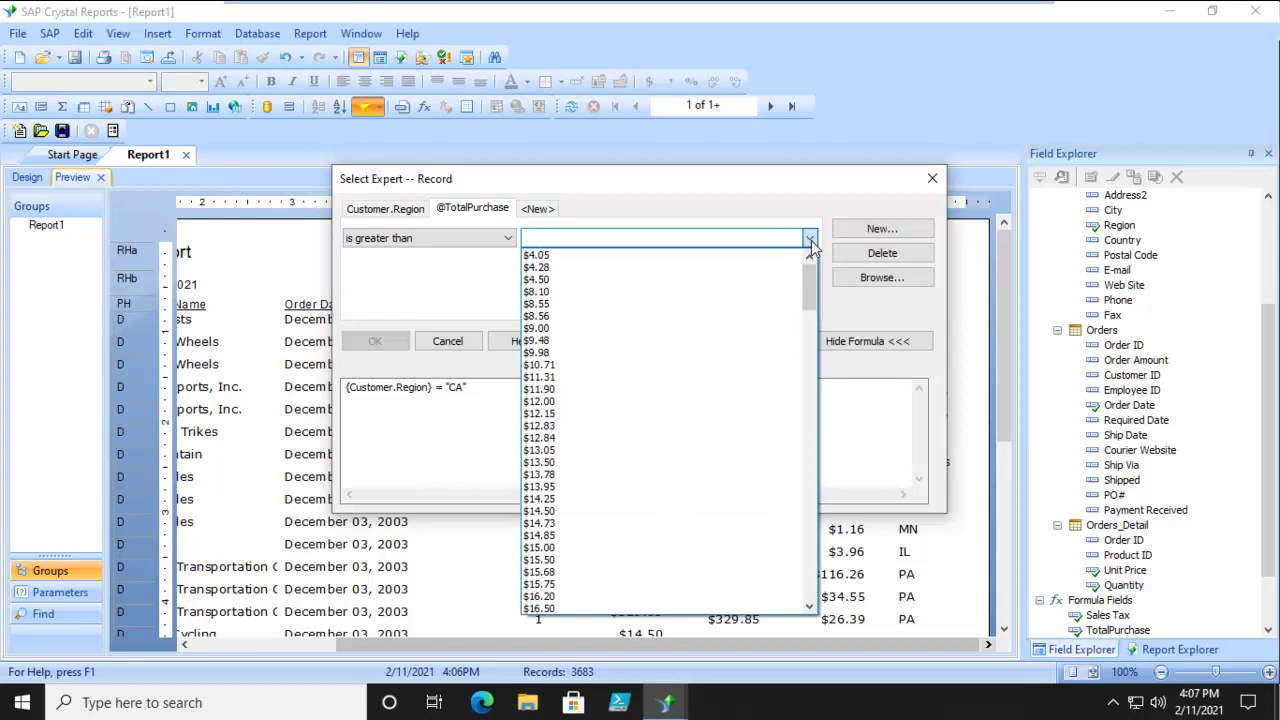
click(809, 240)
click(563, 237)
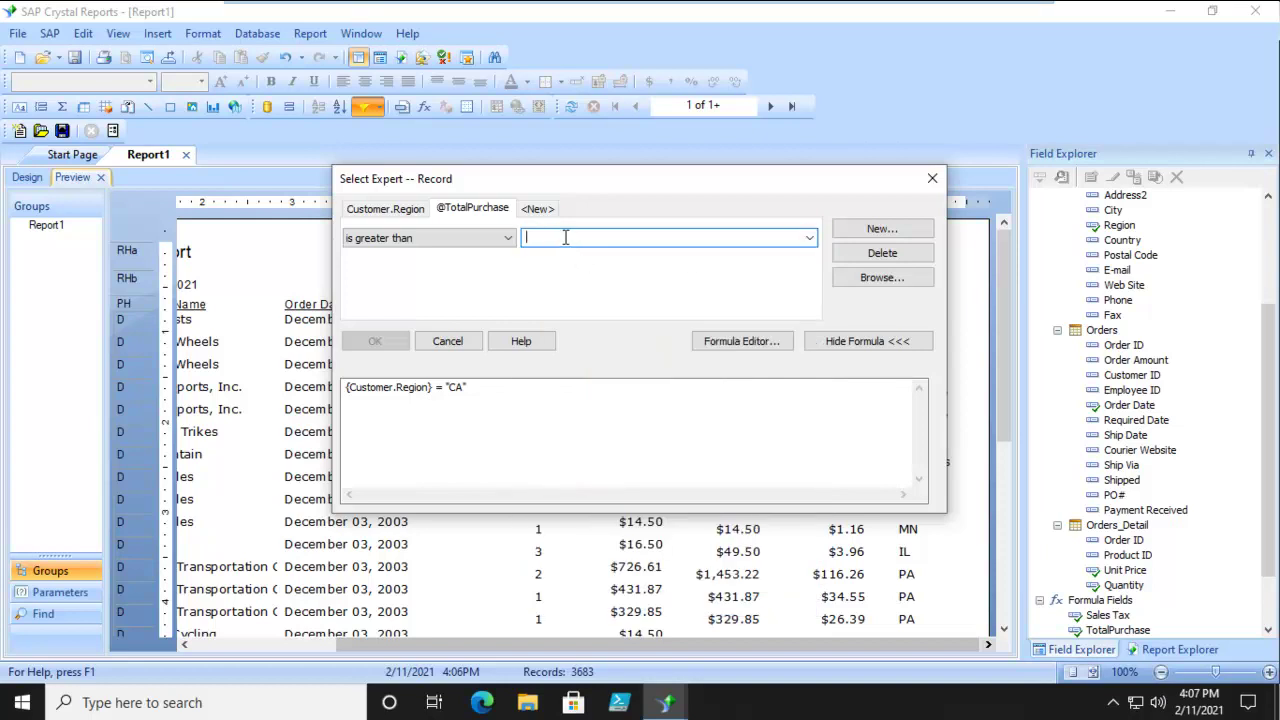
text($500)
key(Tab)
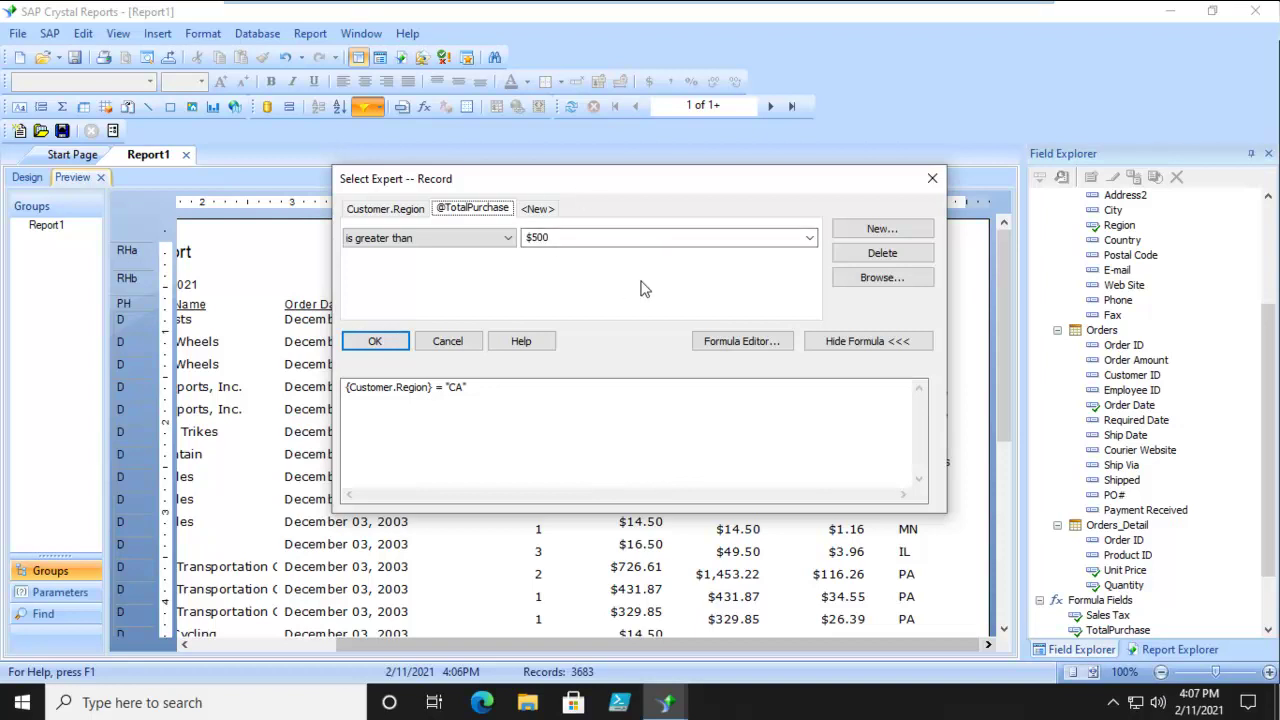
Apply the Region CA and TotalPurchase > $500 filter, refresh, and scroll the 101-record preview.
click(373, 343)
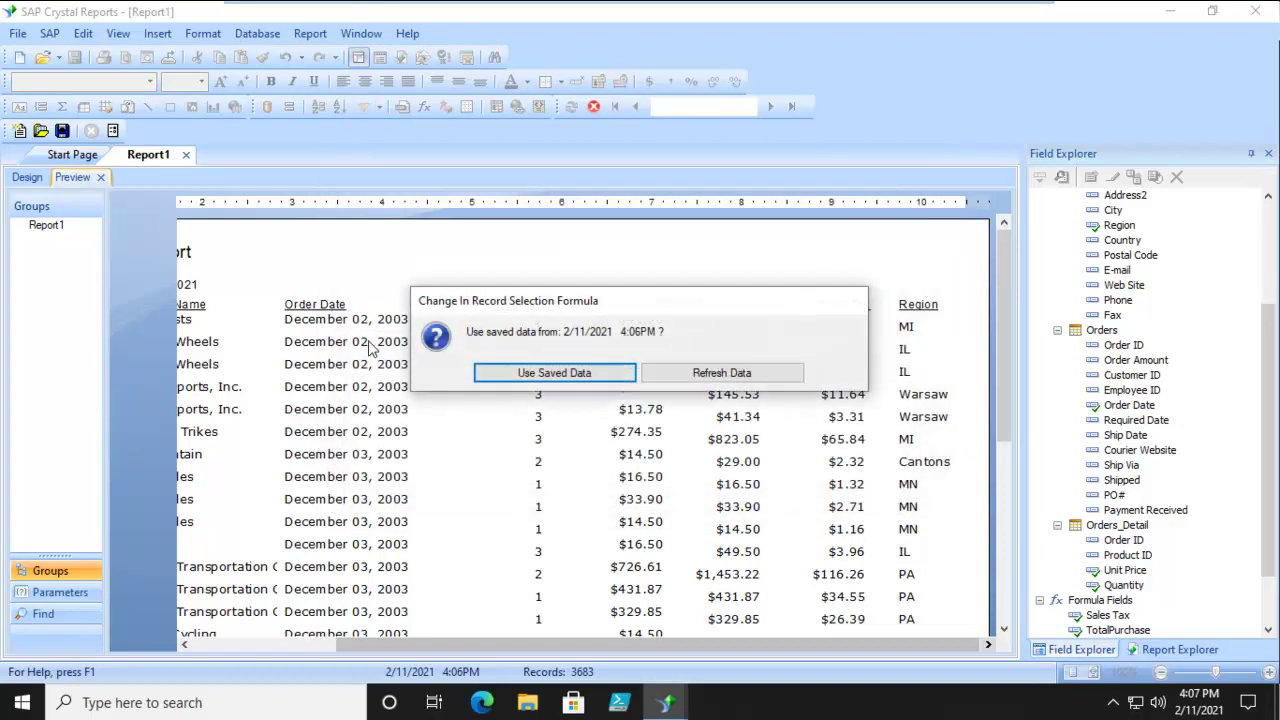
click(714, 376)
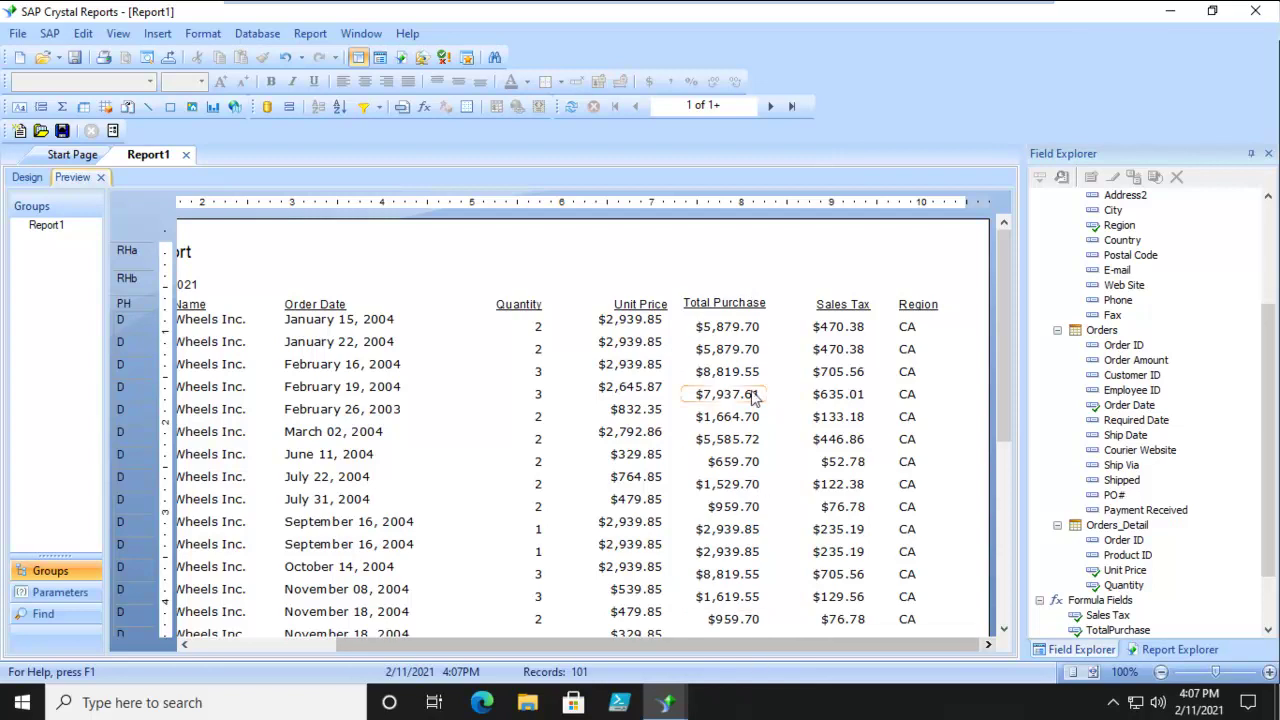
scroll(753, 397, down, 5)
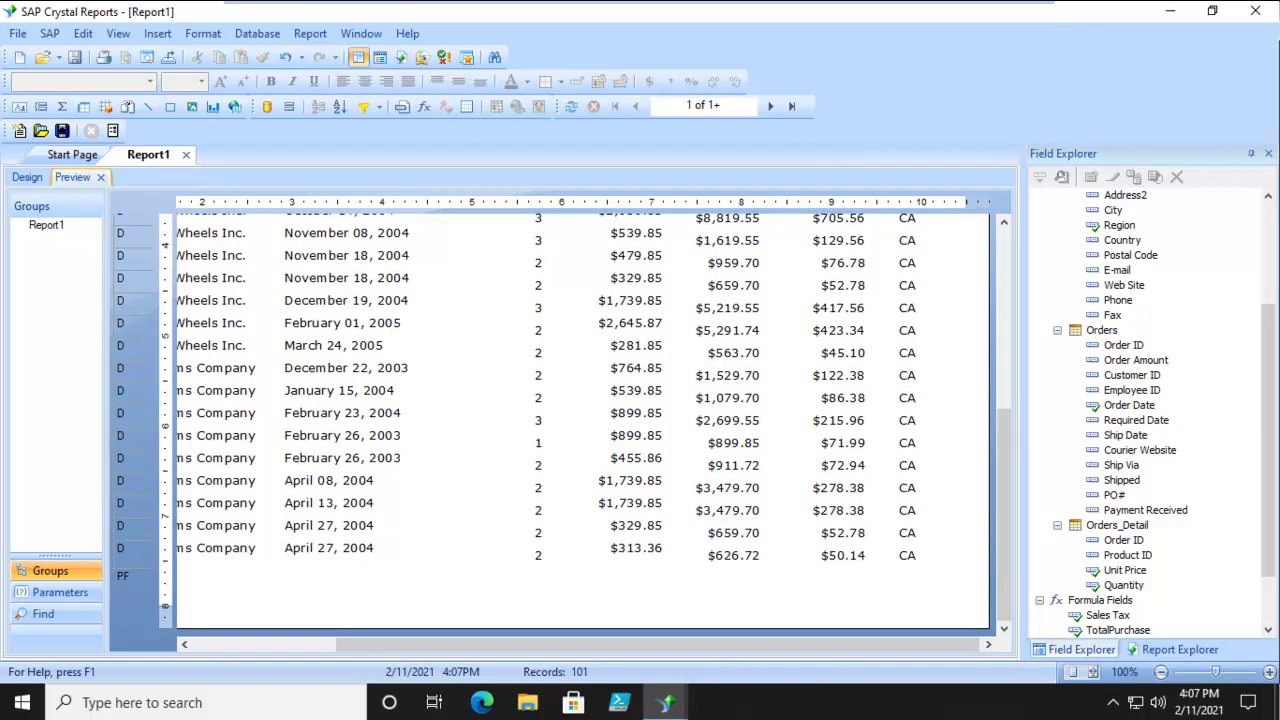